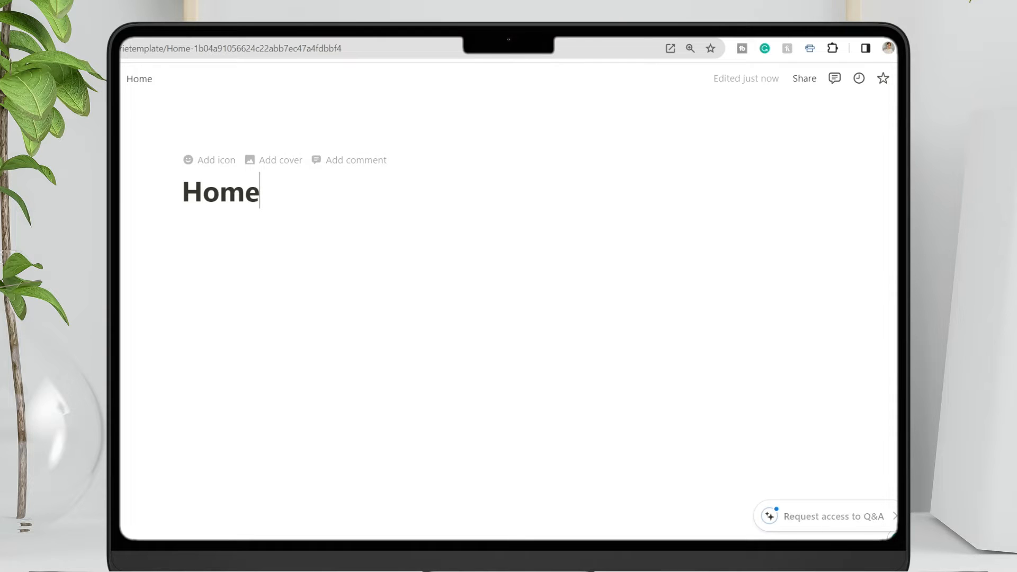
- Switch to the FontSpace font generator, enter "Home", and copy its Bold Serif Italic version
double_click(187, 190)
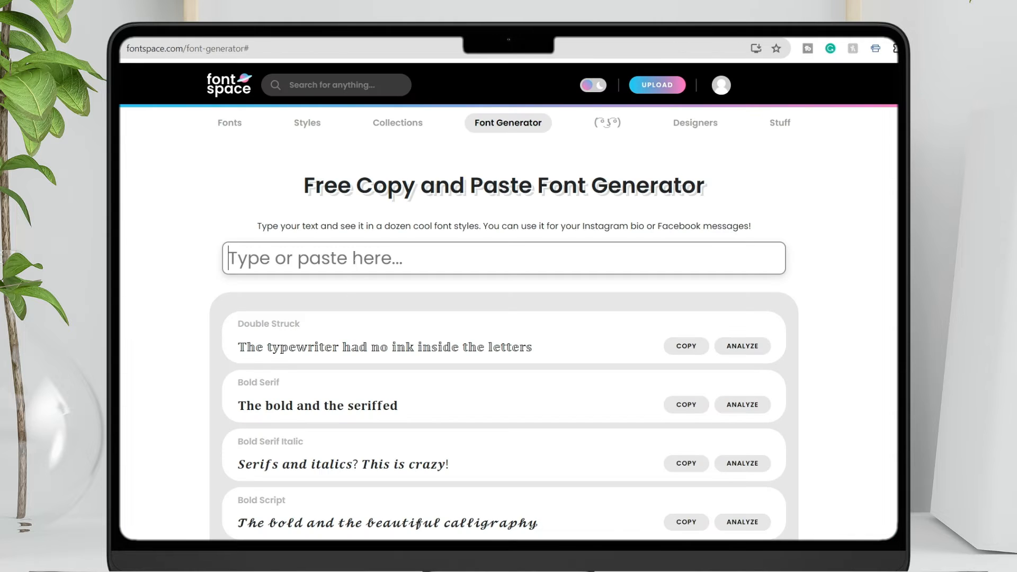
text(Home)
scroll(374, 277, down, 5)
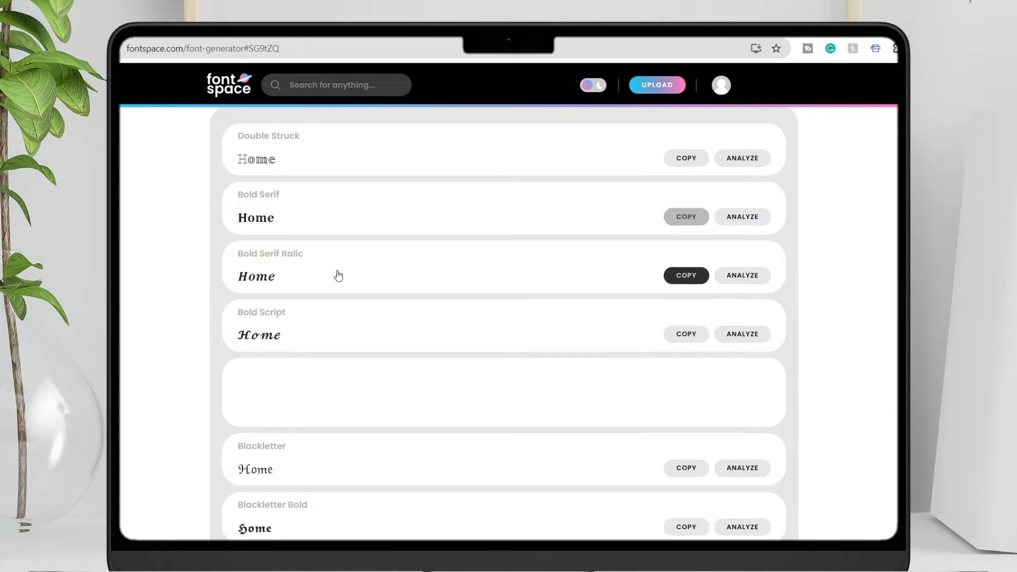
scroll(306, 277, down, 6)
scroll(311, 278, down, 8)
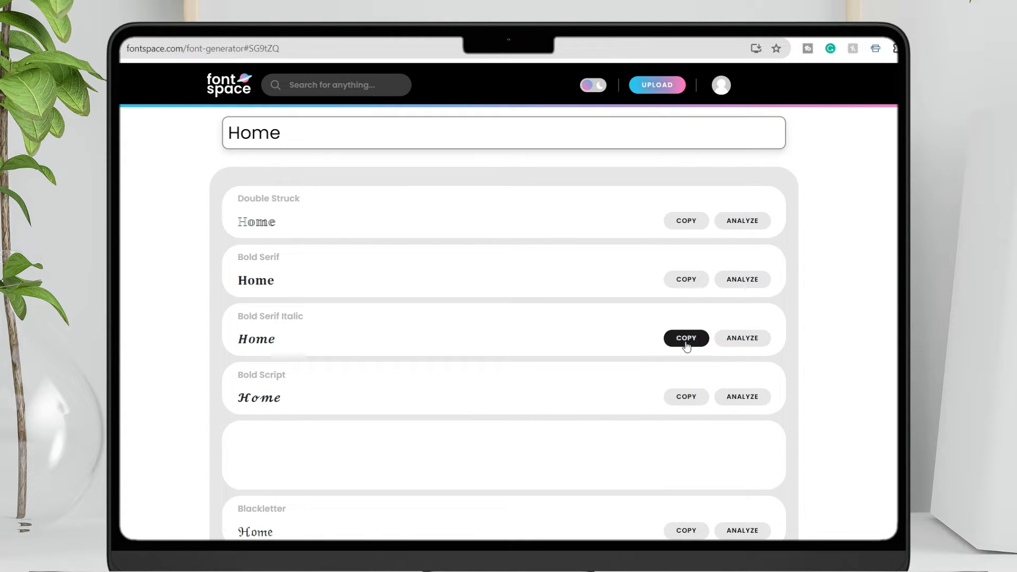
click(685, 343)
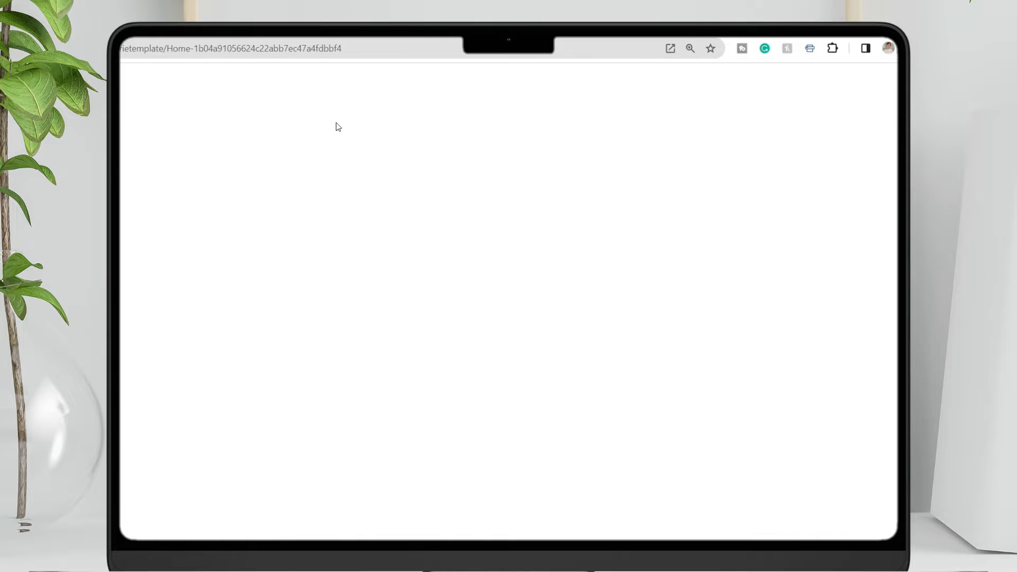
- Return to Notion and replace the page title with the copied Bold Serif Italic "Home"
double_click(240, 195)
key(ctrl+c)
click(240, 195)
double_click(239, 194)
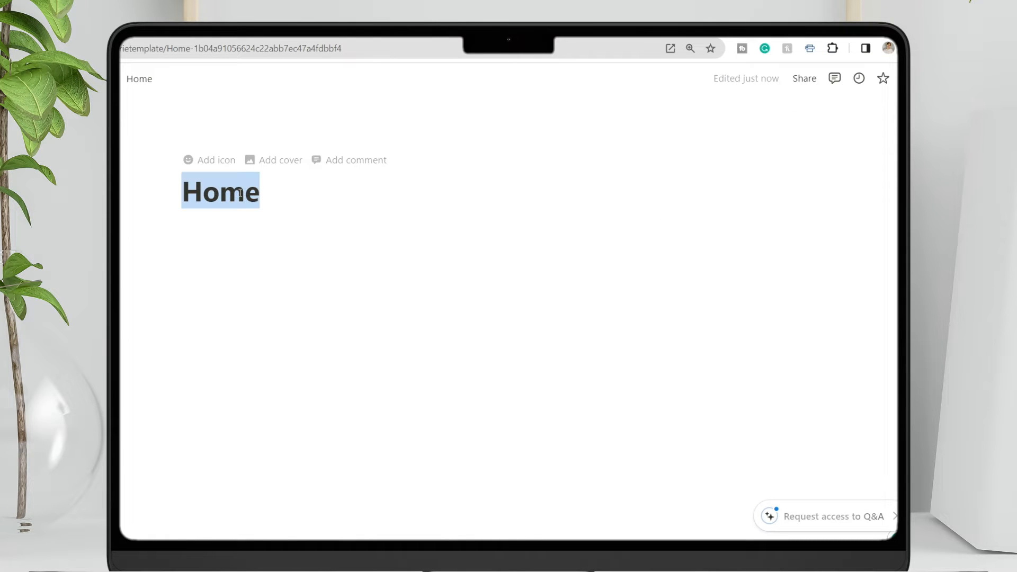
key(ctrl+v)
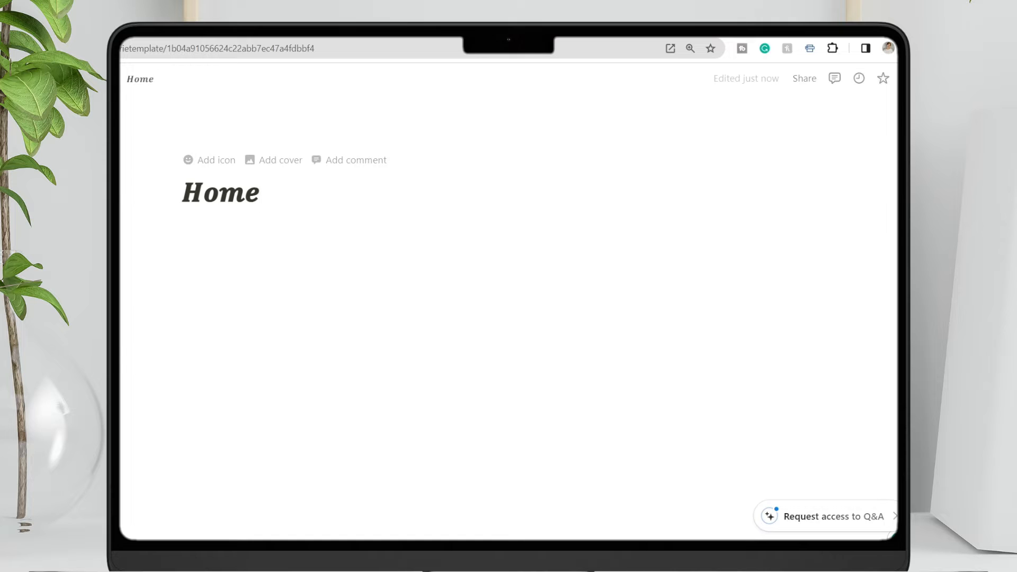
- Insert a callout block directly below the page title
key(Return)
text(/call)
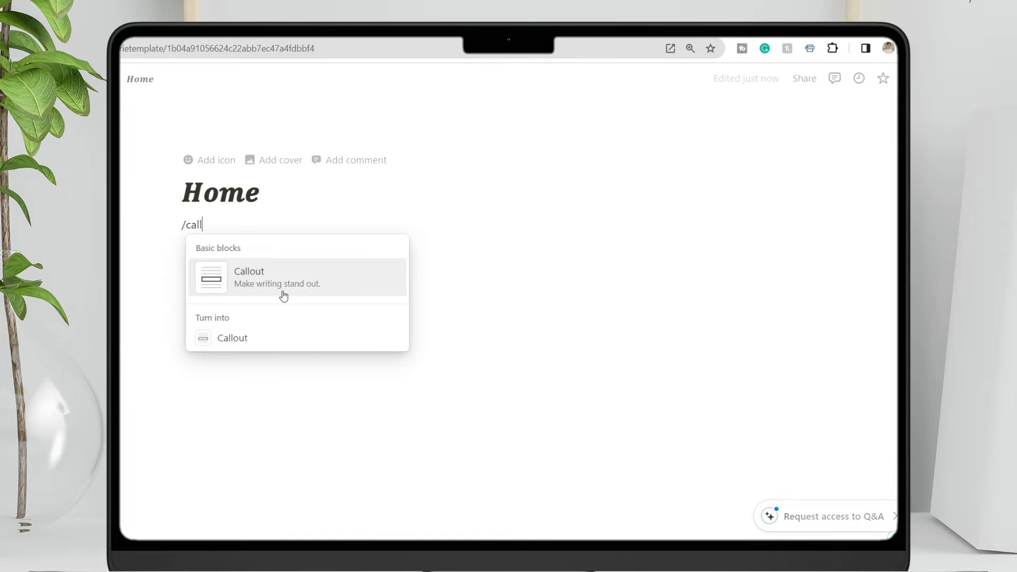
click(252, 286)
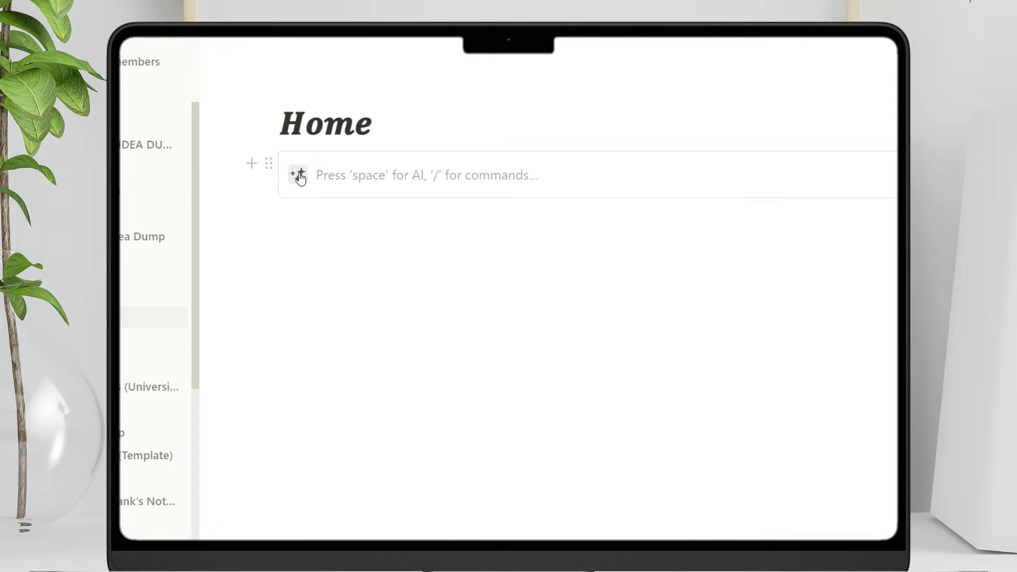
- Examine the icon, emoji and custom image choices available for the callout's icon
click(197, 236)
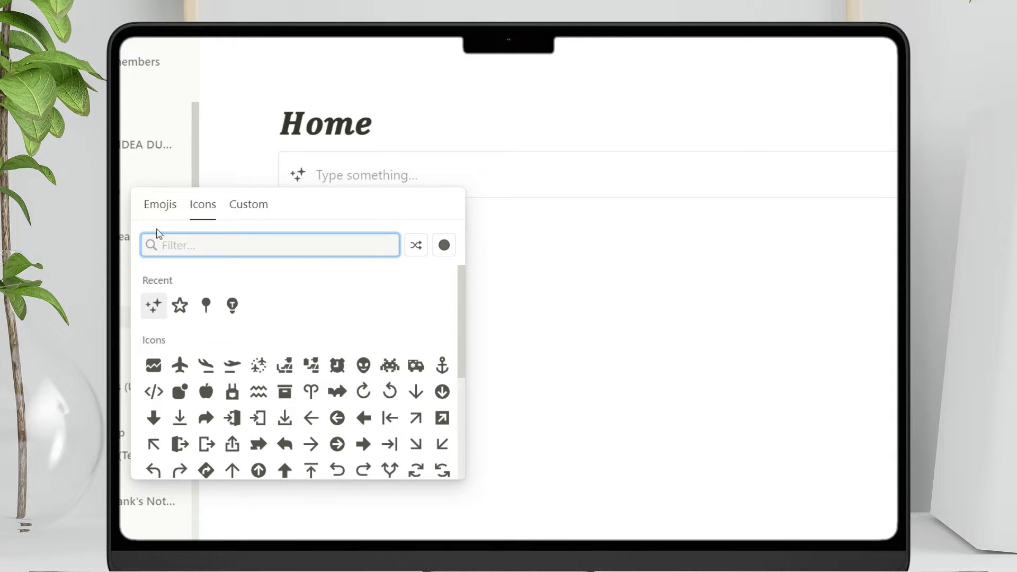
click(157, 208)
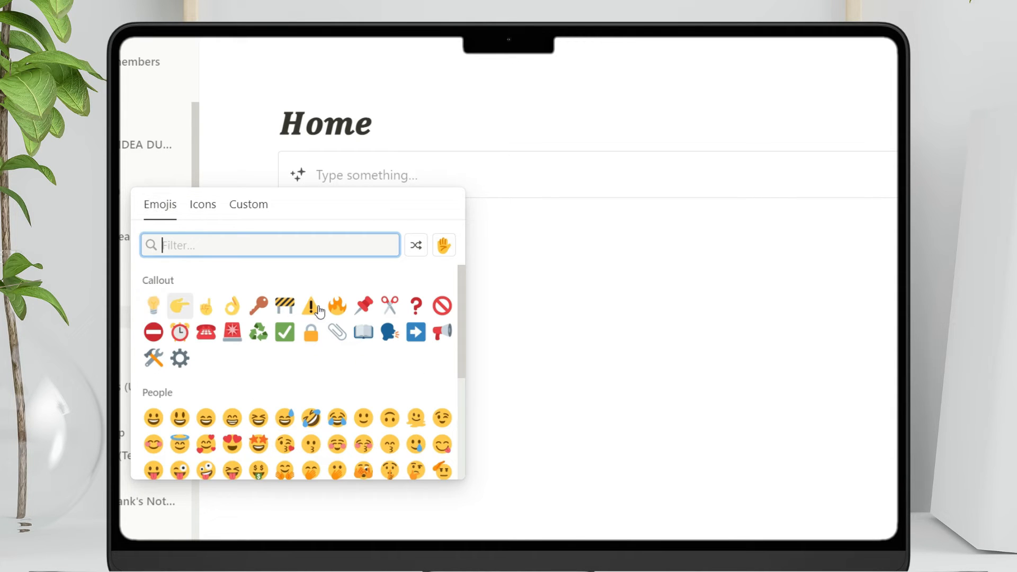
click(253, 205)
- Enter "Do not limit yourself" as the callout text and select it
click(526, 172)
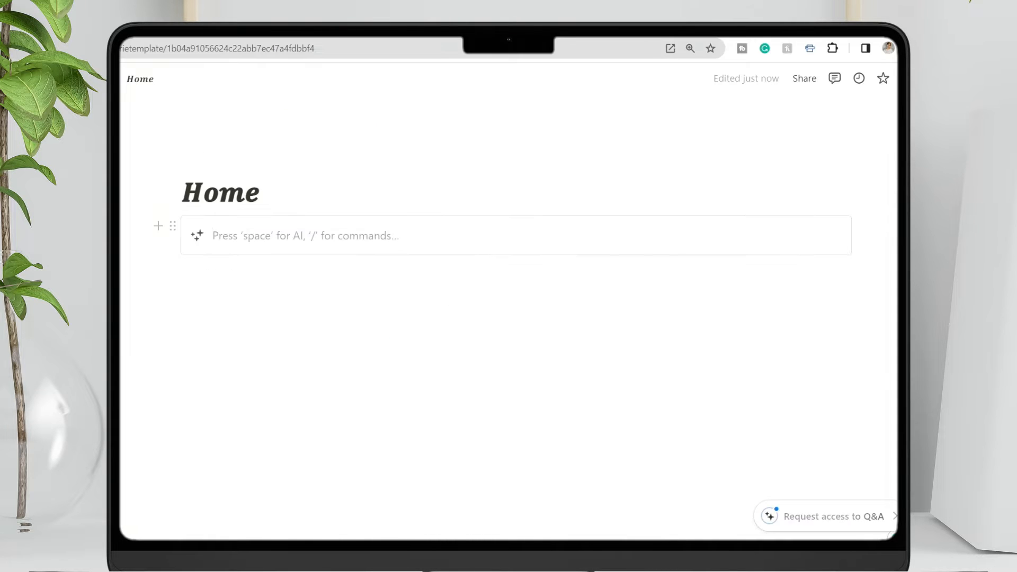
text(Do not limit yourself)
drag(213, 235, 313, 236)
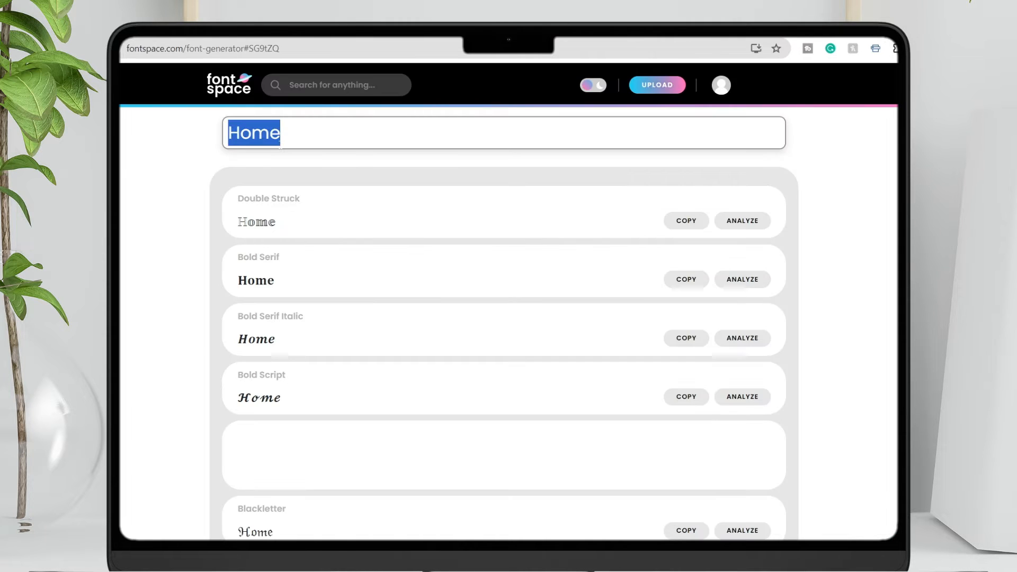
- Switch to FontSpace, generate styles for "Do not limit yourself", and copy the Tiny Caps version
text(Do not limit yourself)
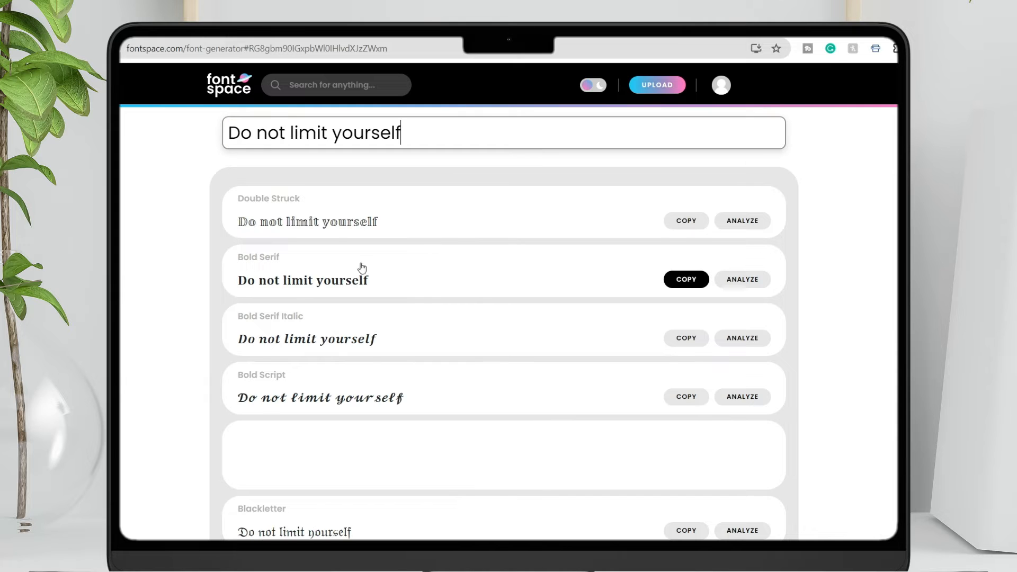
scroll(503, 318, down, 3)
scroll(685, 345, down, 7)
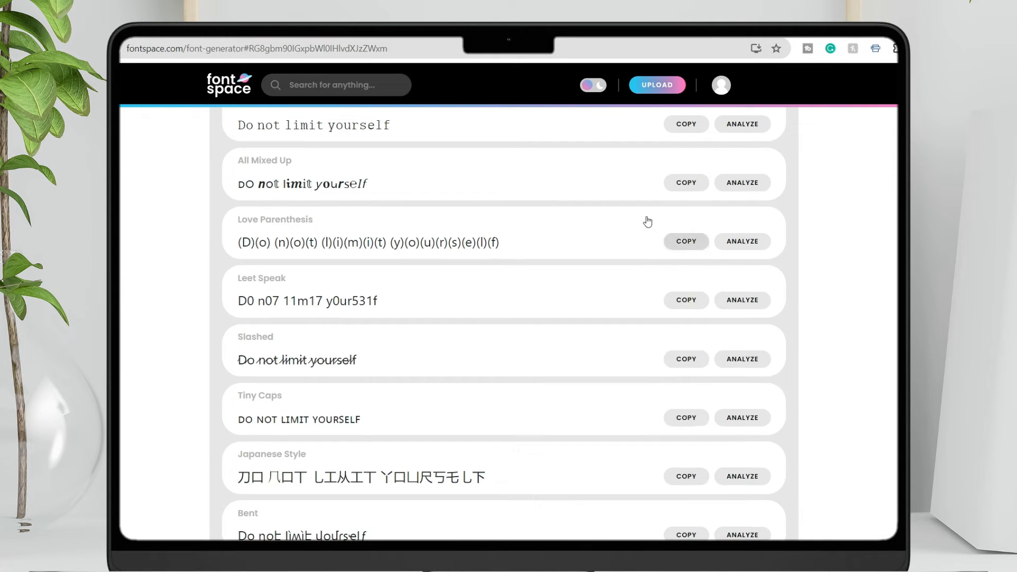
click(686, 419)
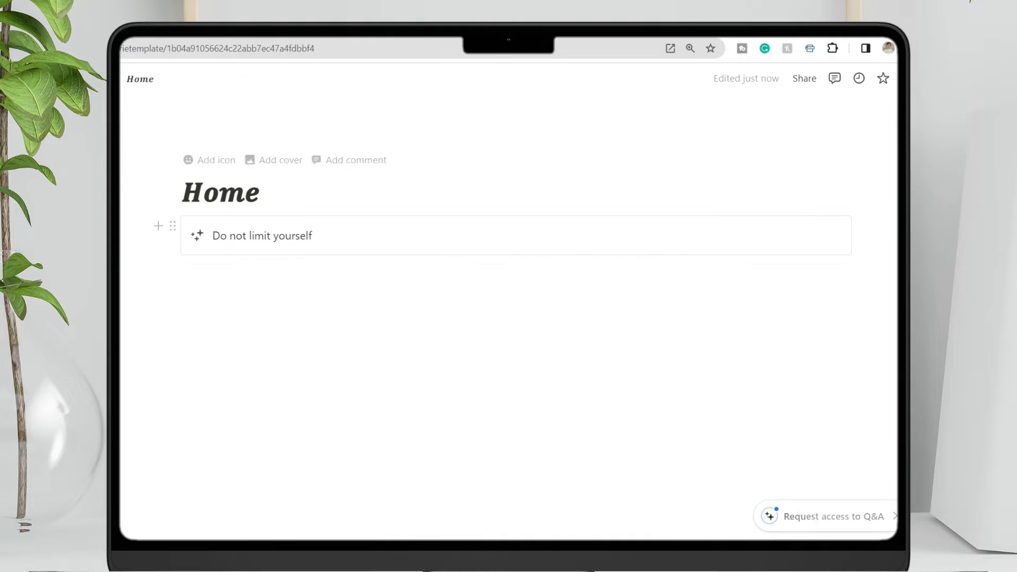
- Back in Notion, replace the callout text with the copied Tiny Caps version and make it bold
key(ctrl+a)
key(ctrl+v)
drag(318, 237, 212, 237)
key(ctrl+b)
click(393, 244)
- Add a toggle list named "Personal" below the callout
key(Return)
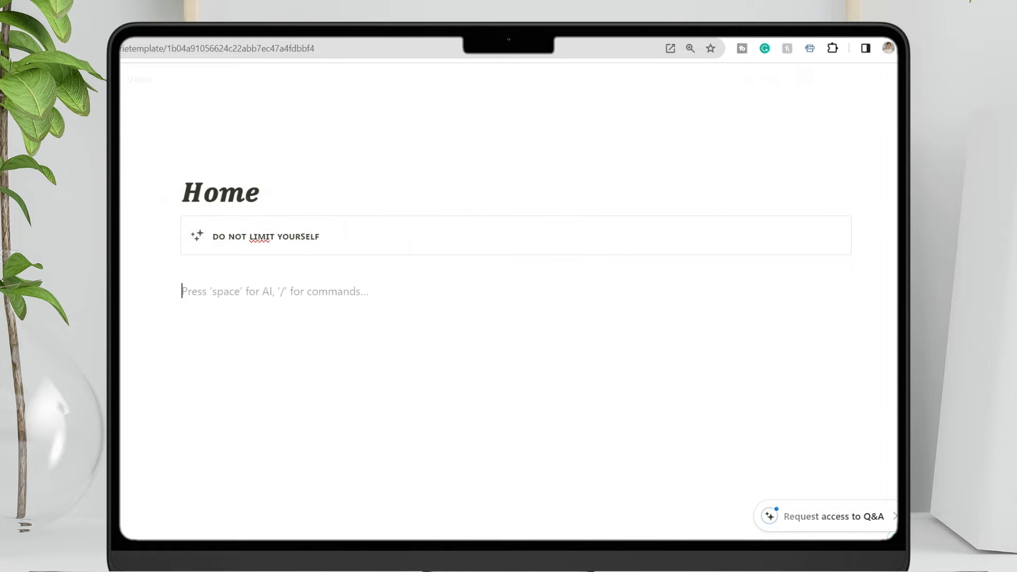
text(/)
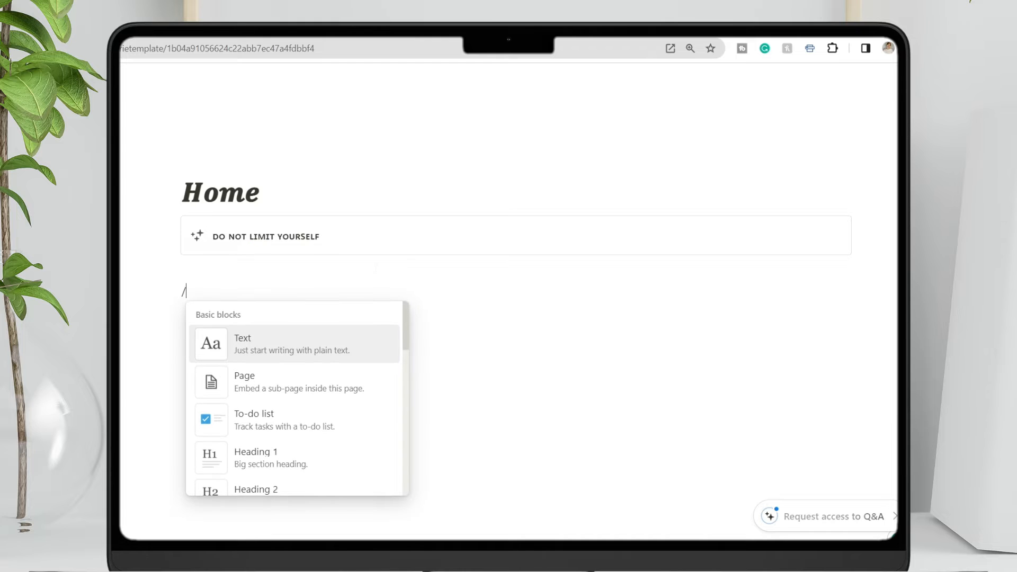
text(toggle)
key(Return)
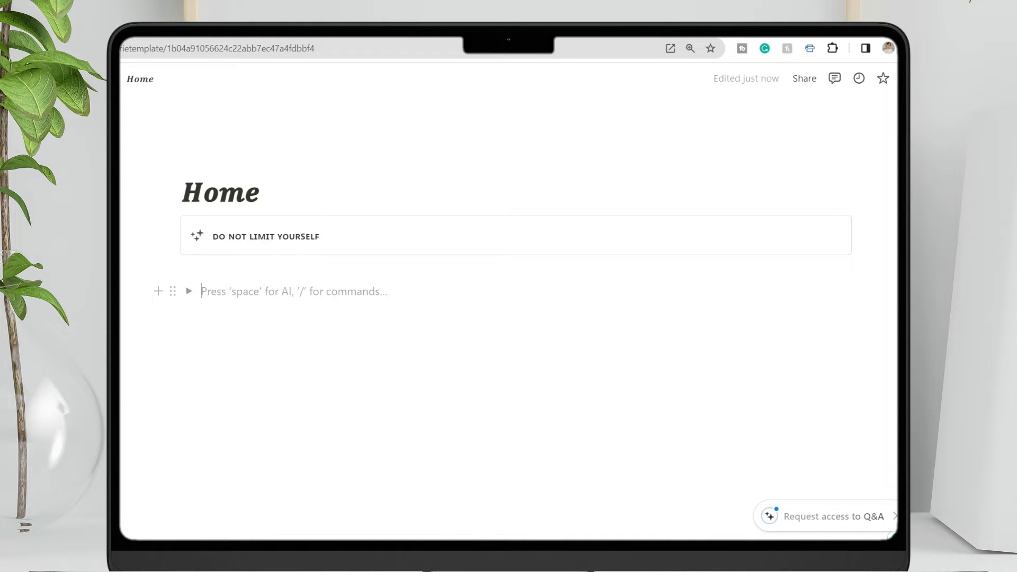
text(Persona)
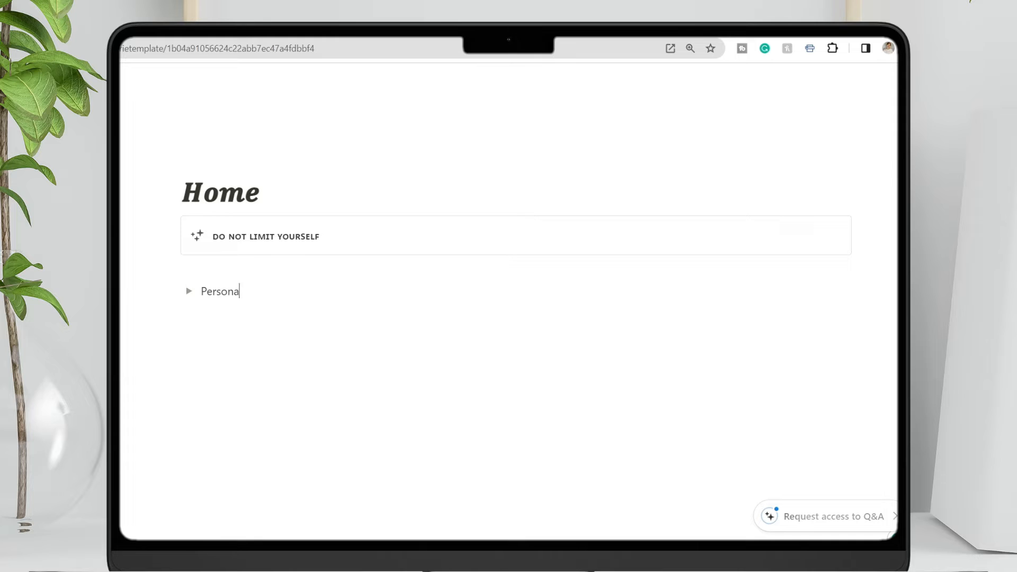
text(l)
- Apply the green background color to the Personal toggle
click(173, 293)
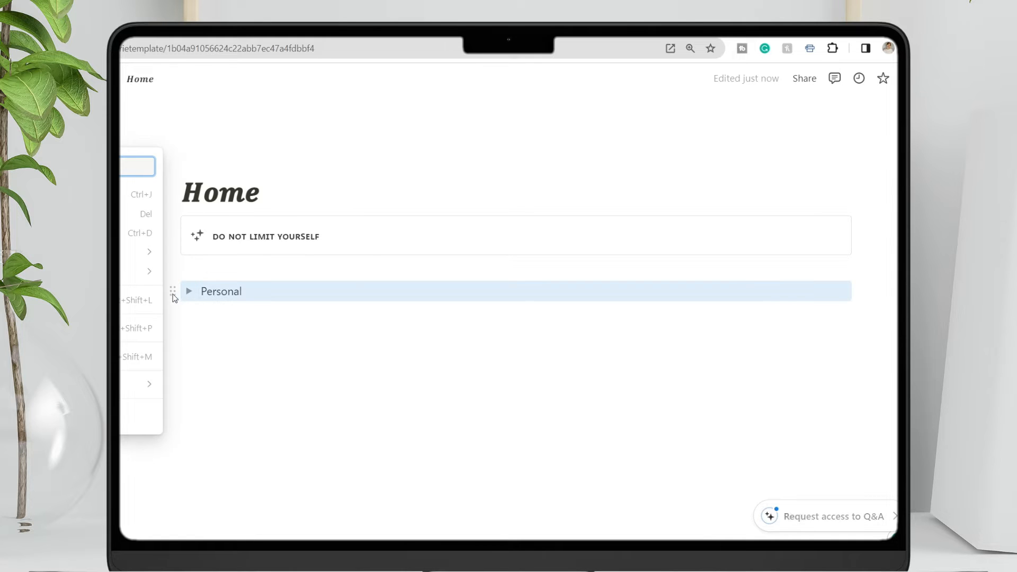
mouse_move(131, 383)
scroll(240, 445, down, 2)
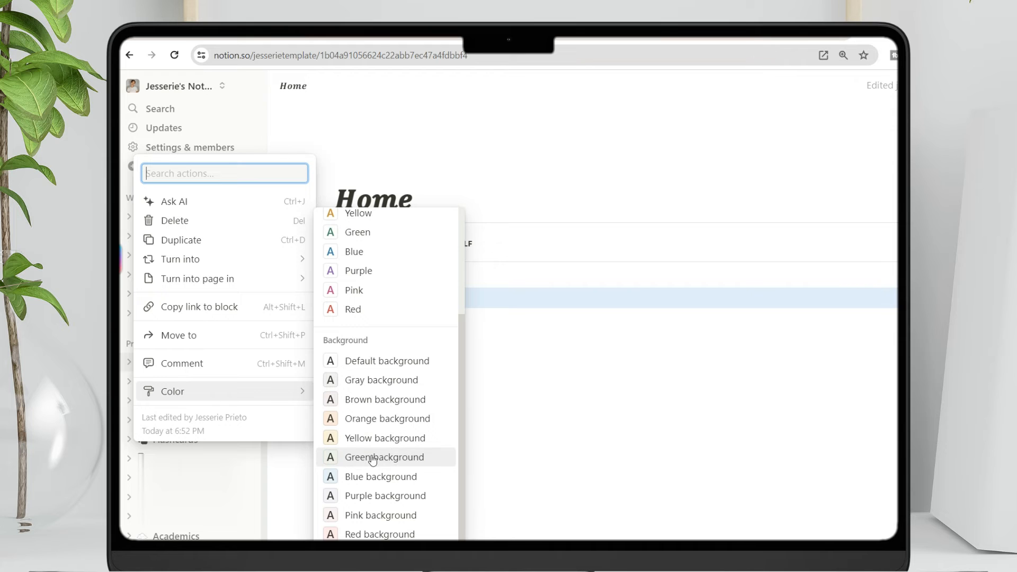
click(373, 459)
- Duplicate the green Personal toggle to make four stacked copies
click(172, 291)
click(133, 233)
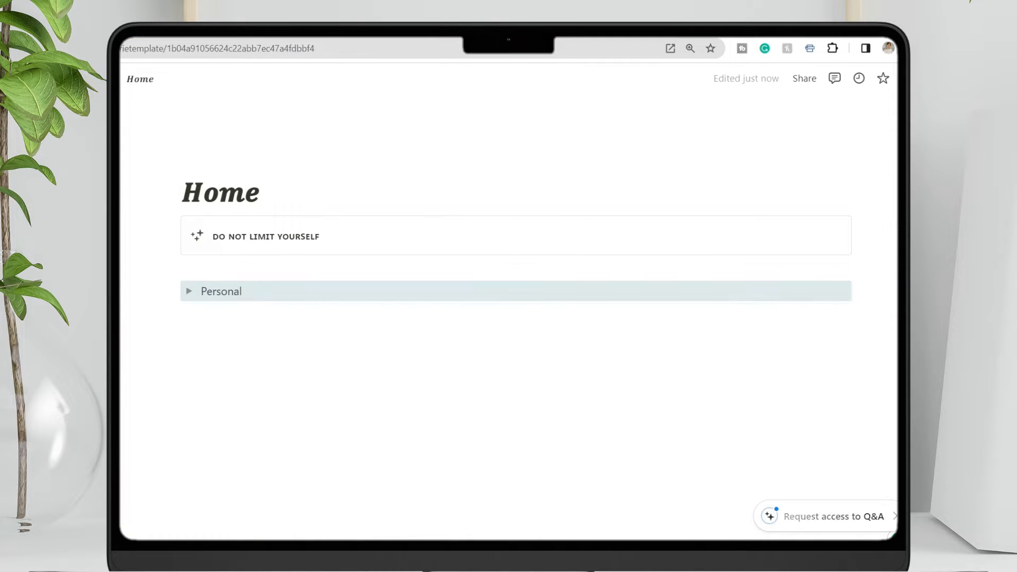
click(228, 337)
key(ctrl+v)
click(228, 359)
key(ctrl+v)
click(228, 380)
- Arrange the four Personal toggles side by side in four columns
drag(172, 313, 595, 311)
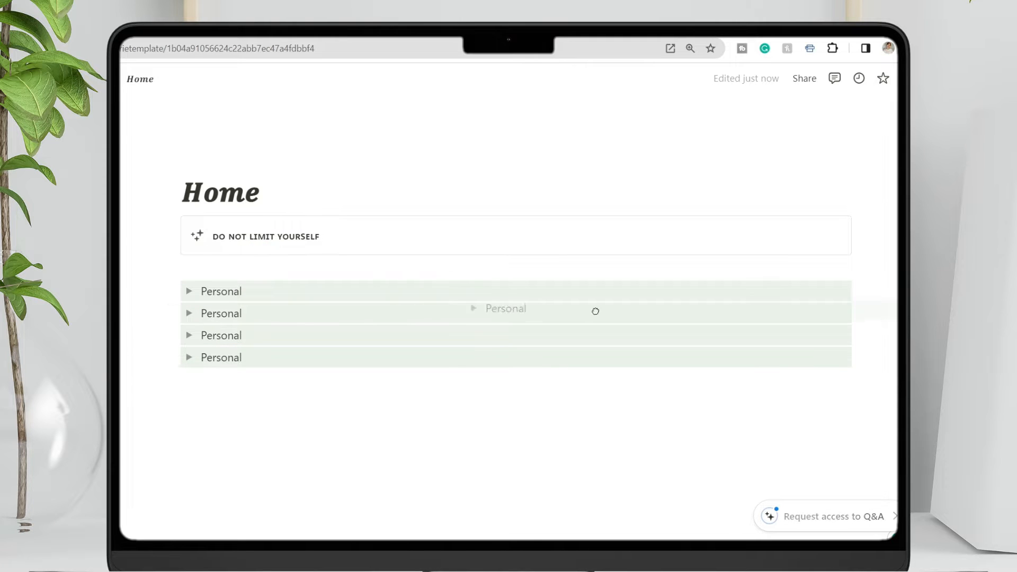
drag(858, 293, 858, 294)
drag(172, 331, 858, 300)
- Rename the second, third and fourth toggles as "University", "Career" and "Others"
double_click(399, 300)
text(University)
double_click(576, 301)
text(Career)
double_click(748, 301)
text(Otgh)
text(thers)
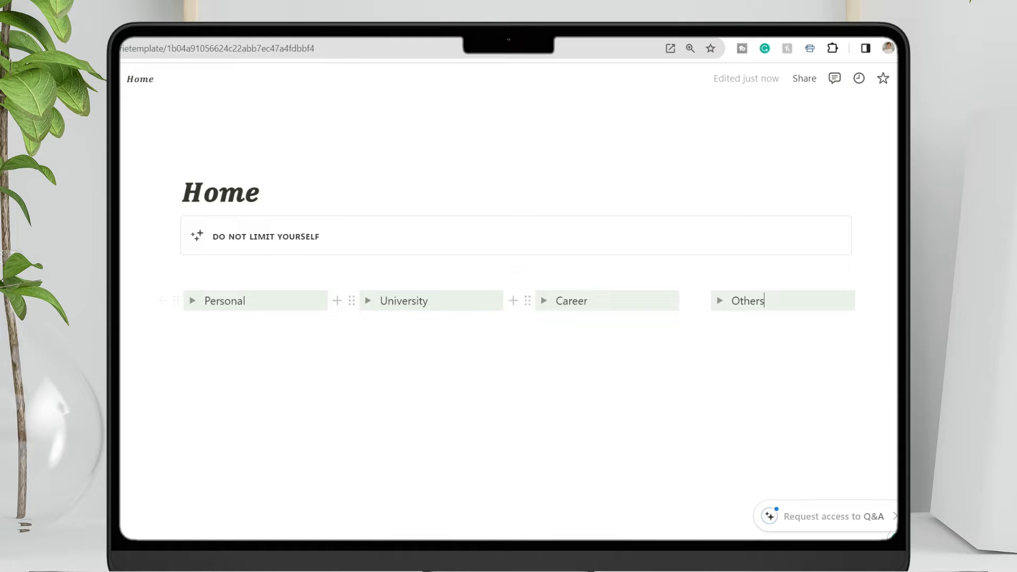
- Copy the Personal toggle's title and use it to replace the text in the FontSpace font generator
double_click(219, 300)
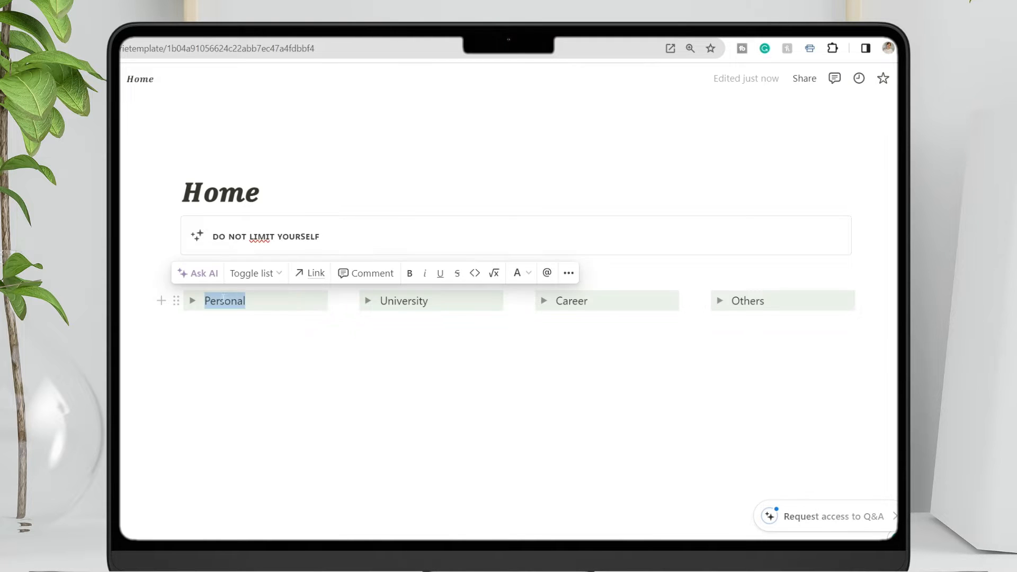
key(ctrl+c)
key(alt+Tab)
key(ctrl+a)
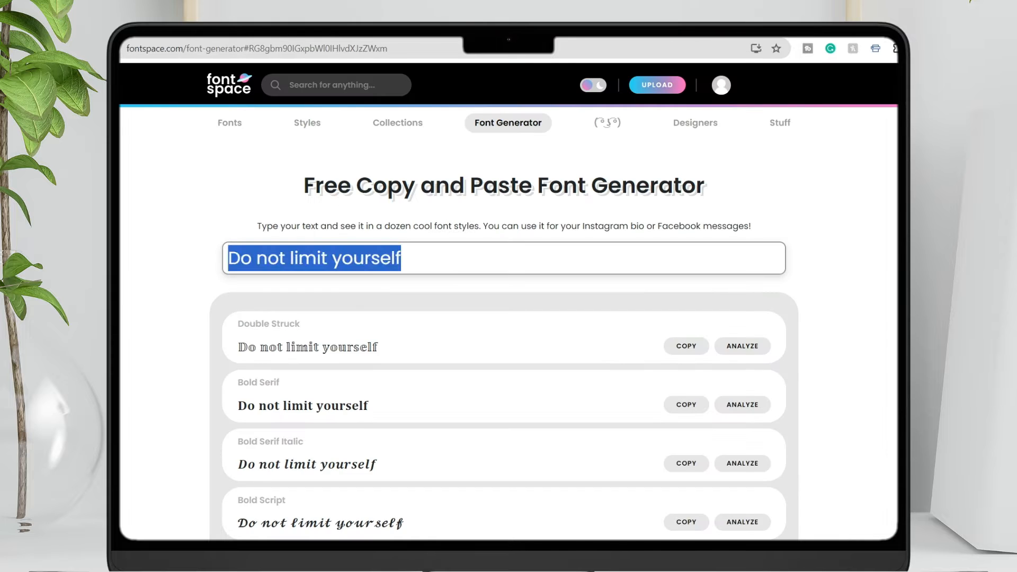
key(ctrl+v)
scroll(317, 302, down, 3)
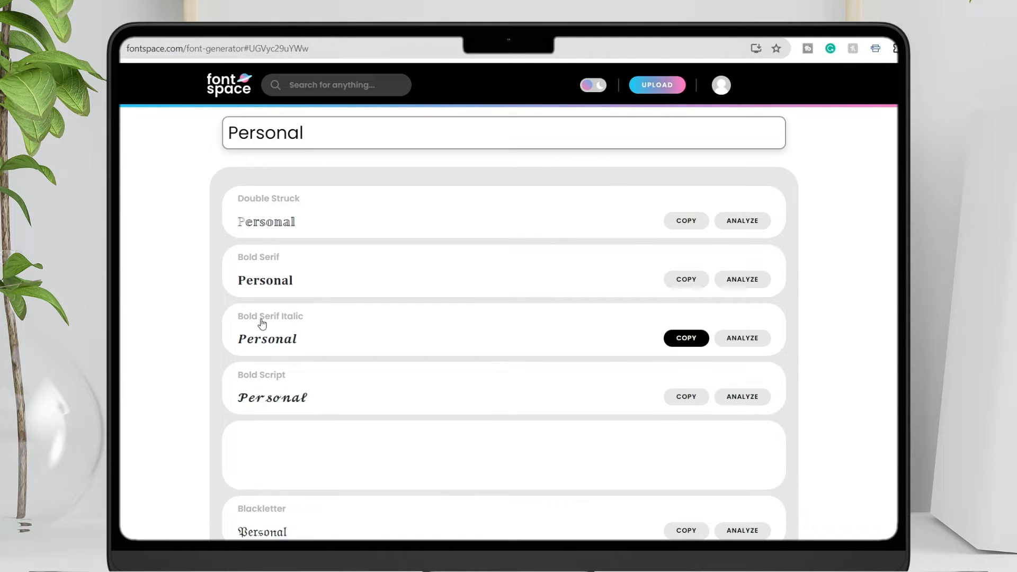
- Copy the Tiny Caps version of "Personal" and use it in bold as the Personal toggle's title in Notion
scroll(265, 328, down, 1)
scroll(268, 340, down, 10)
scroll(313, 350, up, 3)
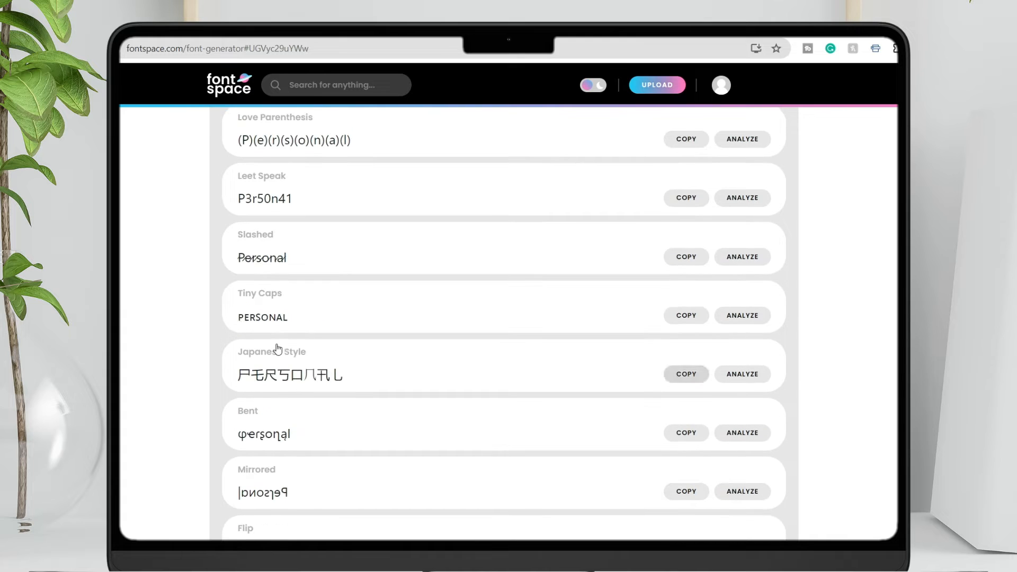
click(684, 316)
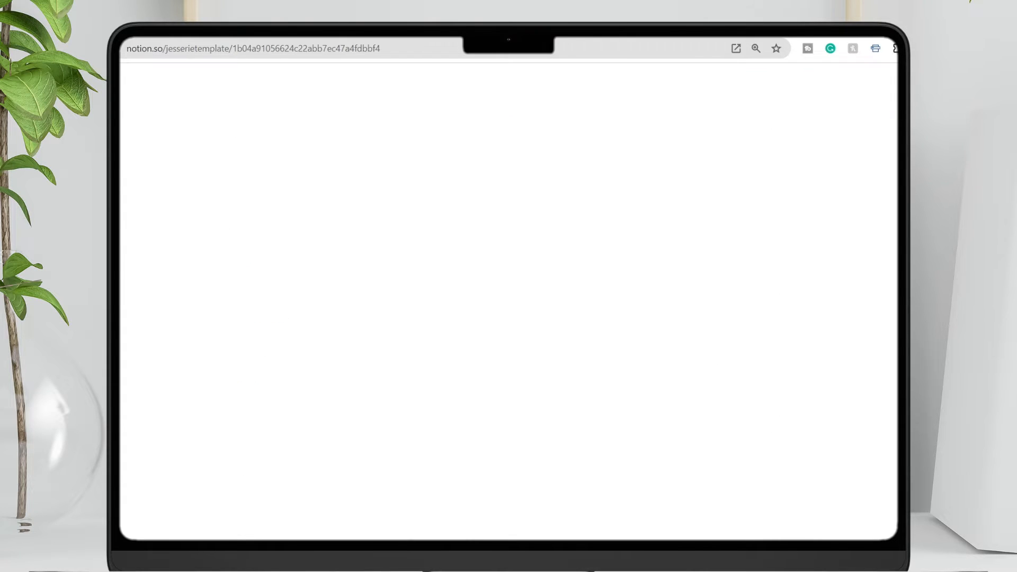
key(ctrl+v)
key(shift+Home)
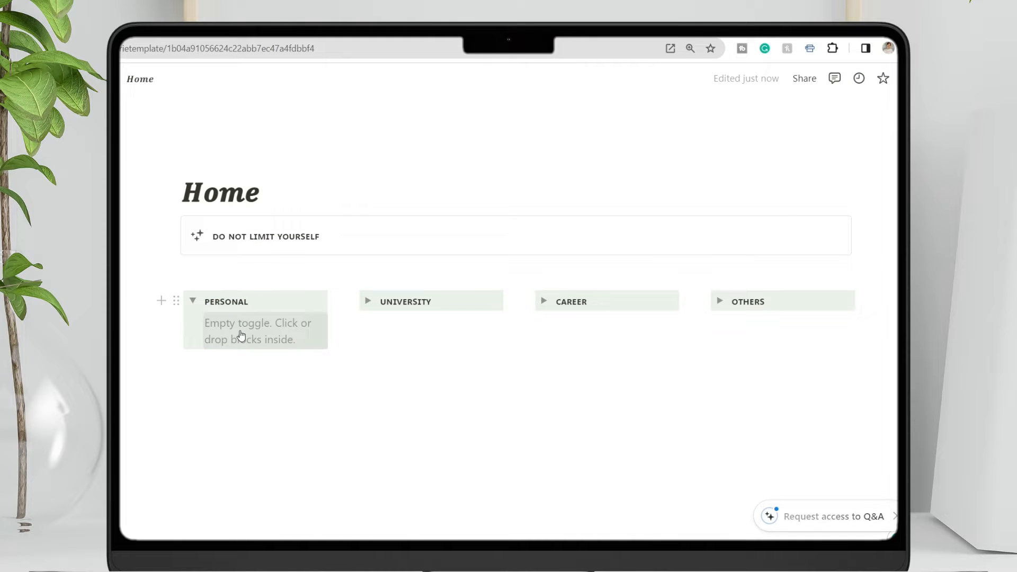
- Embed an empty sub-page titled "Vision Board" inside the Personal toggle and return to the Home page
click(241, 334)
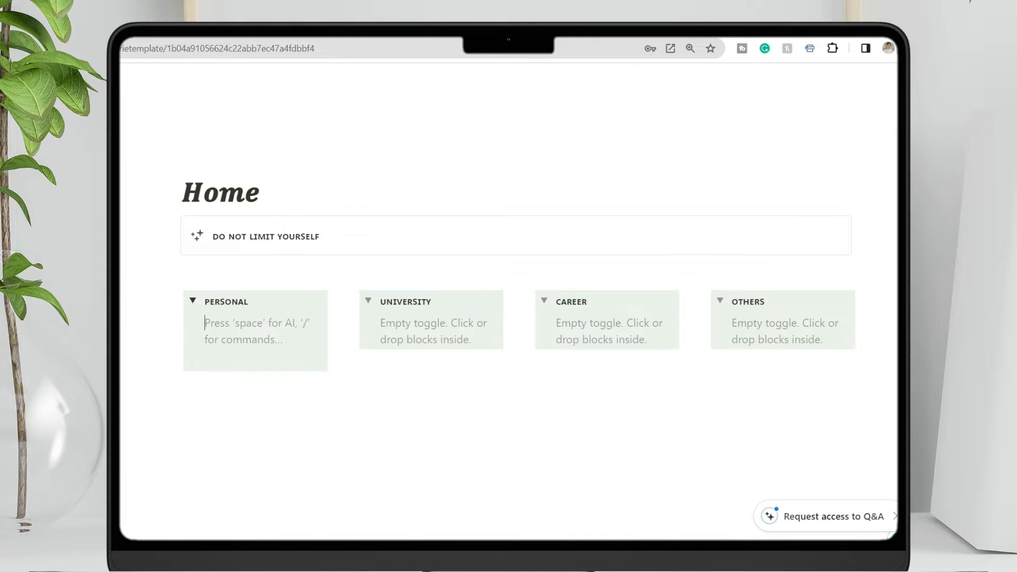
text(/page)
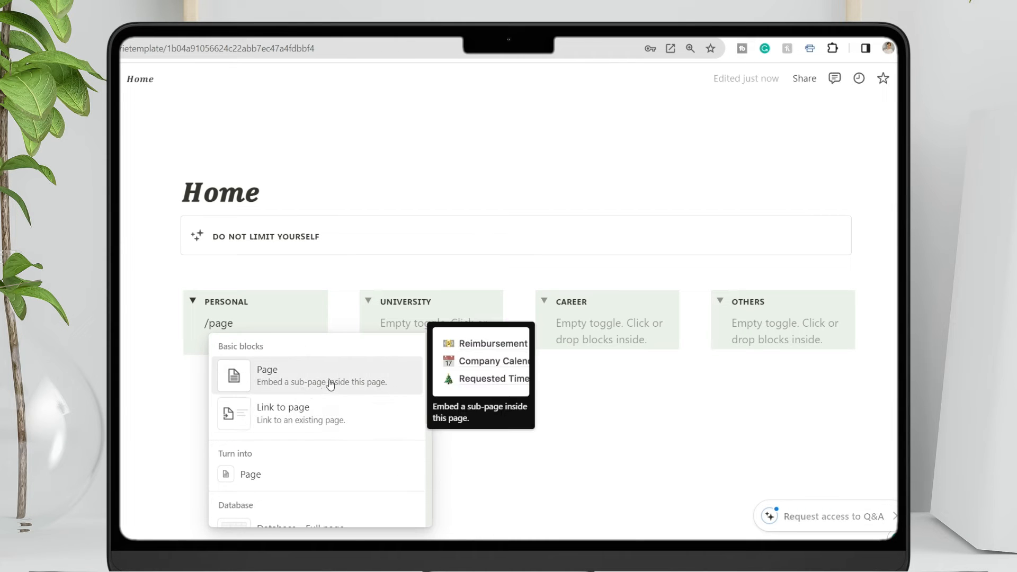
click(324, 382)
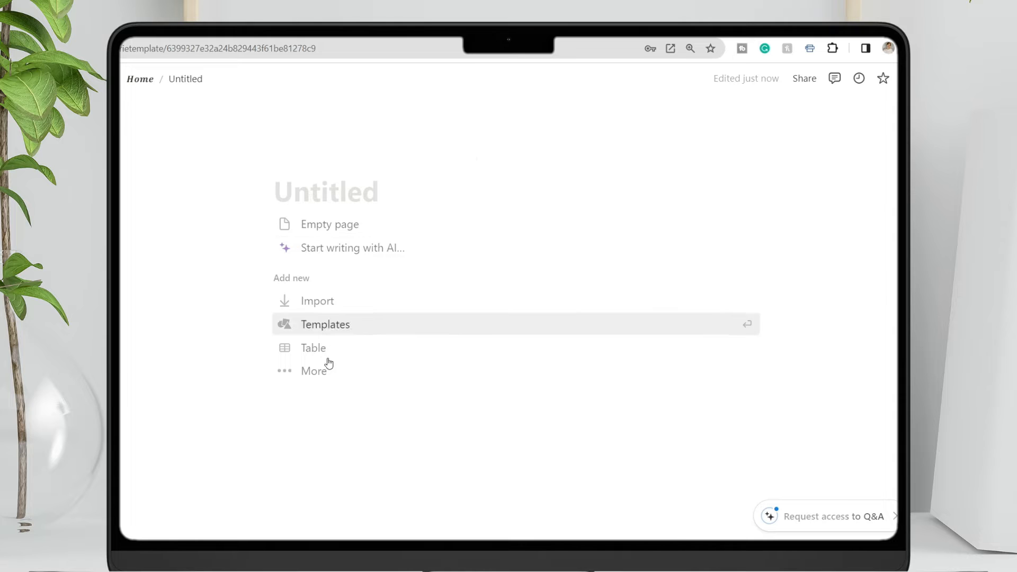
click(316, 226)
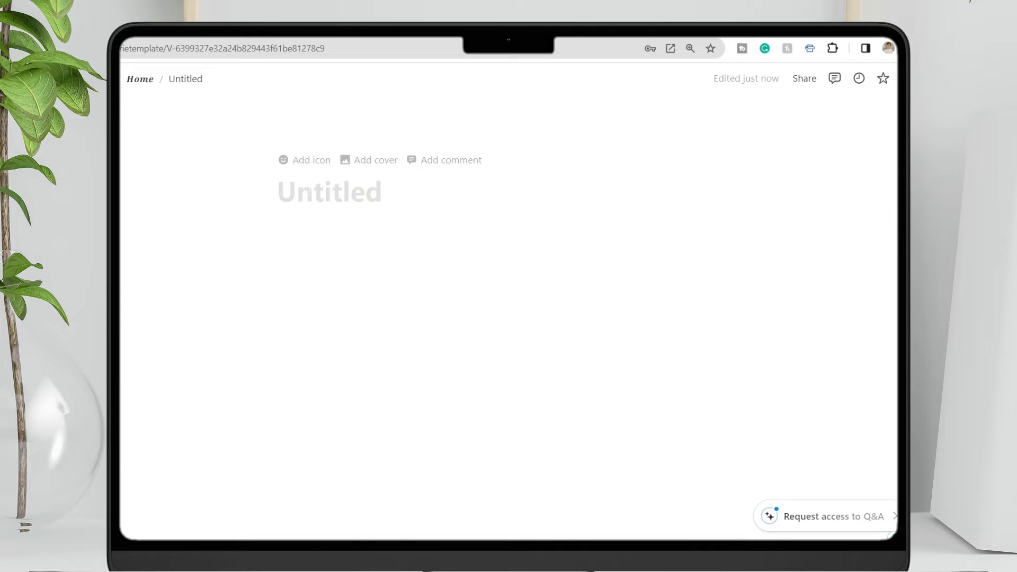
text(Vision Board)
click(148, 84)
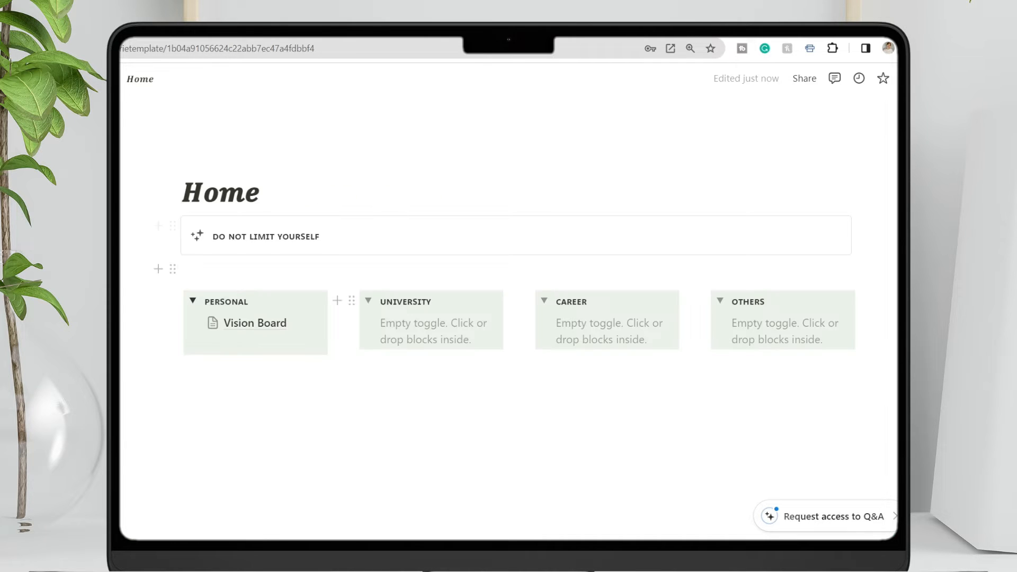
- Create a "Planner" sub-page in the Personal toggle, replace its title with the italic "planner" from LingoJam's Text Fonts, and return Home
text(/)
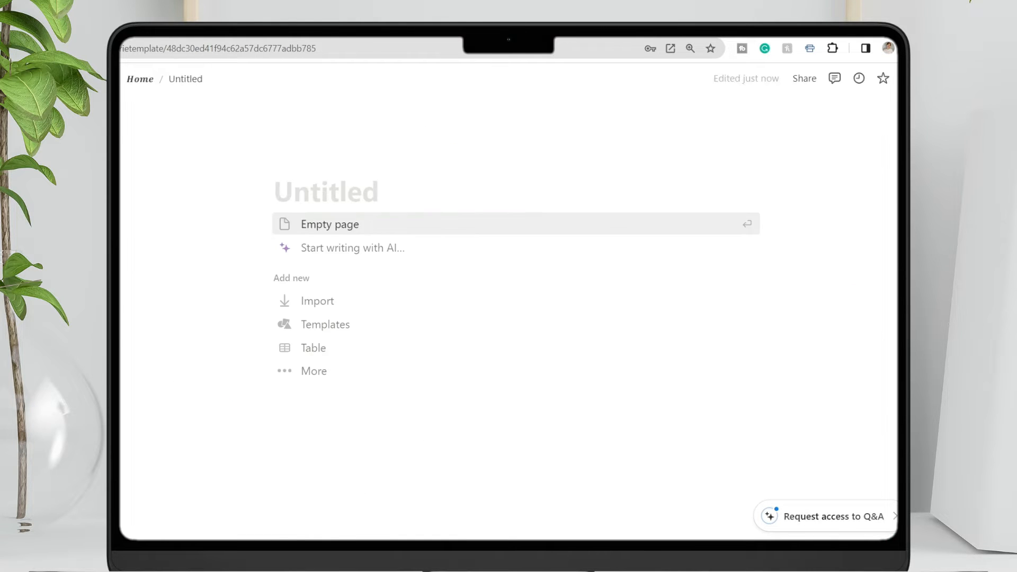
text(Planner)
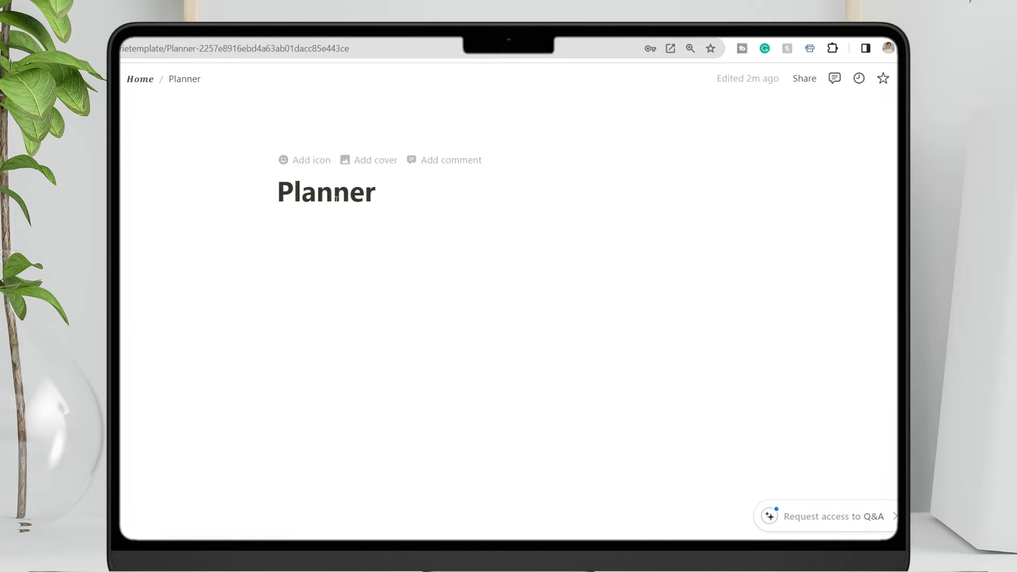
double_click(336, 198)
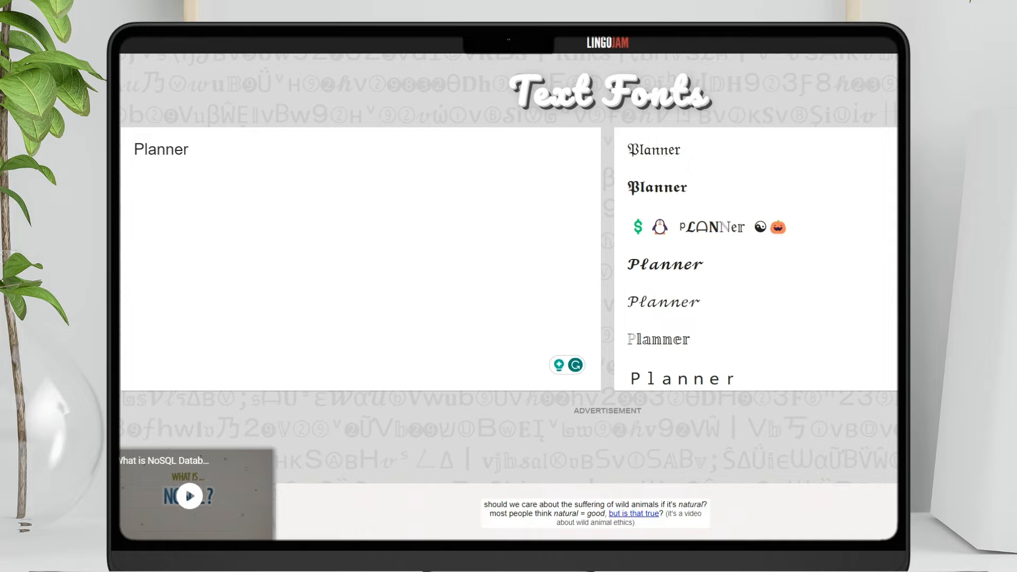
double_click(654, 313)
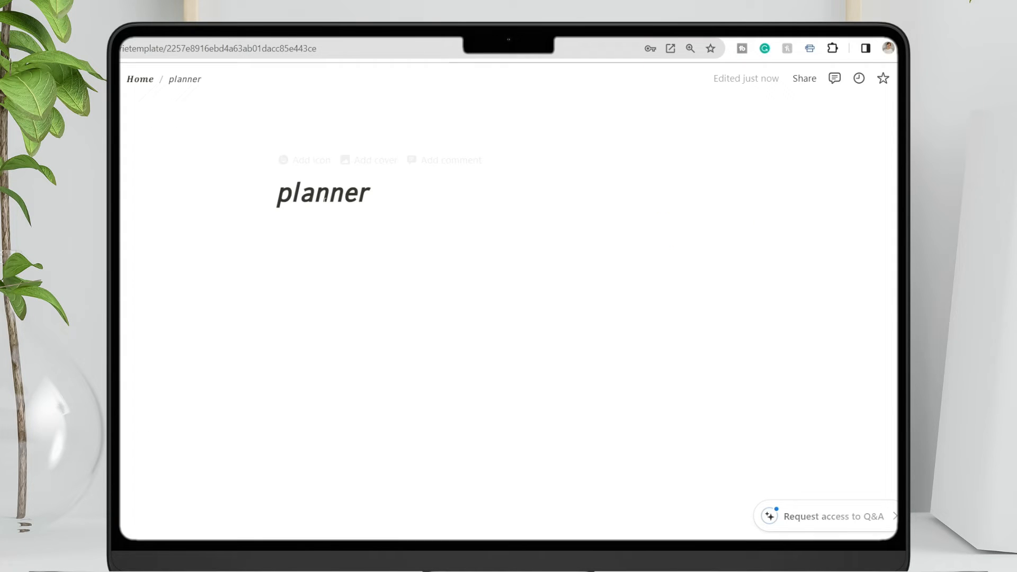
double_click(323, 192)
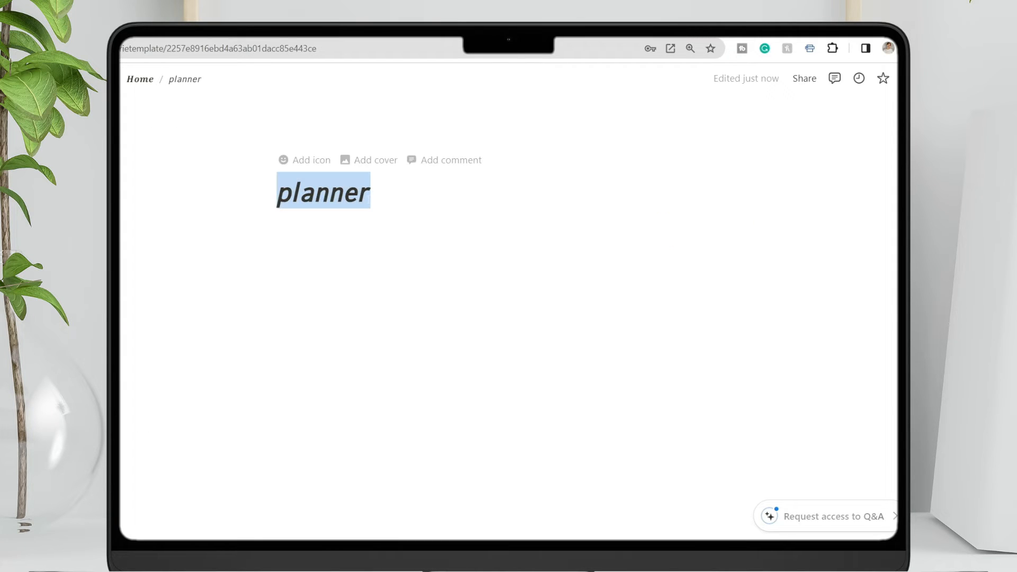
key(ctrl+v)
click(141, 79)
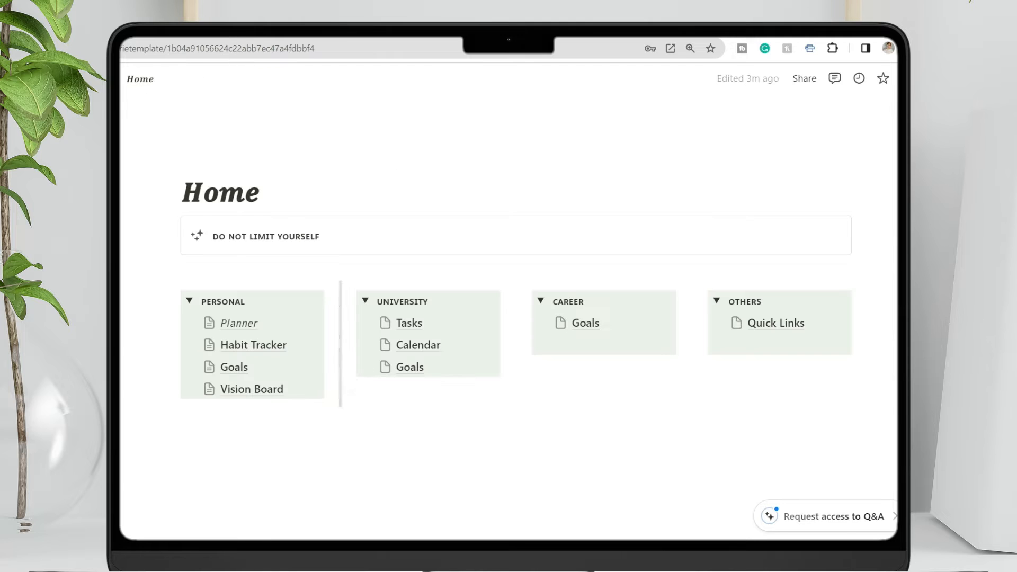
- Replace the Habit Tracker page's title with its italic font version and return to the Home page
click(253, 344)
triple_click(503, 352)
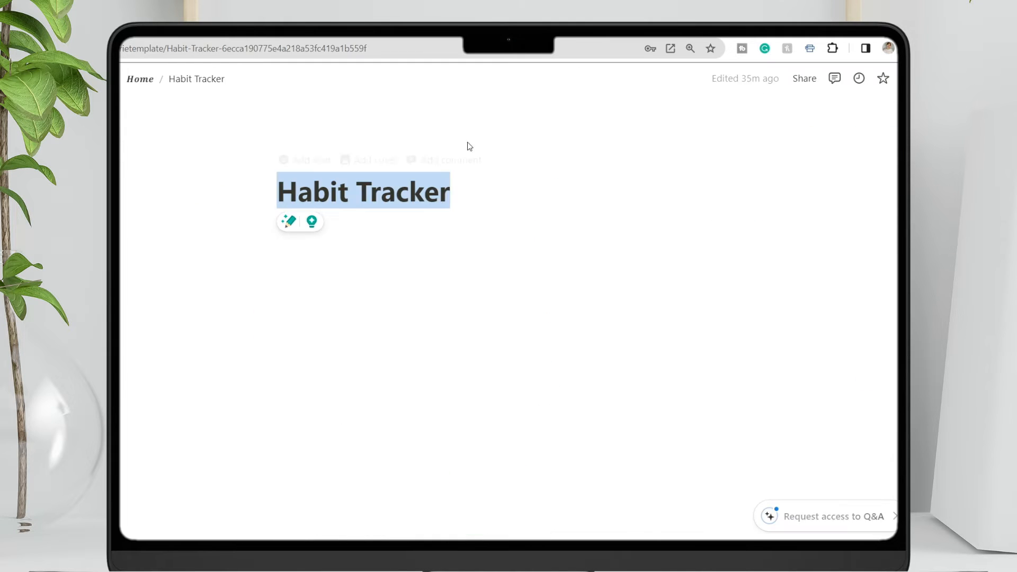
key(ctrl+v)
click(139, 79)
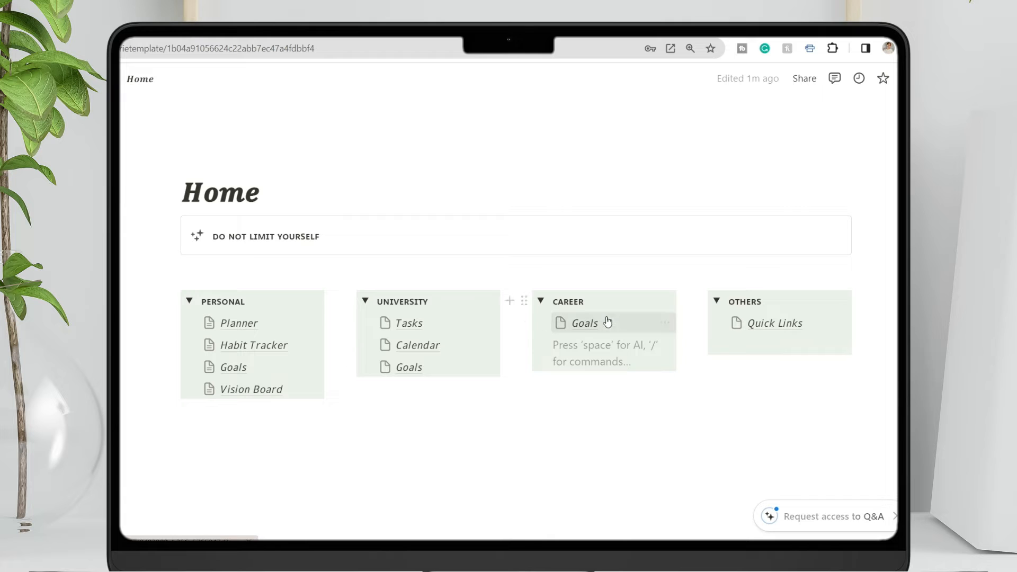
- Browse the icon set for the Planner page and give the Quick Links page the chain-link icon found with "links"
click(209, 324)
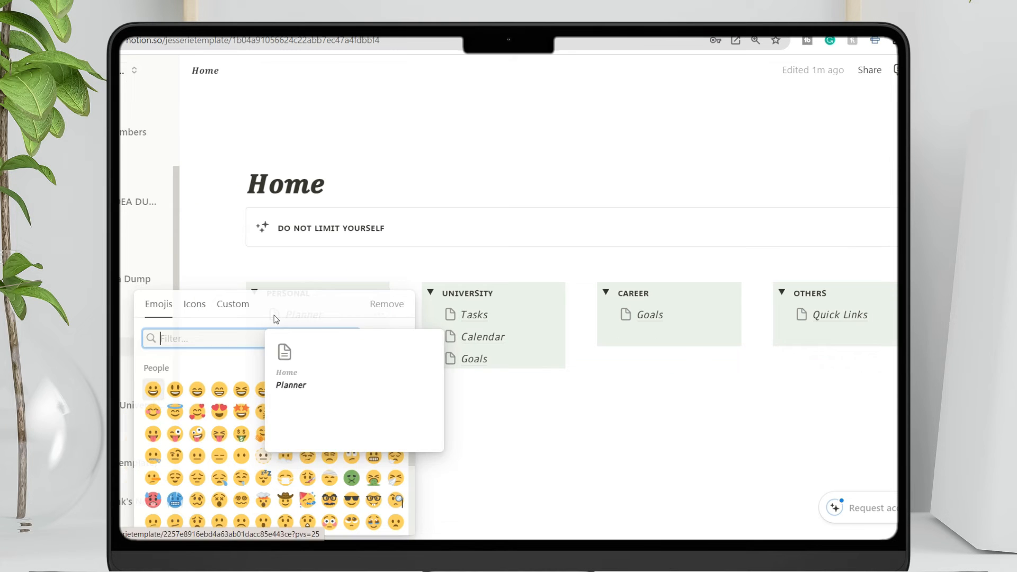
click(195, 306)
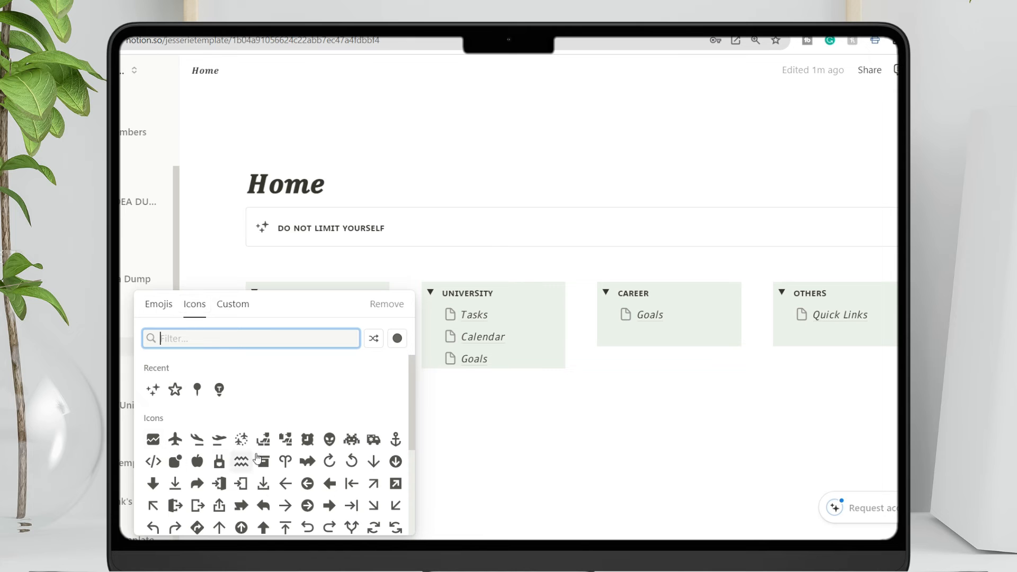
scroll(257, 457, down, 1)
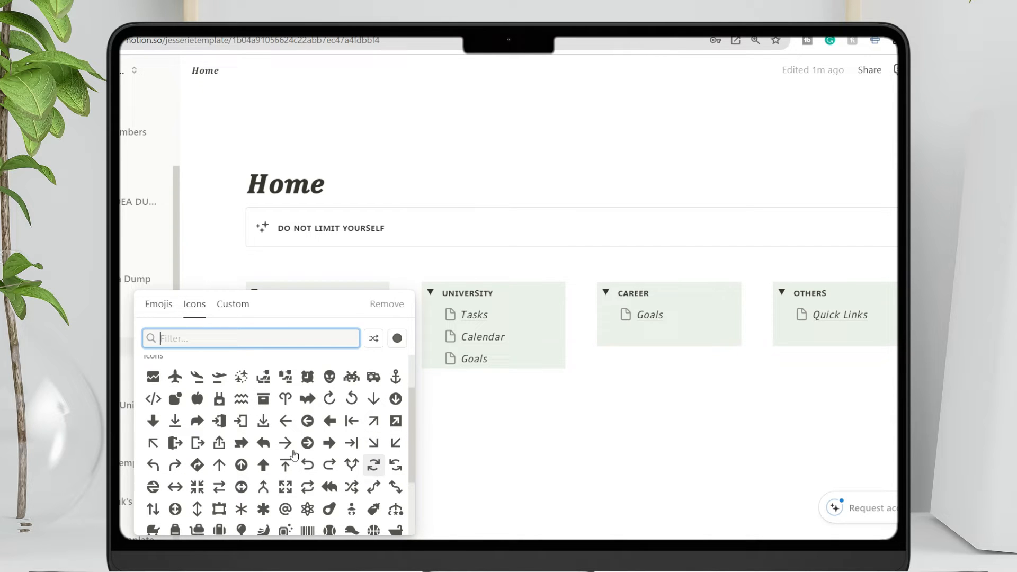
scroll(241, 433, down, 3)
scroll(241, 431, down, 3)
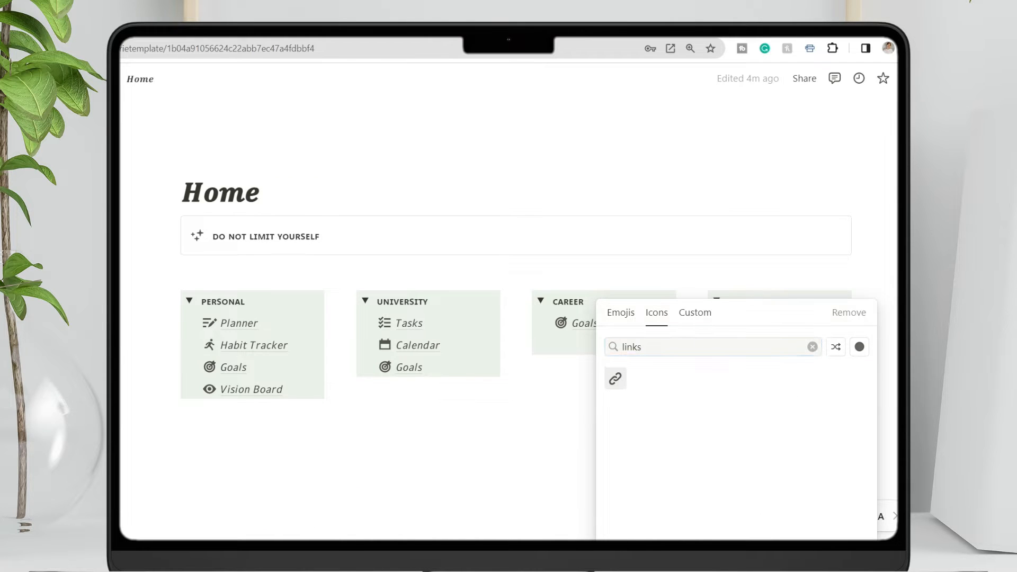
click(615, 378)
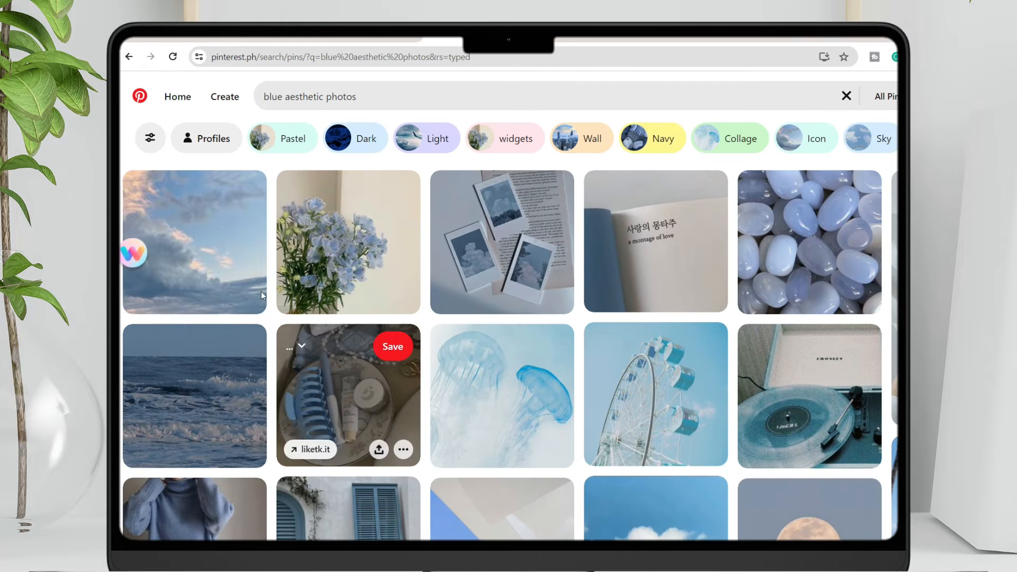
- On Pinterest, download the cloudy sky photo from the "blue aesthetic photos" results and browse the related blue photos
click(215, 241)
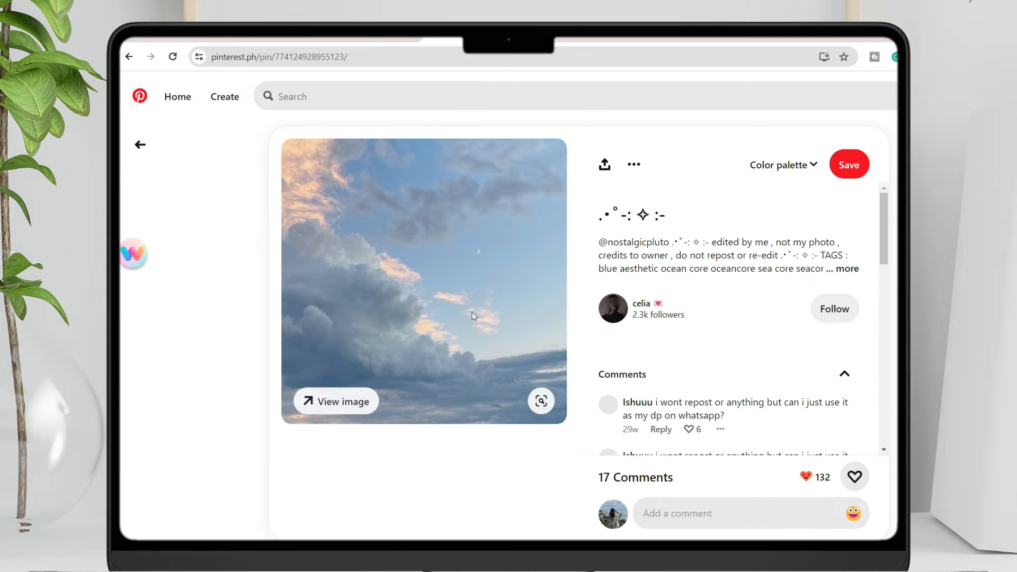
click(633, 164)
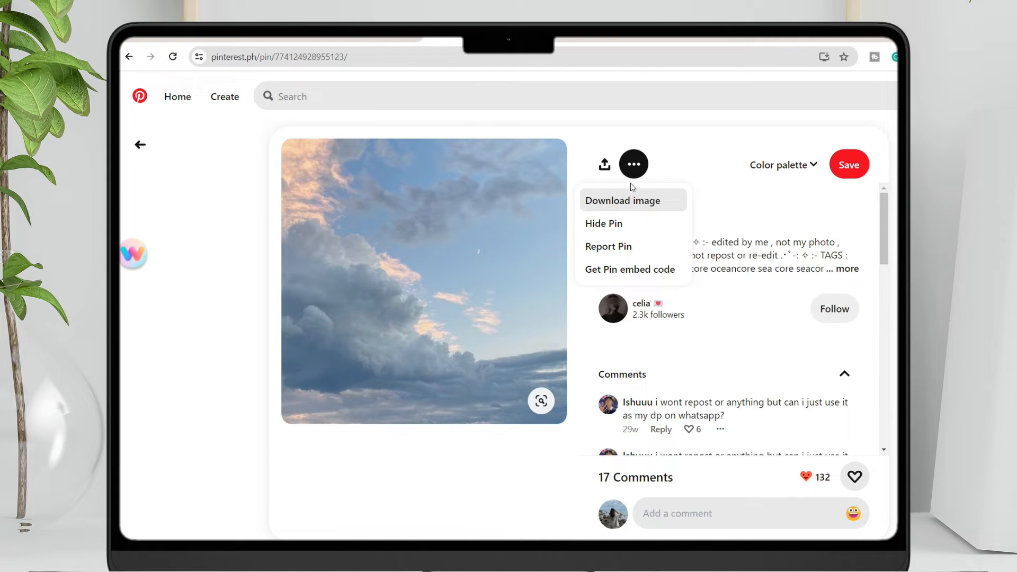
click(622, 200)
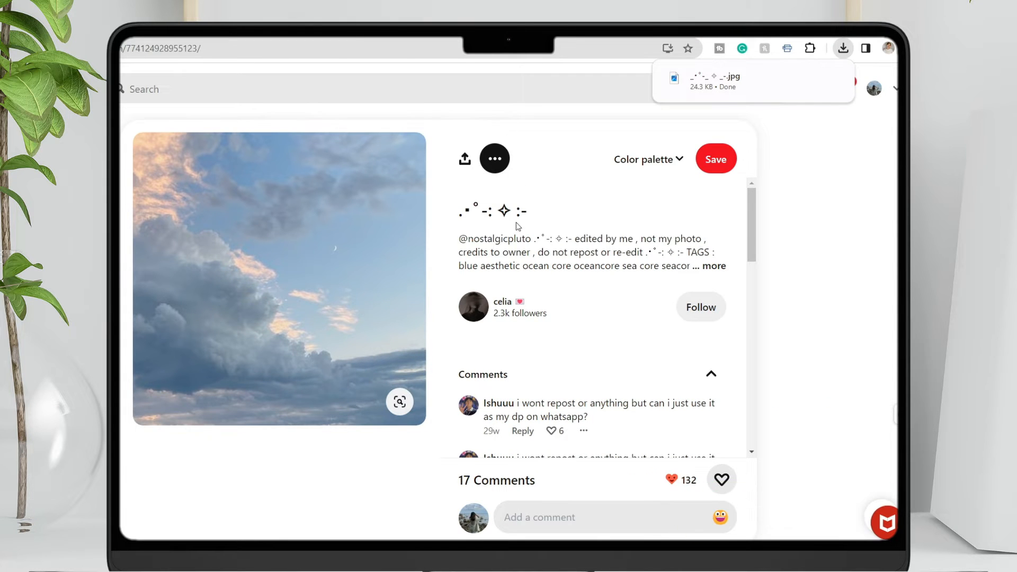
scroll(593, 318, down, 10)
scroll(152, 442, down, 15)
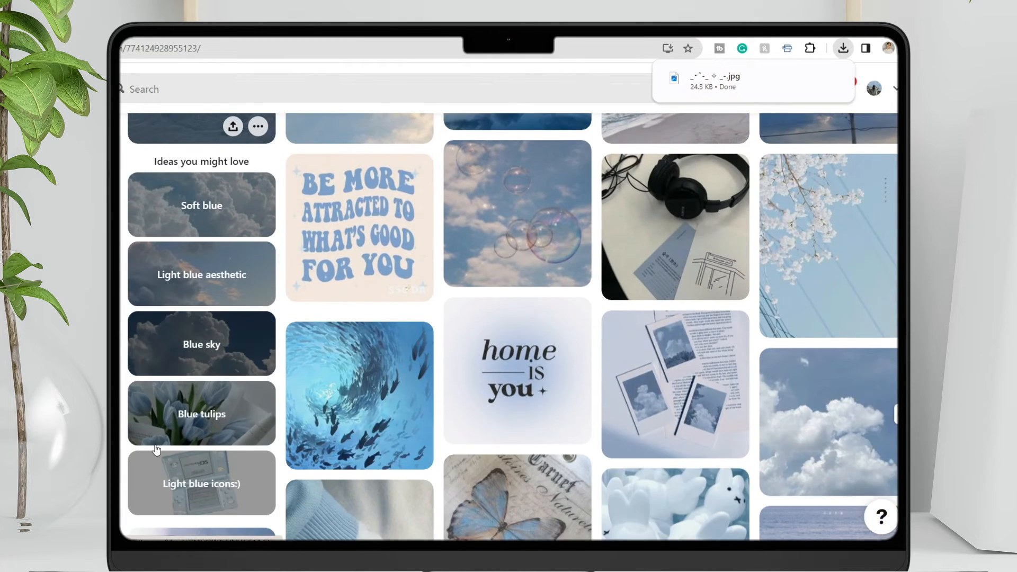
scroll(592, 449, down, 3)
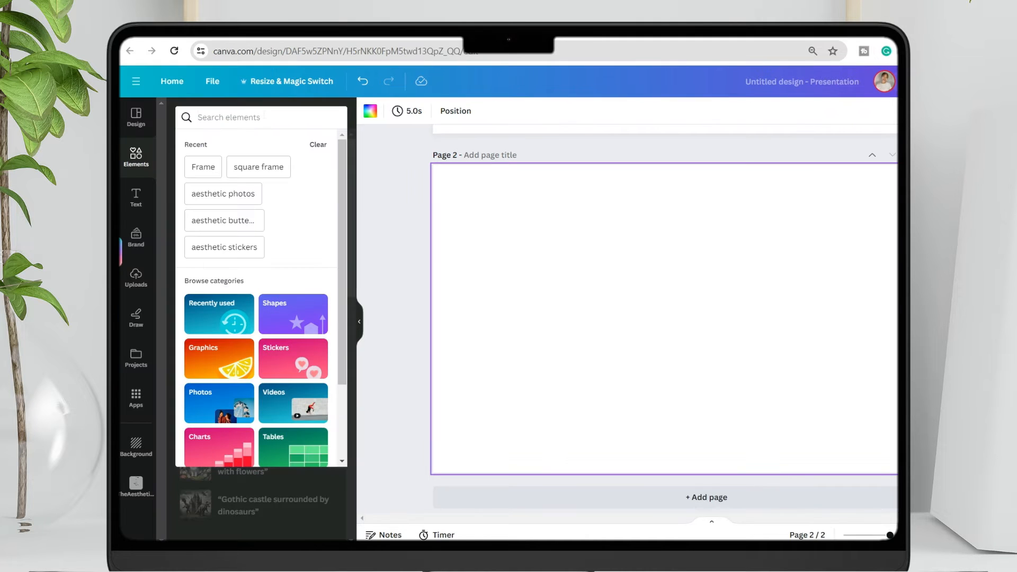
- In Canva, search the elements for "frames" and browse the full frame collection for a suitable shape
text(frames)
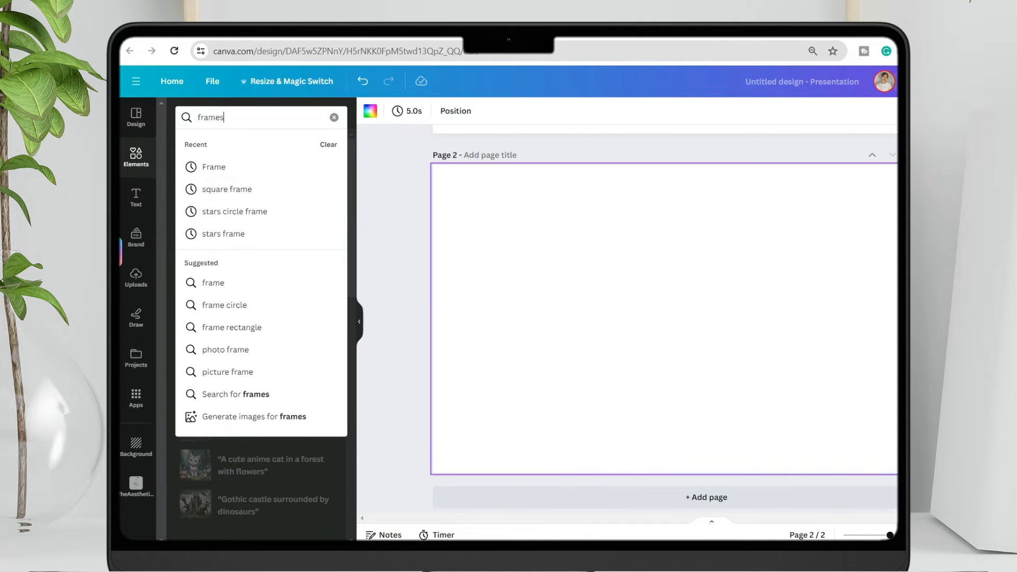
key(Return)
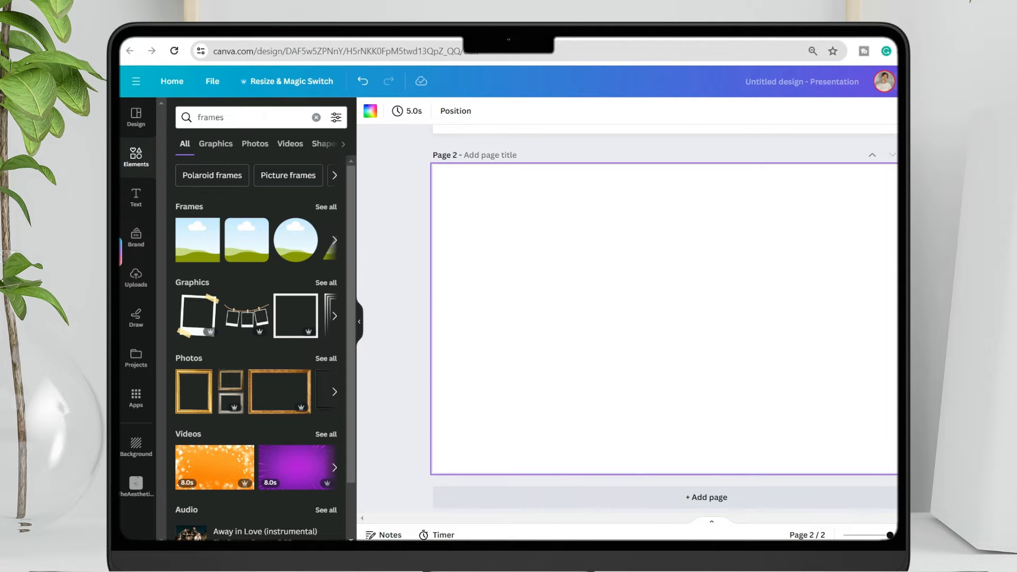
click(325, 206)
scroll(354, 222, down, 10)
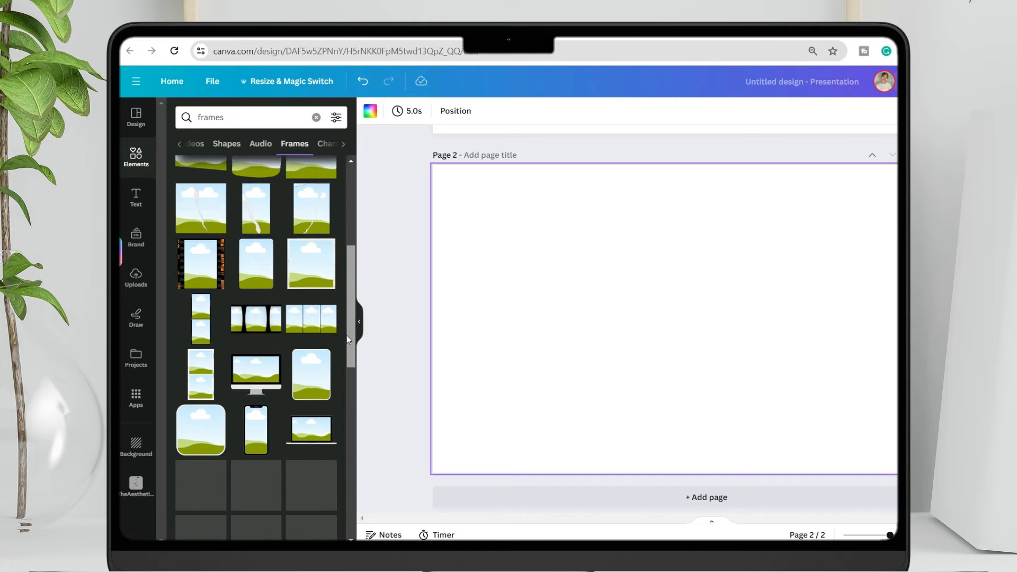
scroll(280, 332, down, 15)
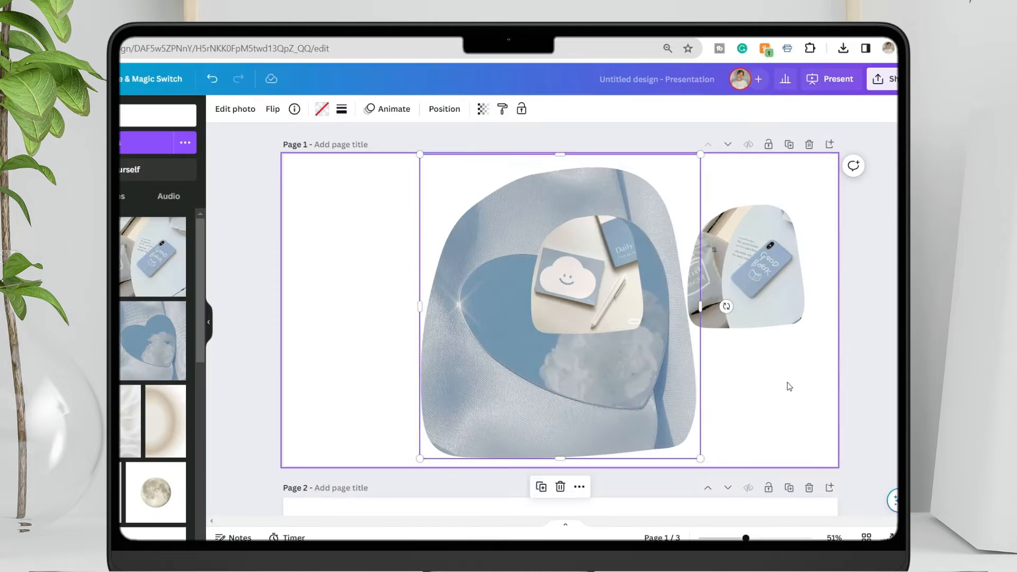
- Leave only the framed heart photo on page 1 of the 1080px × 1080px design, enlarged to fill the page, and download the design
click(760, 363)
drag(519, 280, 402, 265)
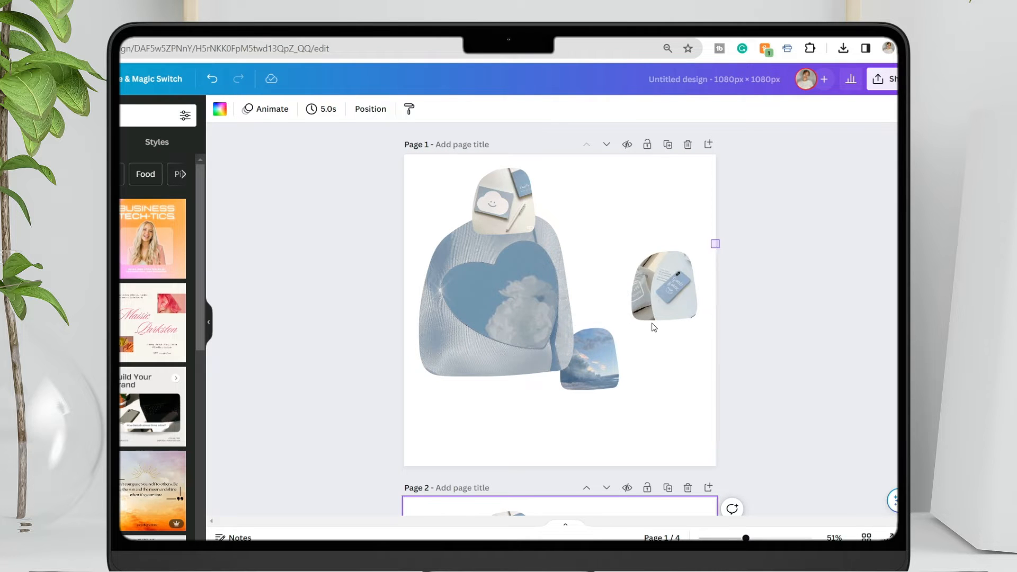
drag(719, 238, 606, 401)
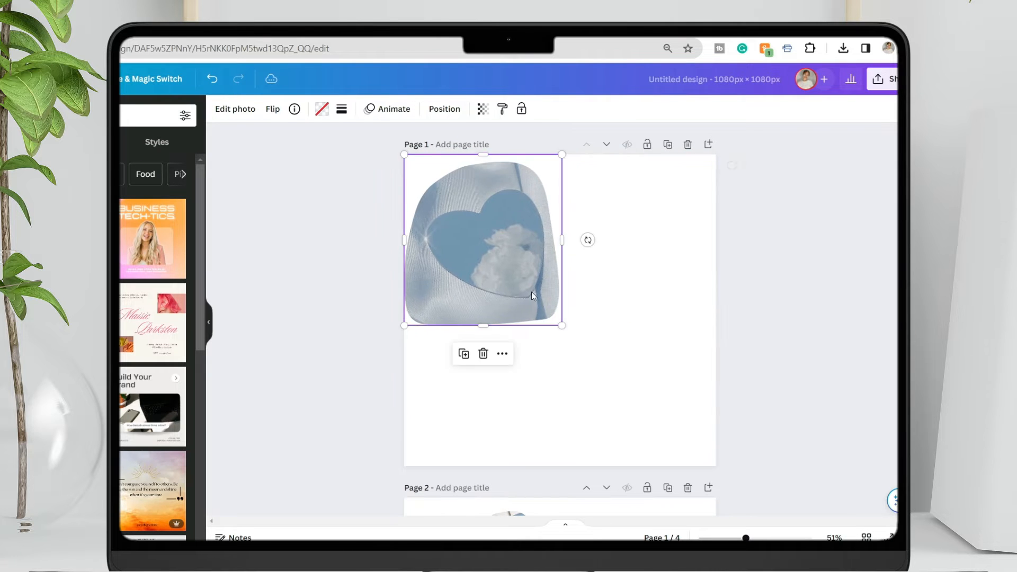
drag(561, 325, 715, 466)
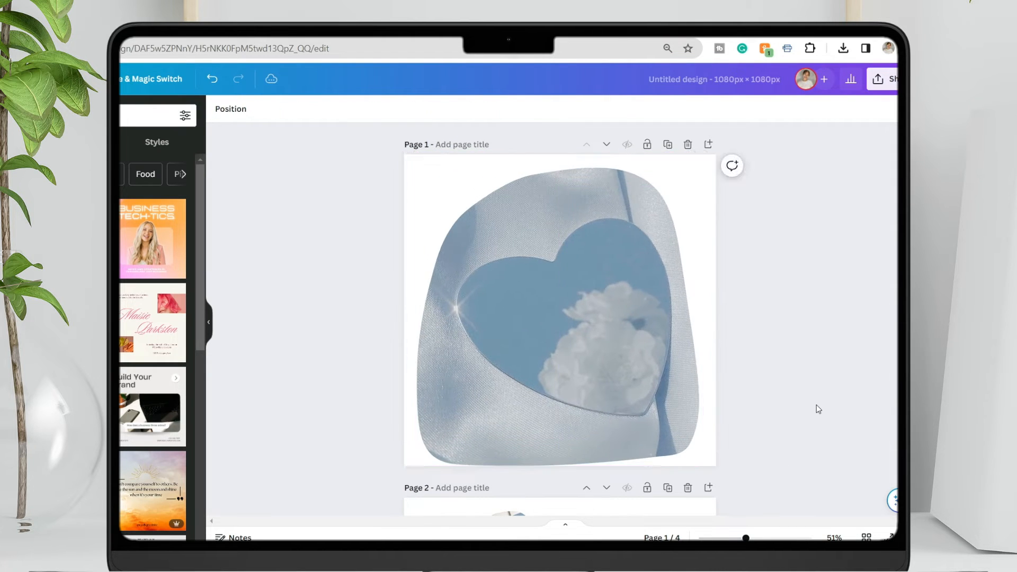
scroll(816, 404, down, 6)
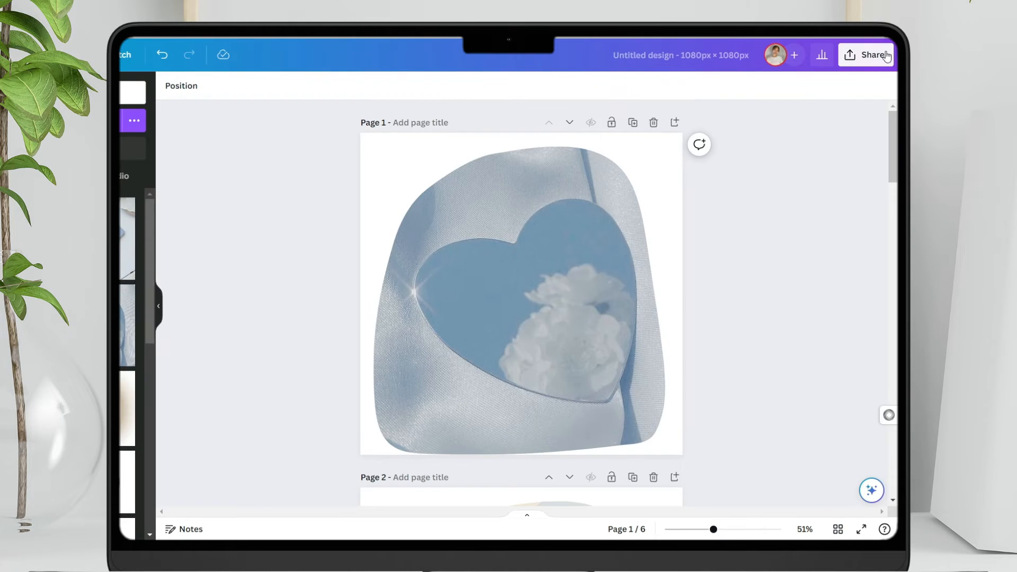
click(885, 55)
click(710, 351)
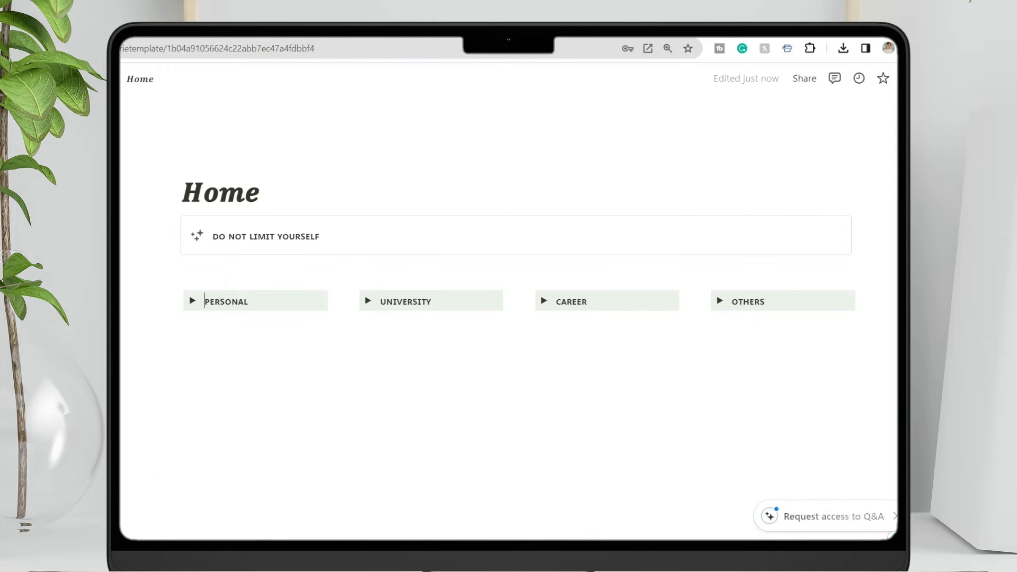
- In Notion, add an empty block below the Personal and University toggles and move each block above its toggle
click(248, 301)
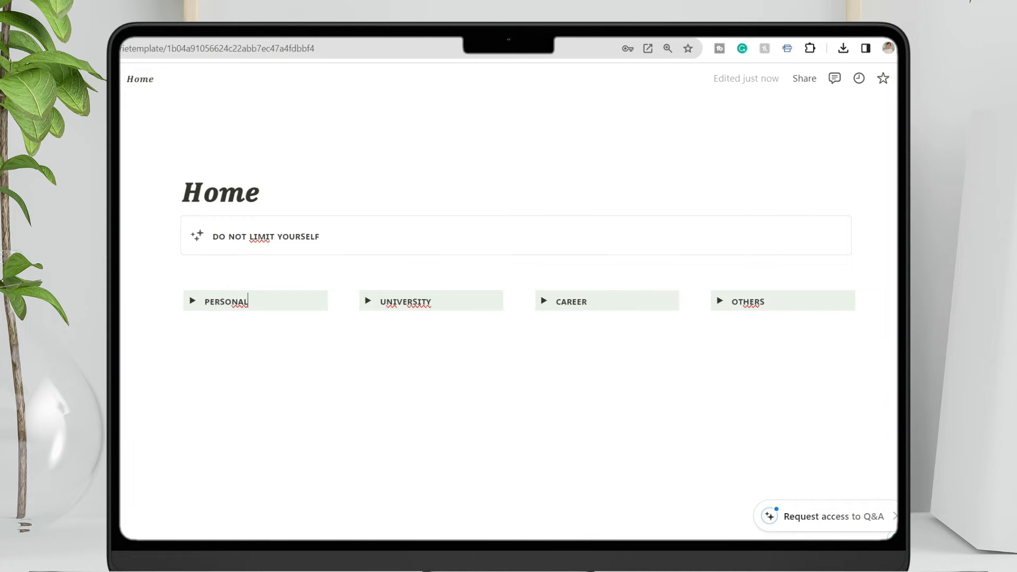
key(Return)
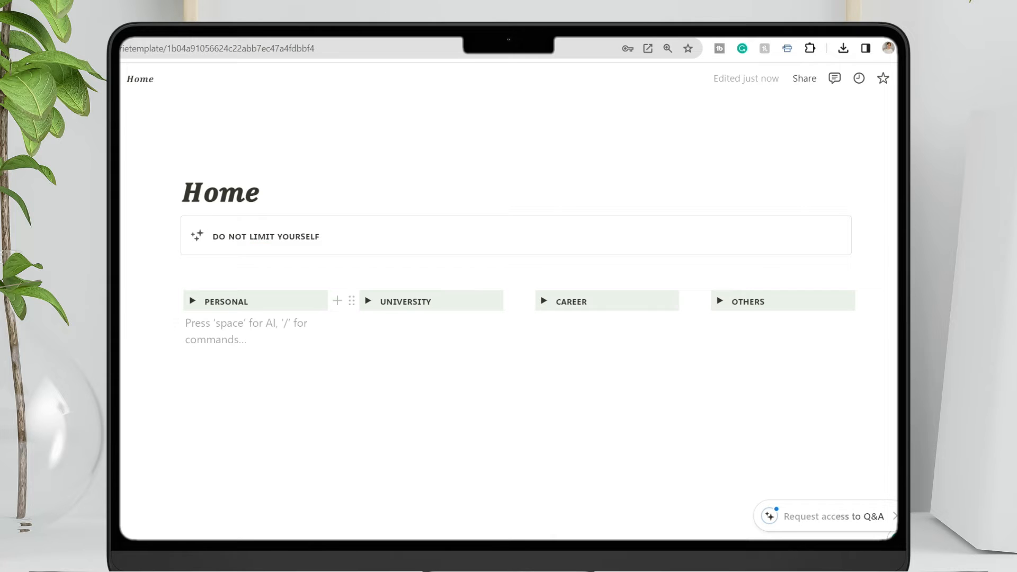
drag(176, 323, 193, 286)
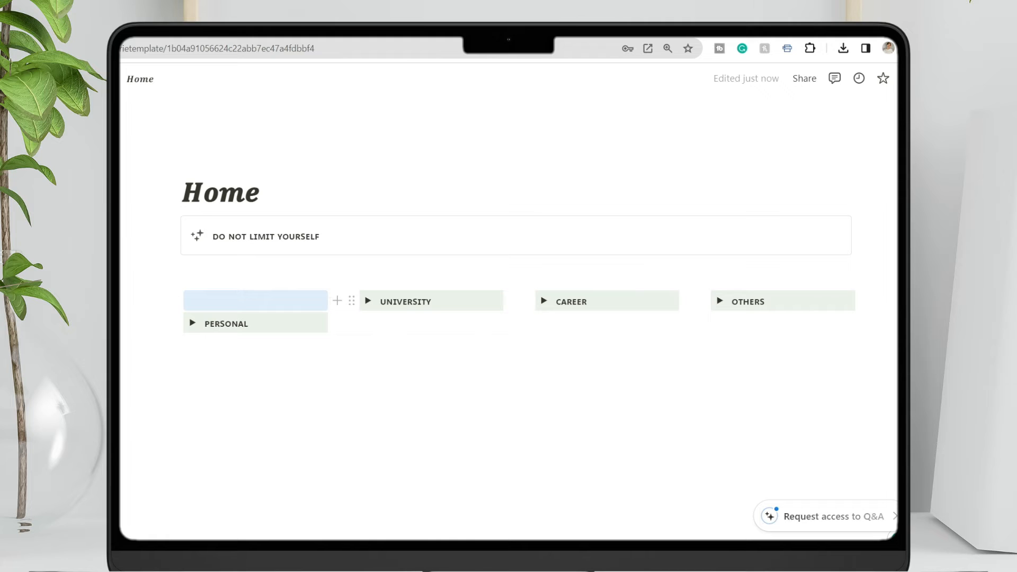
click(370, 323)
drag(352, 322, 361, 294)
- Insert an image block above the Personal toggle and upload 3.png from the blue folder
text(/ima)
click(288, 363)
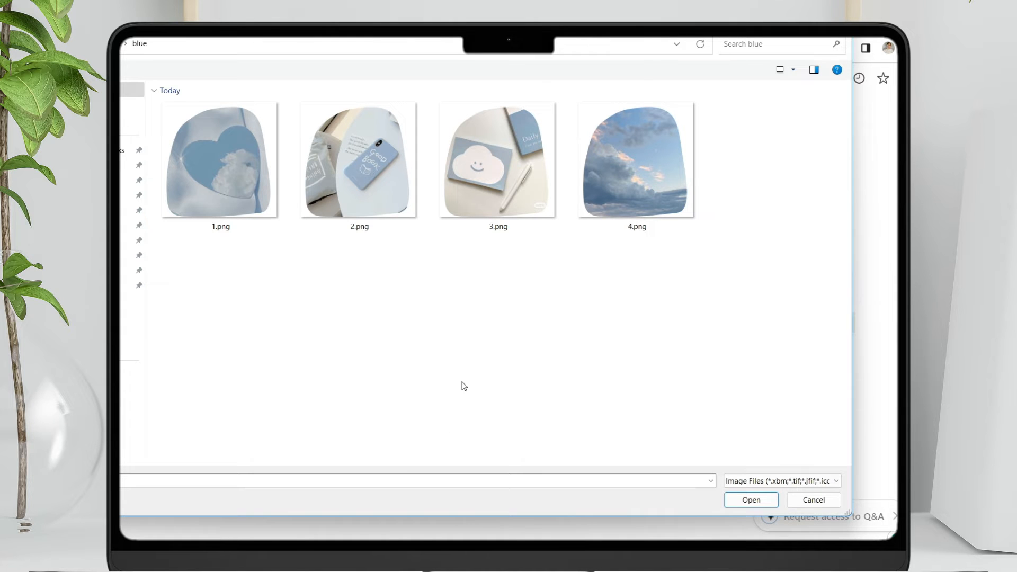
double_click(496, 159)
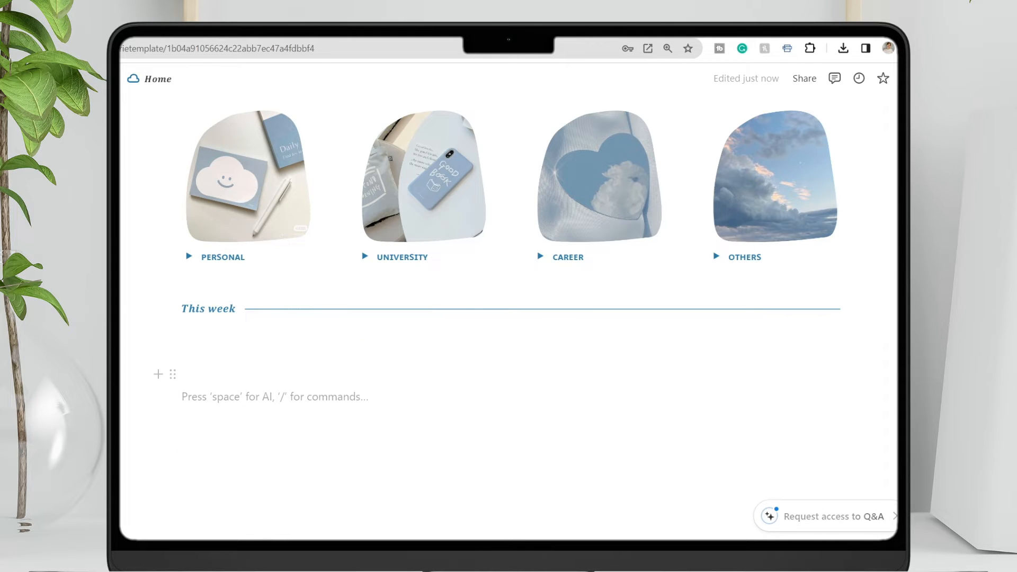
- Color the MON through NOTE lines under the "This week" heading with blue text
scroll(508, 317, down, 1)
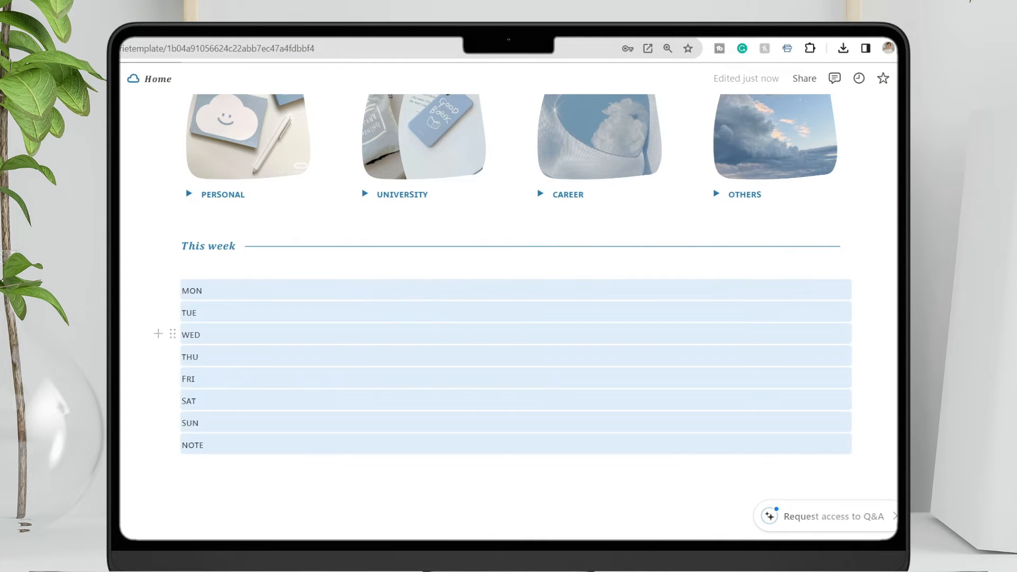
click(372, 264)
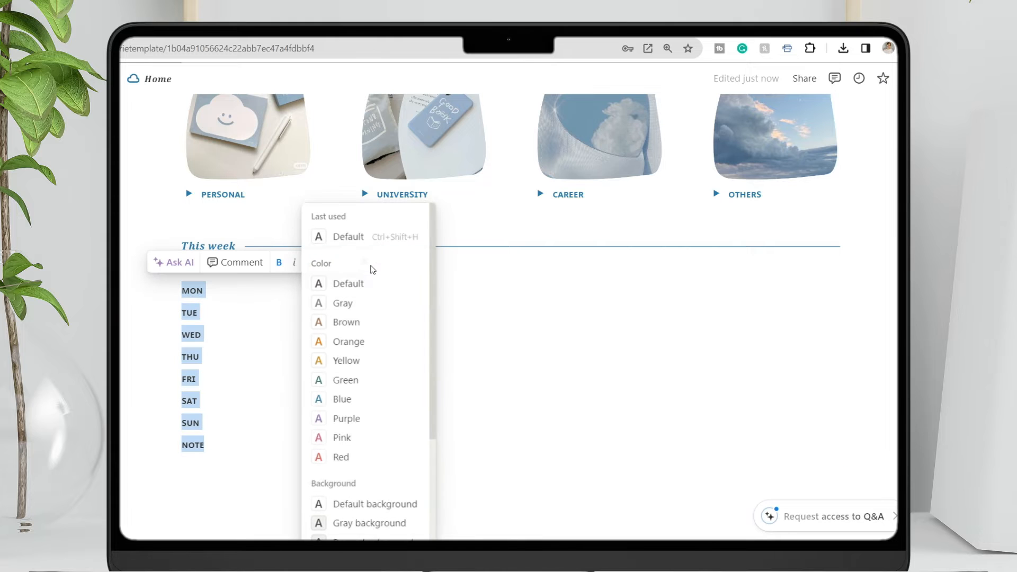
click(365, 402)
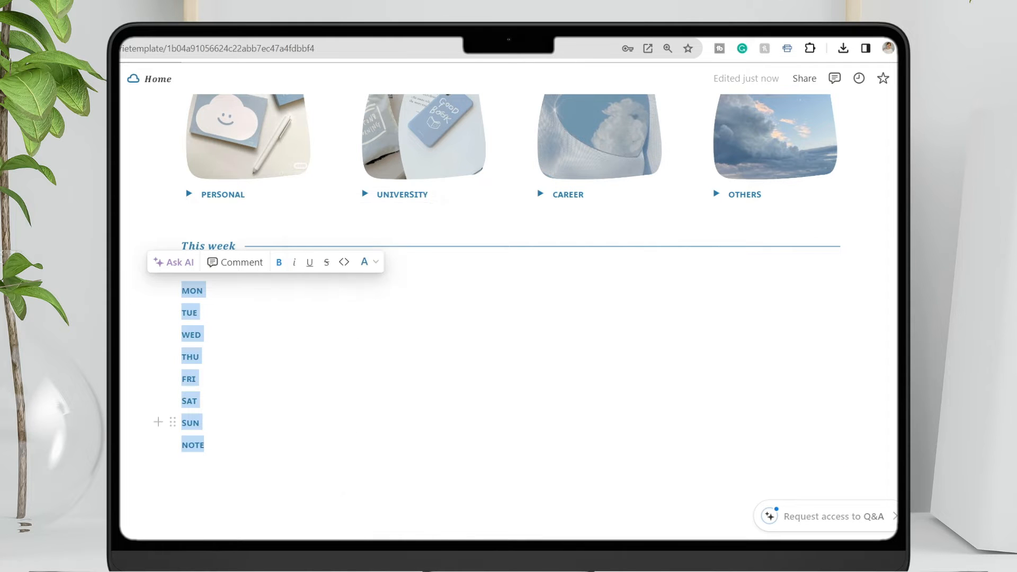
- Color the MON through NOTE lines under the "This week" heading gray
click(369, 261)
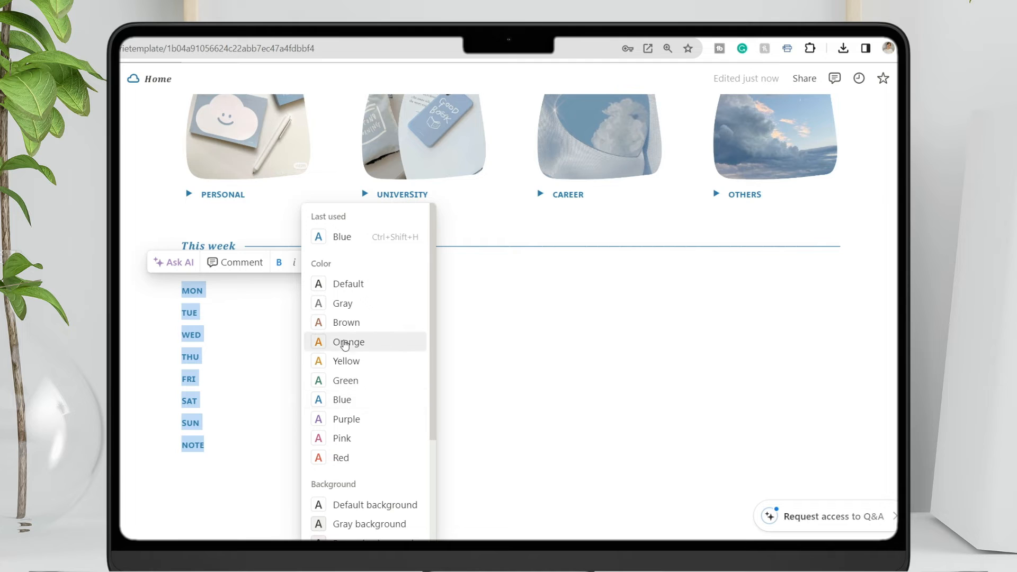
click(349, 309)
click(205, 445)
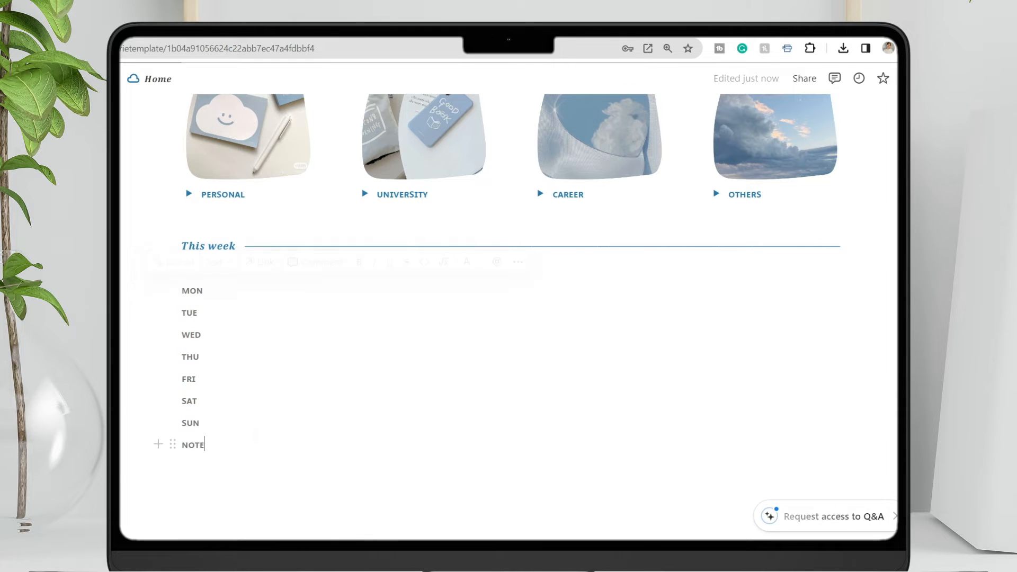
- Arrange the day lines in column rows: MON, TUE and WED; THU, FRI and SAT; SUN and NOTE
key(Return)
mouse_move(172, 334)
mouse_down()
mouse_move(878, 325)
mouse_move(853, 322)
mouse_up()
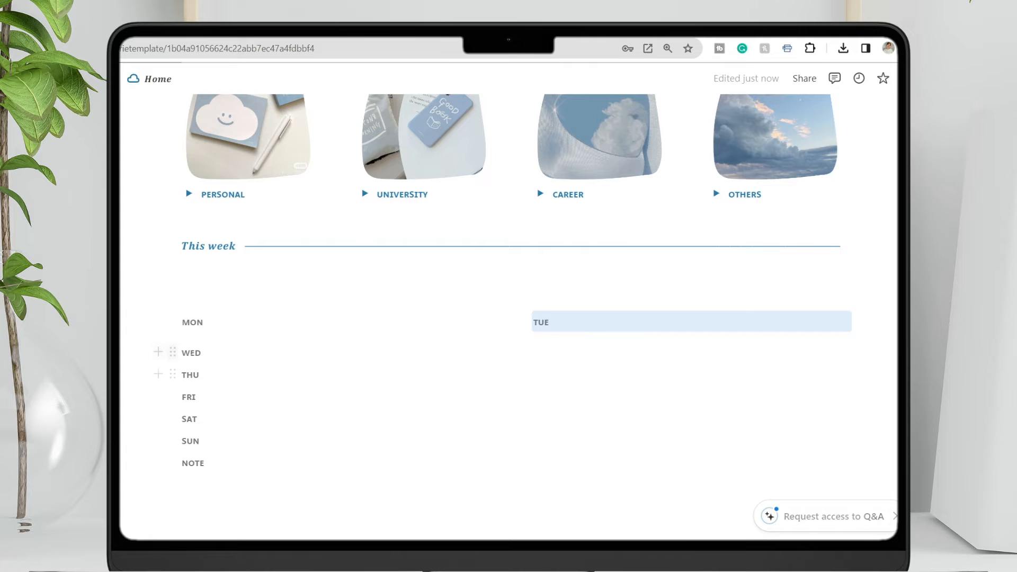
drag(175, 352, 857, 320)
click(212, 323)
drag(172, 375, 849, 367)
drag(172, 393, 855, 365)
drag(173, 414, 860, 402)
- Insert a divider below the MON, TUE and WED row and place another below the THU, FRI and SAT row
click(211, 323)
key(Return)
key(Return)
text(/divi)
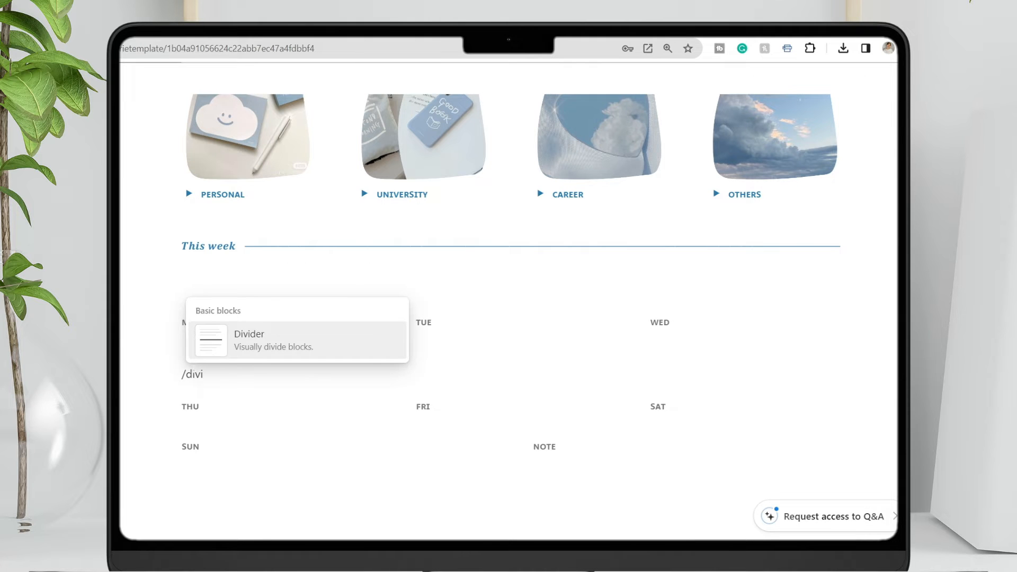
key(Return)
drag(174, 371, 189, 449)
click(193, 496)
- Add empty lines under the THU and MON labels to give the day rows writing space
click(201, 418)
key(Return)
key(Return)
scroll(201, 291, up, 1)
scroll(201, 291, down, 2)
click(249, 281)
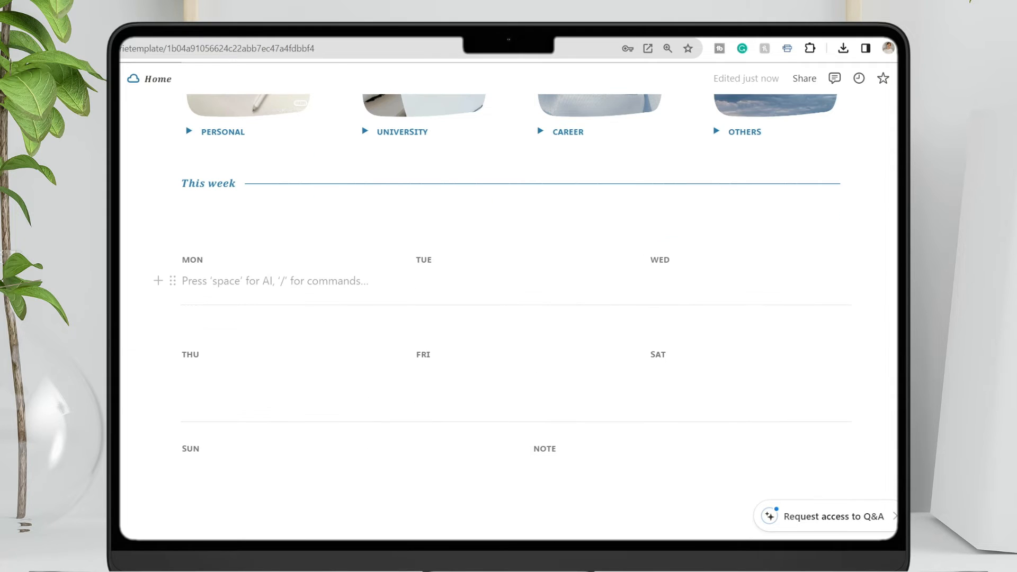
key(Return)
- Insert a to-do checkbox in the empty line directly under MON
click(249, 280)
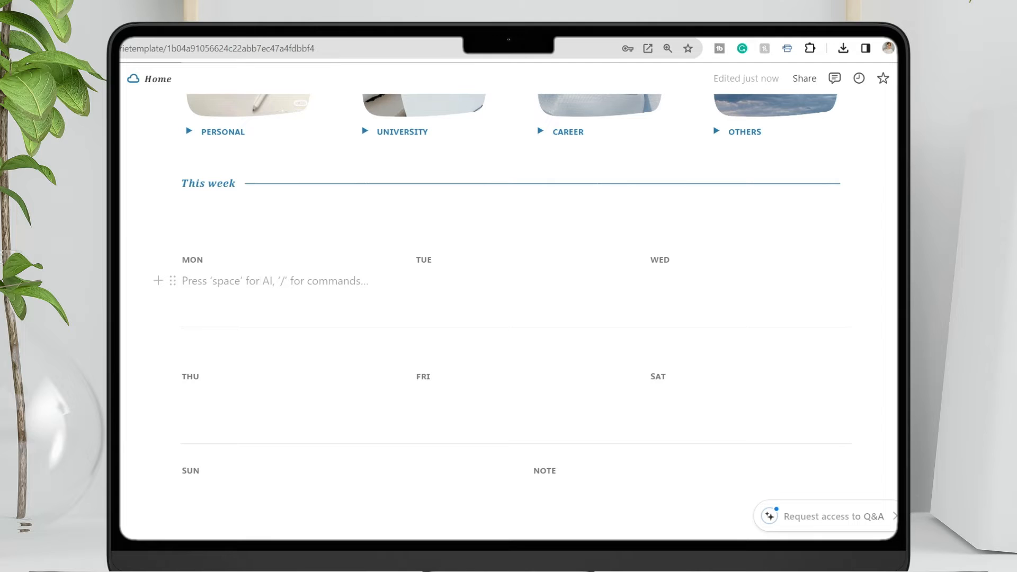
text(/to)
key(Return)
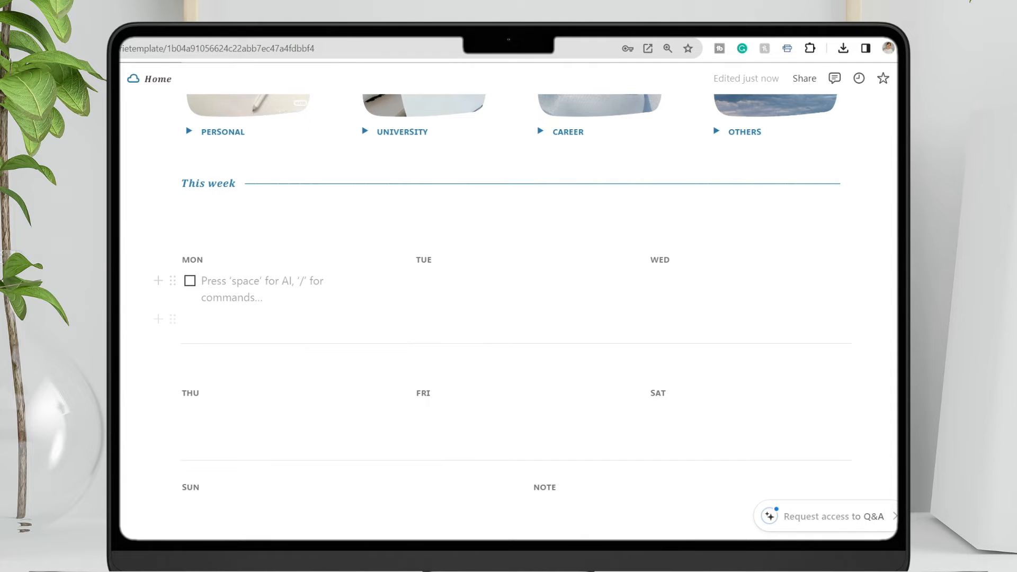
click(174, 282)
mouse_move(149, 359)
click(187, 294)
- Copy the MON to-do block and paste it under TUE, WED, THU, FRI, SAT and SUN
click(173, 282)
key(ctrl+c)
click(476, 281)
key(ctrl+v)
click(704, 281)
key(ctrl+v)
click(227, 397)
key(ctrl+v)
click(476, 375)
key(ctrl+v)
click(704, 375)
key(ctrl+v)
click(228, 477)
key(ctrl+v)
- Move the pasted SUN to-do into the column directly under the SUN label
click(199, 448)
key(Return)
key(BackSpace)
drag(173, 478, 180, 461)
click(227, 500)
scroll(228, 500, down, 1)
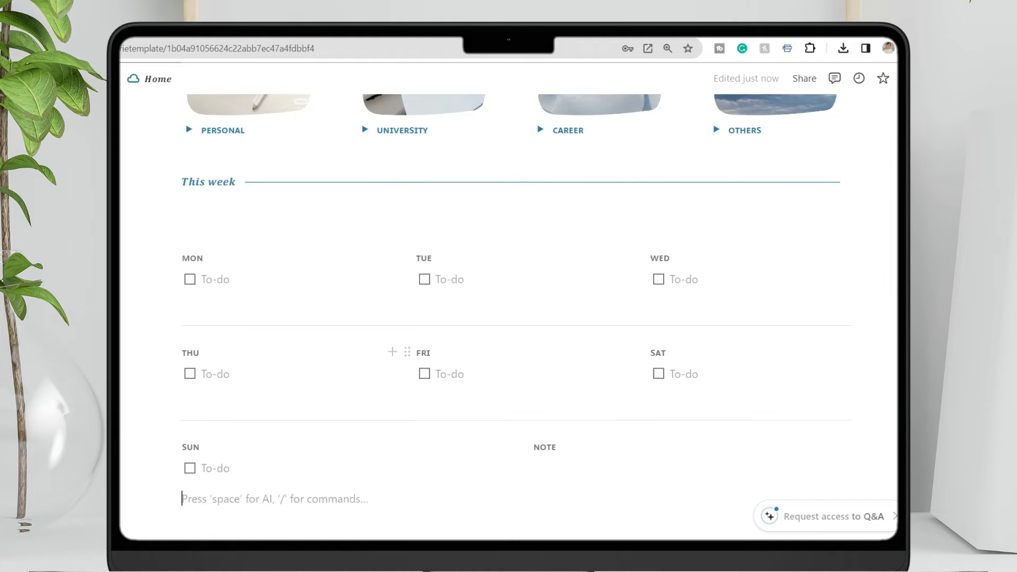
- Remove the empty lines between the "This week" heading and the MON row
scroll(476, 290, up, 2)
click(477, 290)
key(BackSpace)
key(BackSpace)
- Append "- #" to the MON label as a date placeholder
click(222, 278)
key(shift+Return)
key(BackSpace)
text(- 01)
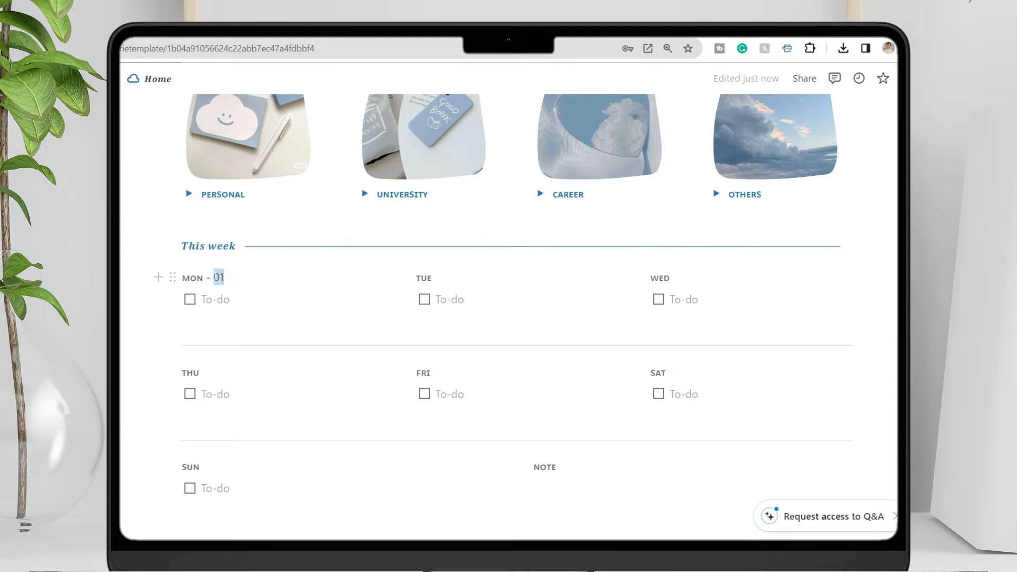
key(BackSpace)
text(#)
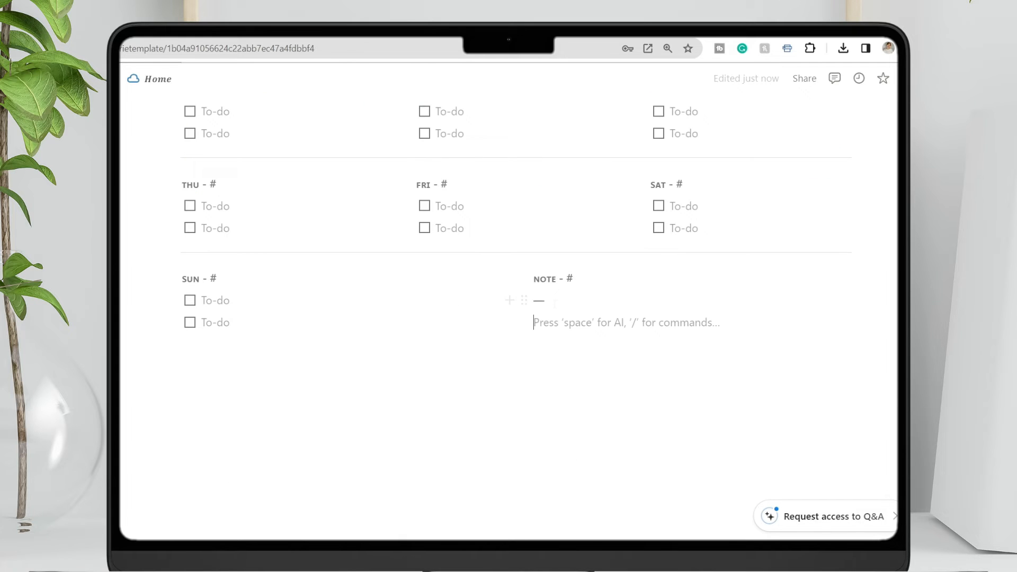
- Add two more em-dash lines under the NOTE label
text(--)
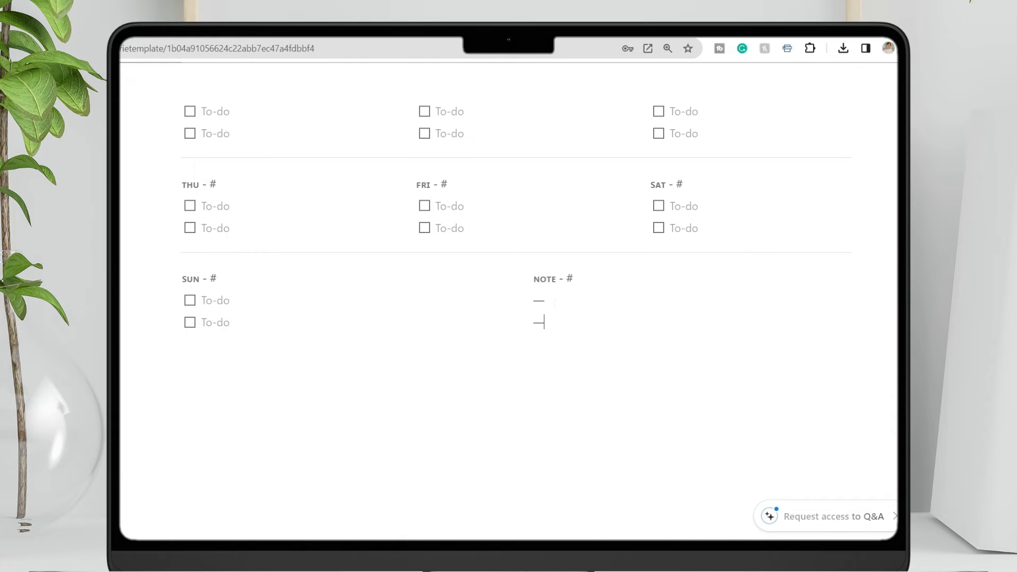
key(Return)
text(--)
scroll(509, 318, down, 2)
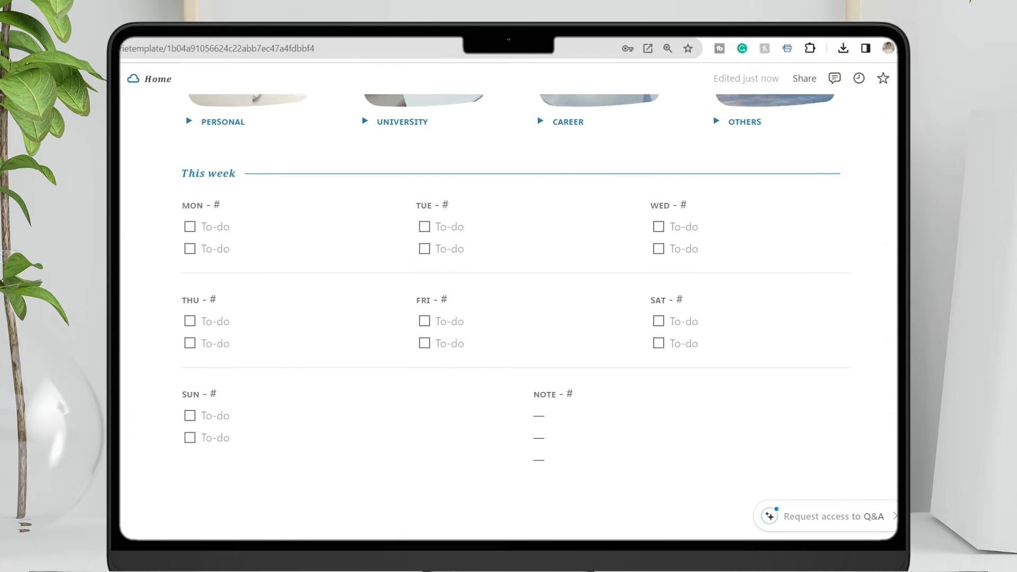
- Copy the line beside the "This week" heading and paste it into the empty block below the SUN and NOTE row
drag(242, 164, 840, 165)
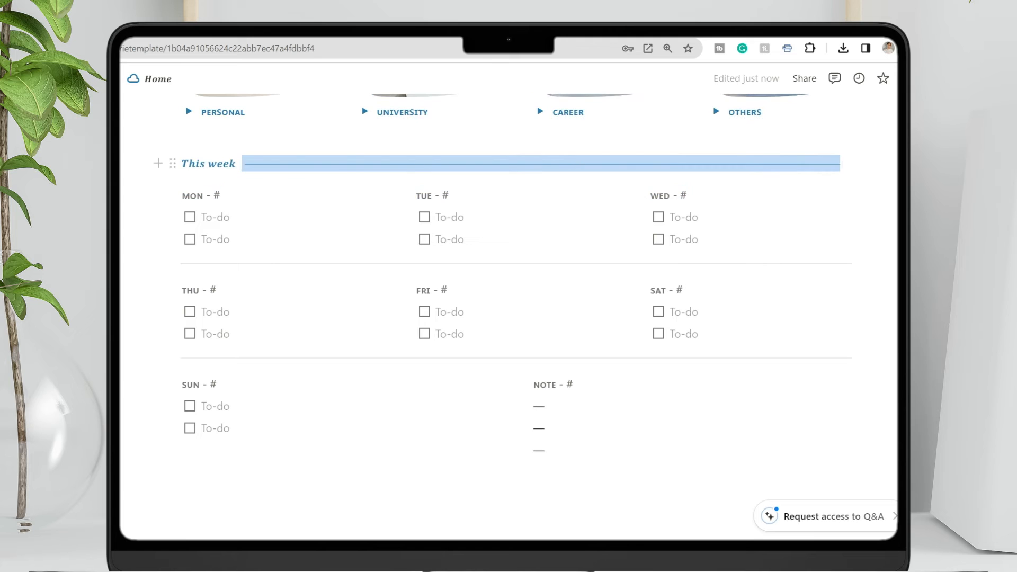
click(183, 292)
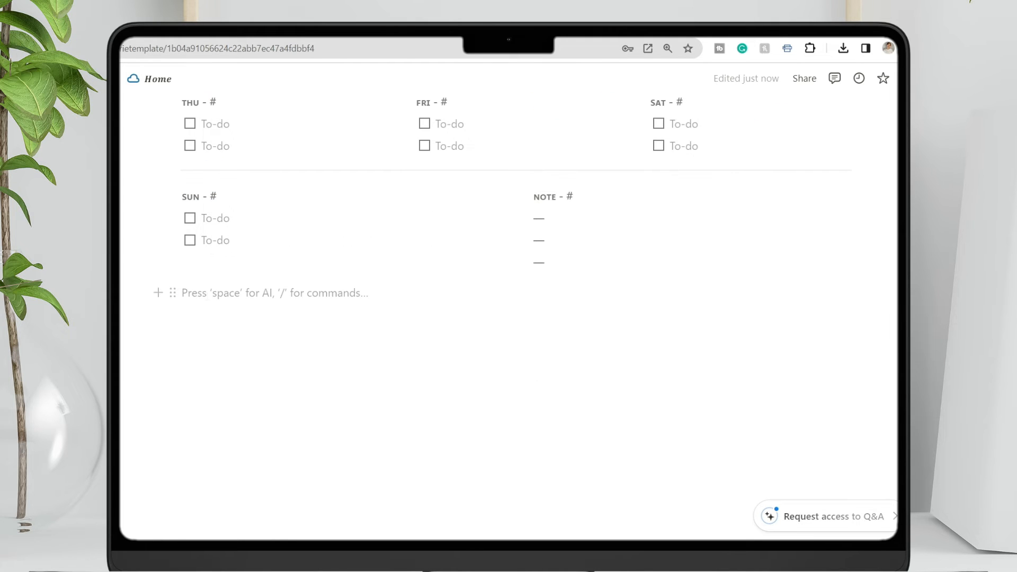
key(ctrl+v)
click(185, 292)
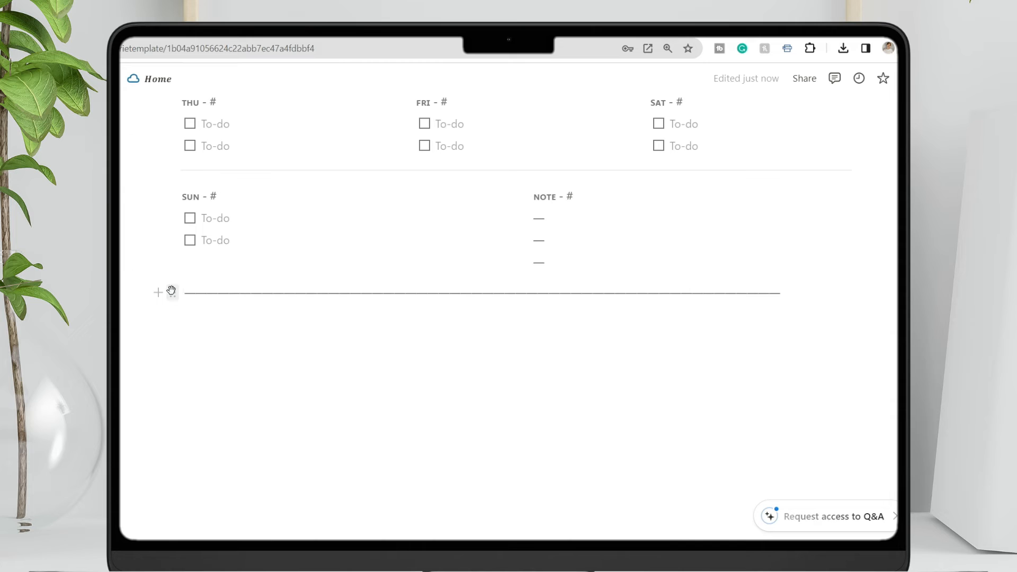
- Color the pasted line and the "Class Schedule" heading beneath it blue
click(171, 299)
mouse_move(140, 385)
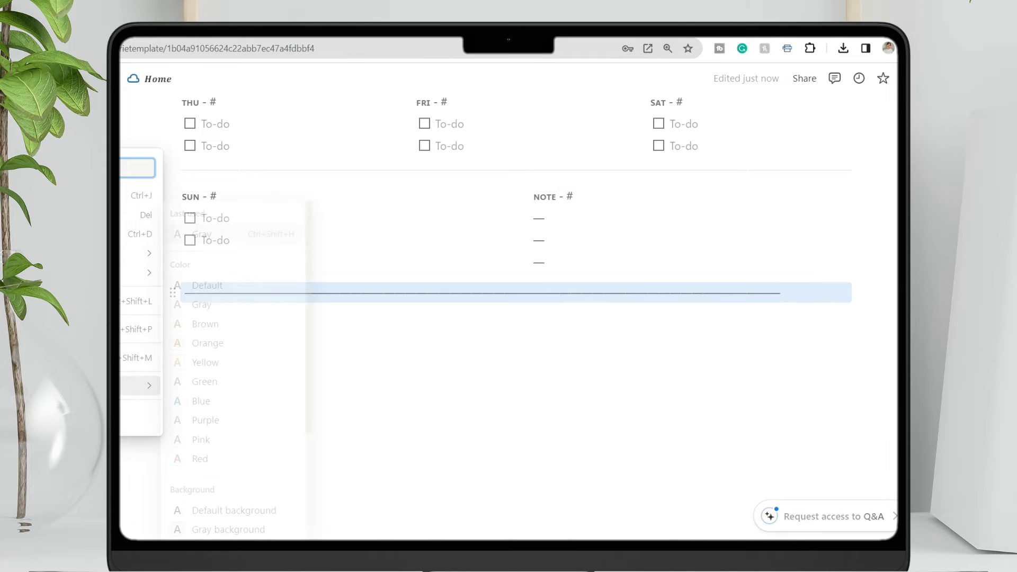
click(192, 397)
click(193, 391)
click(195, 292)
scroll(508, 291, up, 2)
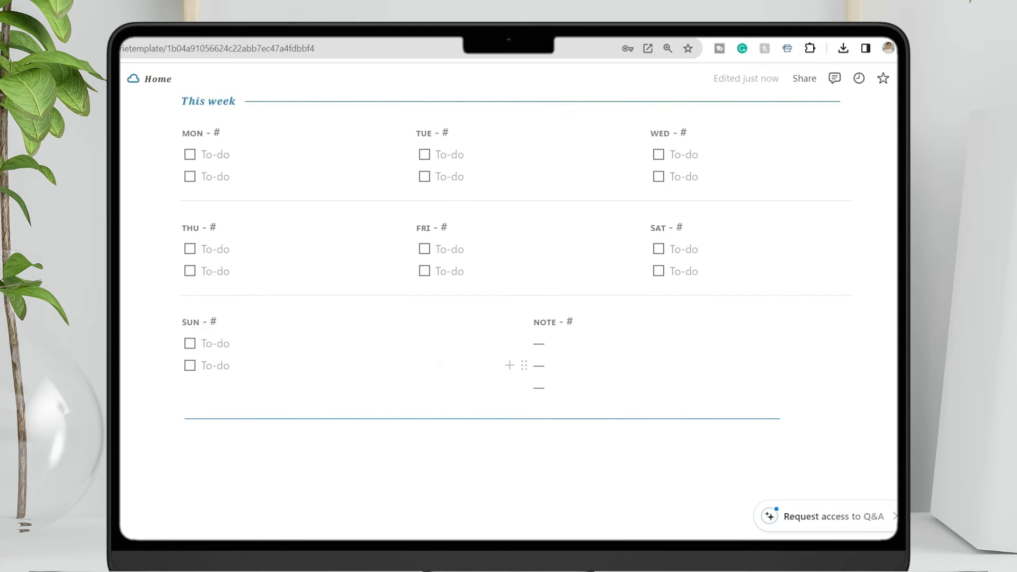
scroll(509, 292, up, 1)
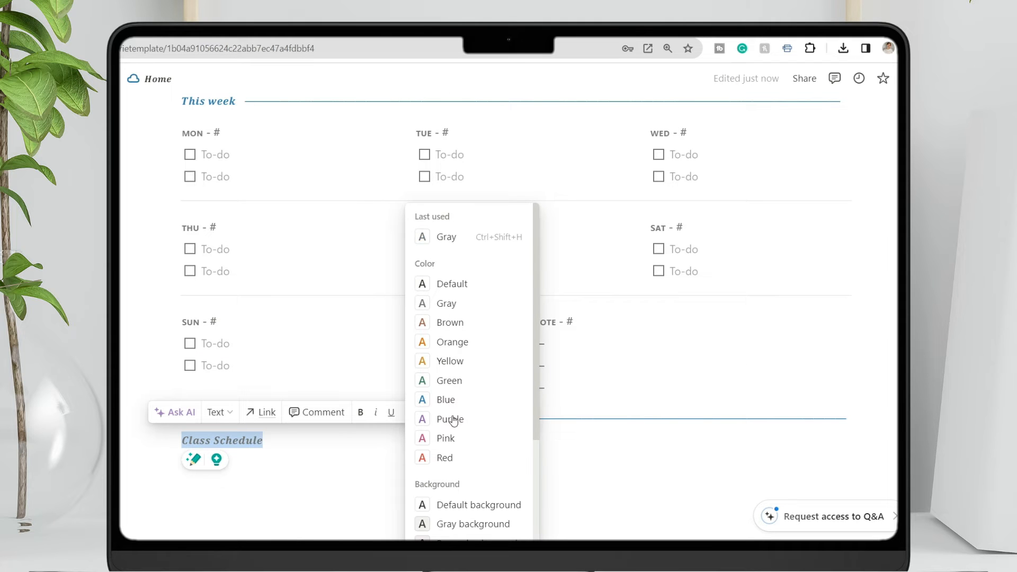
click(447, 399)
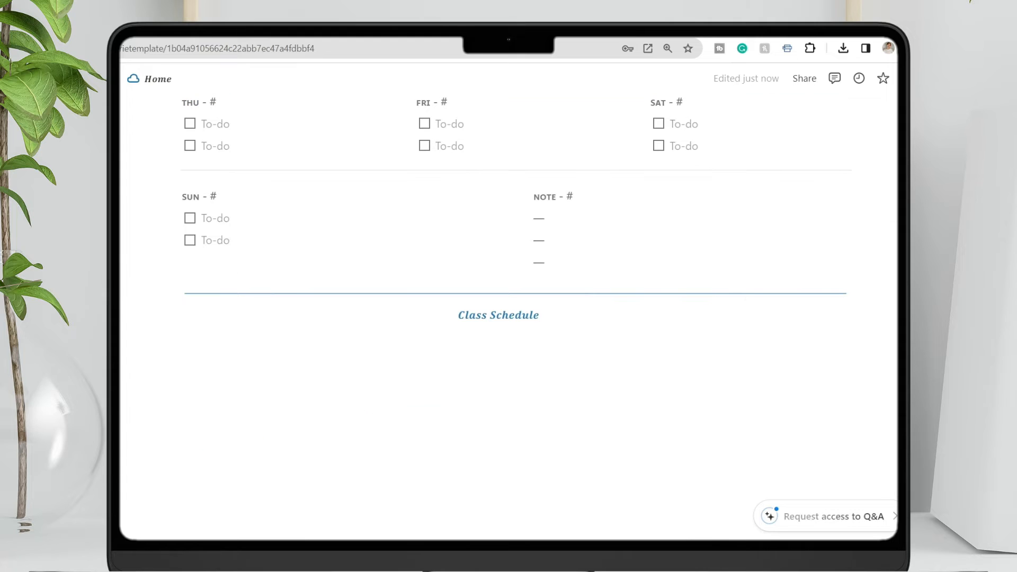
- Insert a simple table in the empty block below the "Class Schedule" heading
click(486, 385)
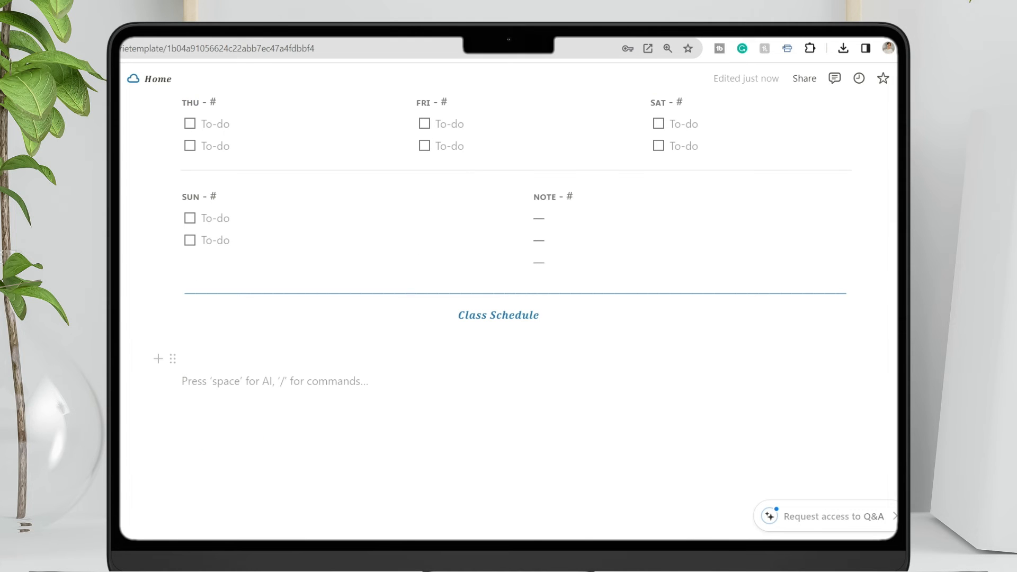
text(/TAB)
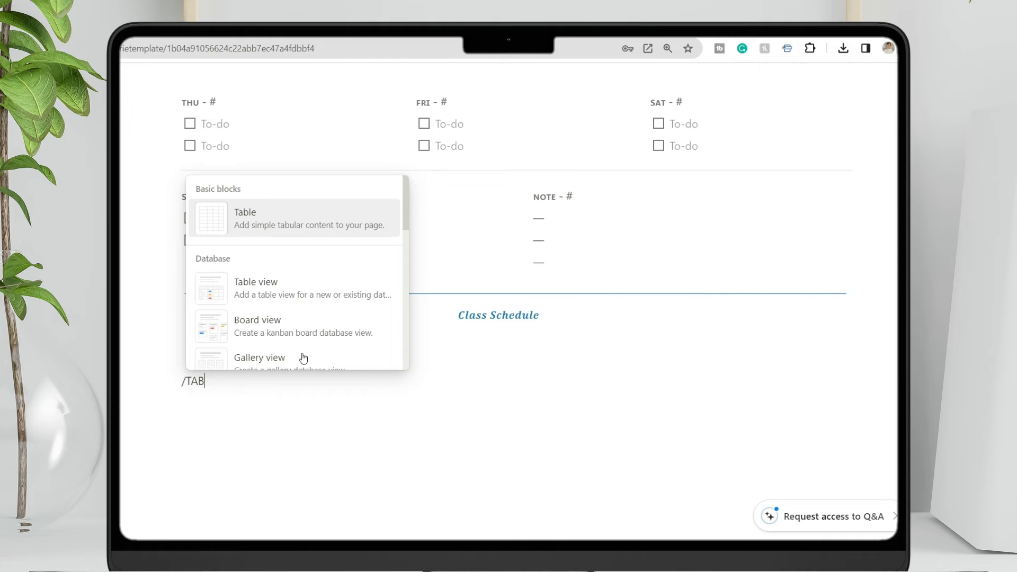
key(Return)
- Fill the table's first row with TIME, Mon, Tue, Wed and Thu, adding columns as needed
text(TIME)
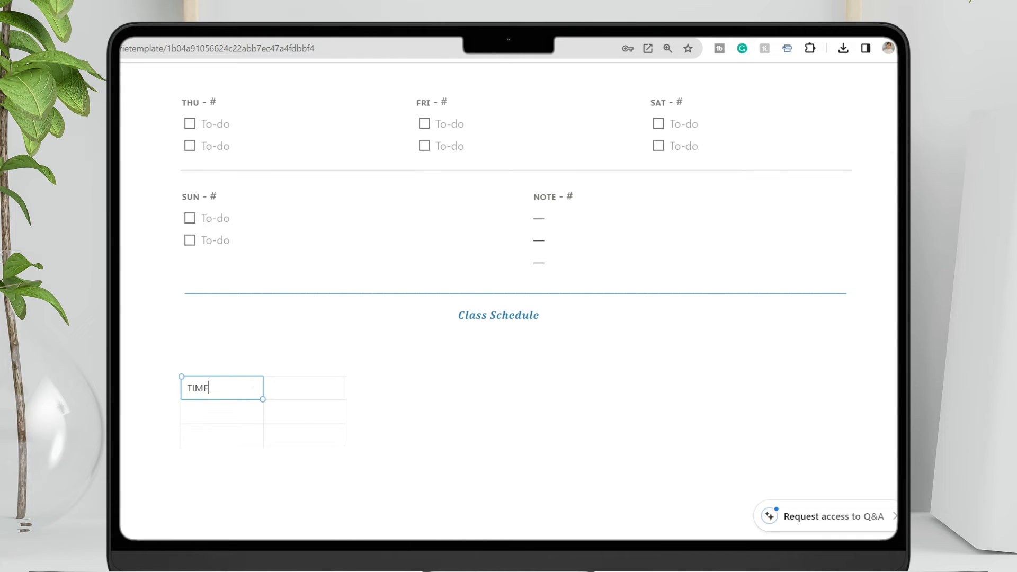
key(Tab)
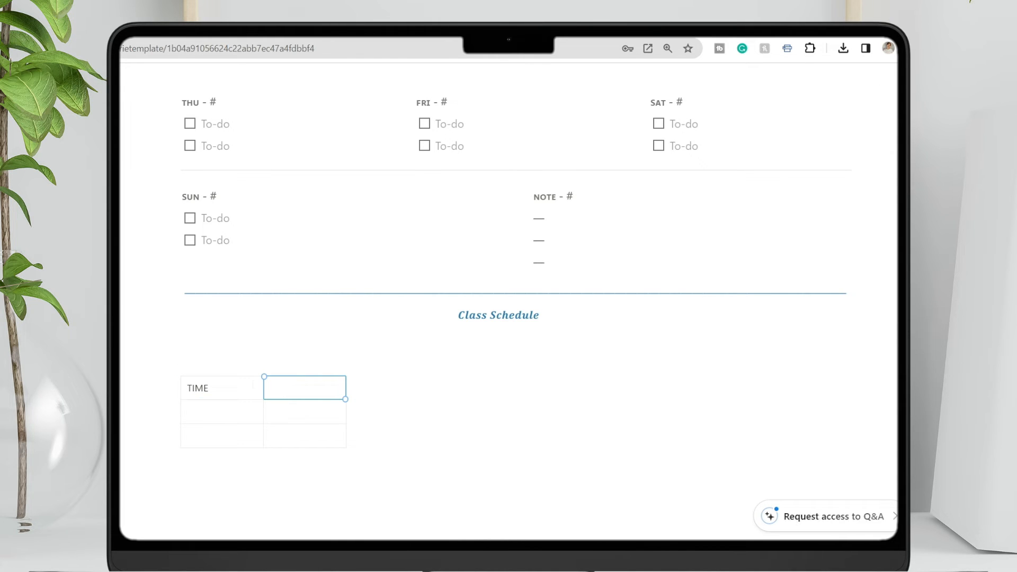
text(n)
key(Tab)
click(353, 412)
click(387, 389)
text(TueWed)
click(519, 412)
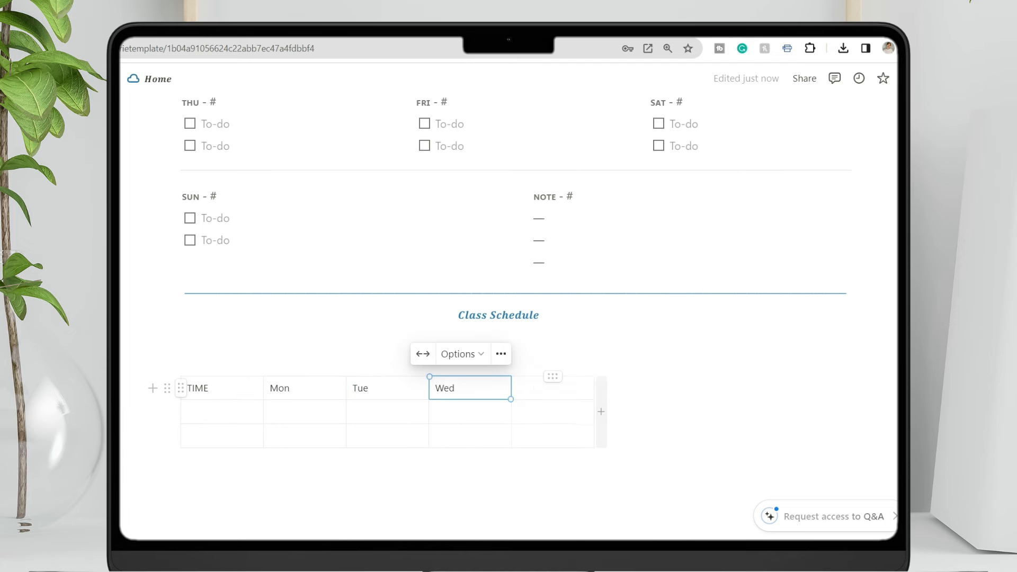
text(Thu)
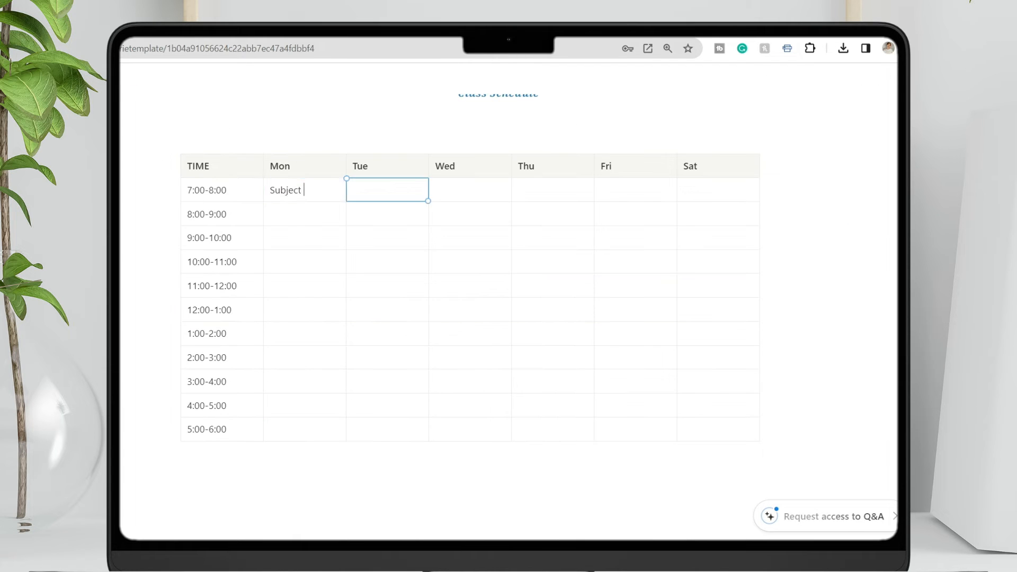
- Complete the Monday 7:00-8:00 cell as "Subject — Room — Prof" and select its text
text(— Room -)
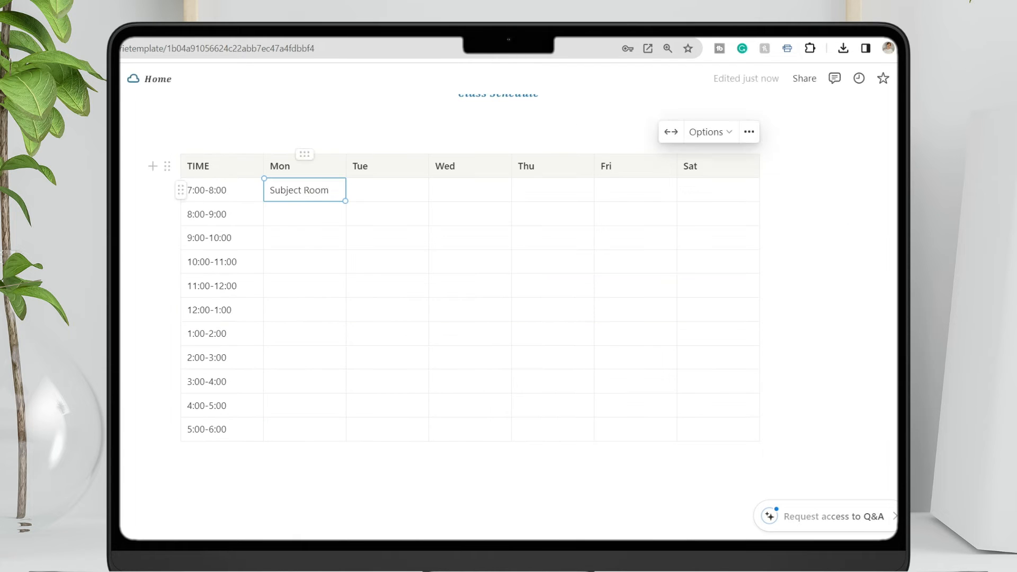
text(- Prof)
key(ctrl+a)
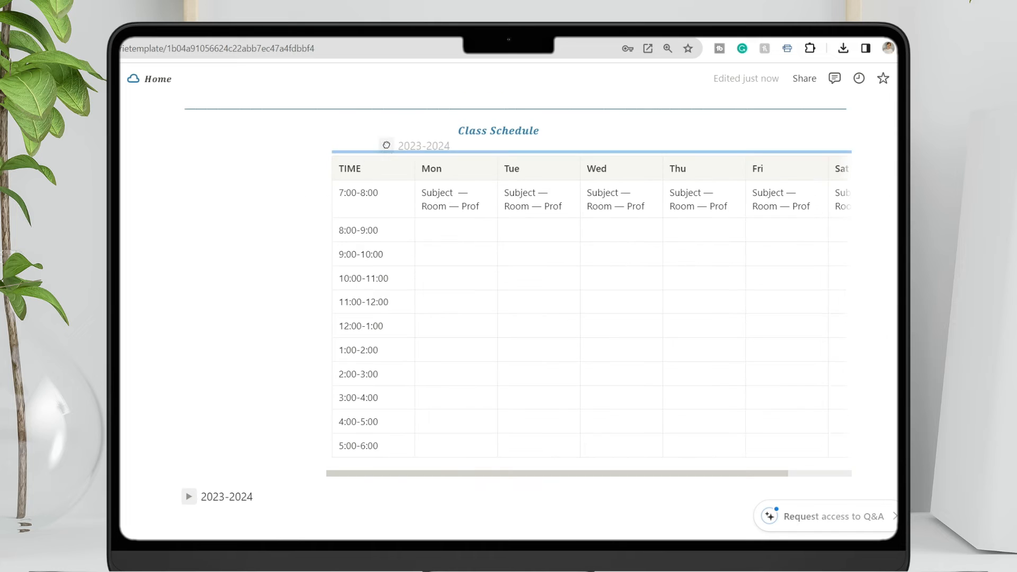
- Move the 2023-2024 toggle above the schedule table, expand it, and nest the table inside
drag(386, 145, 370, 151)
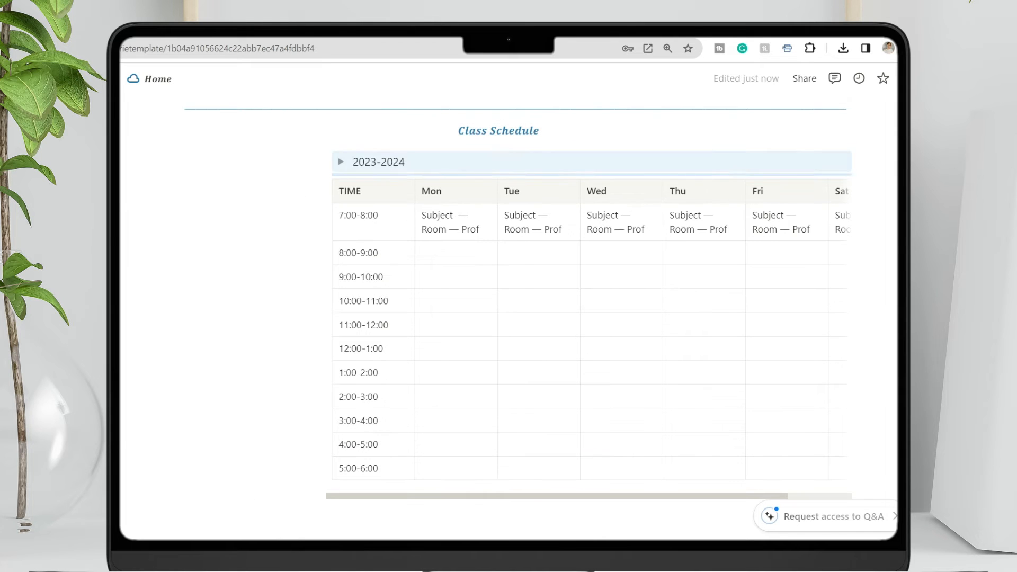
click(341, 162)
drag(318, 213, 364, 182)
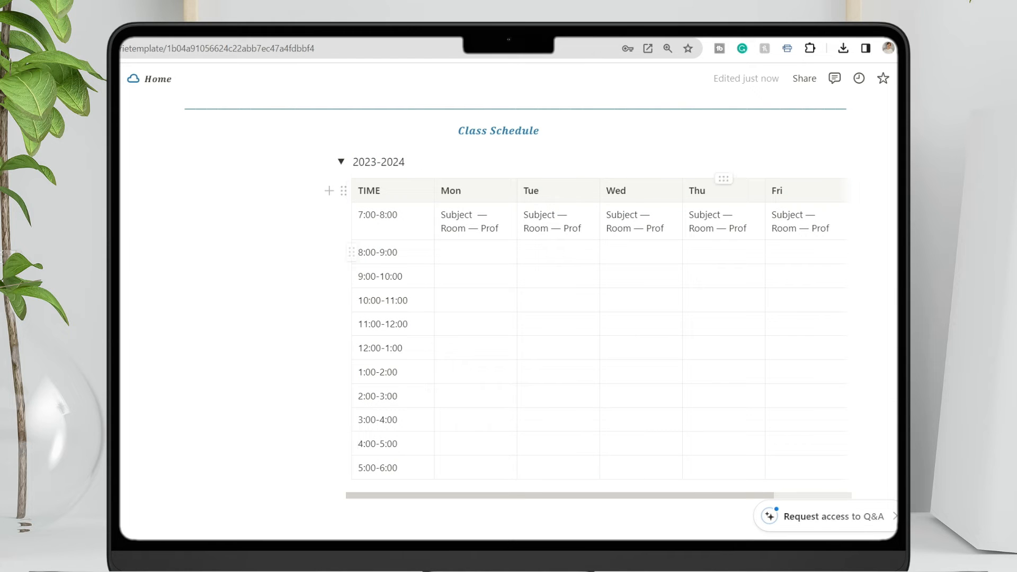
- Narrow the table's Mon column and start editing its 7:00-8:00 entry after "Subject"
drag(517, 225, 502, 225)
click(478, 215)
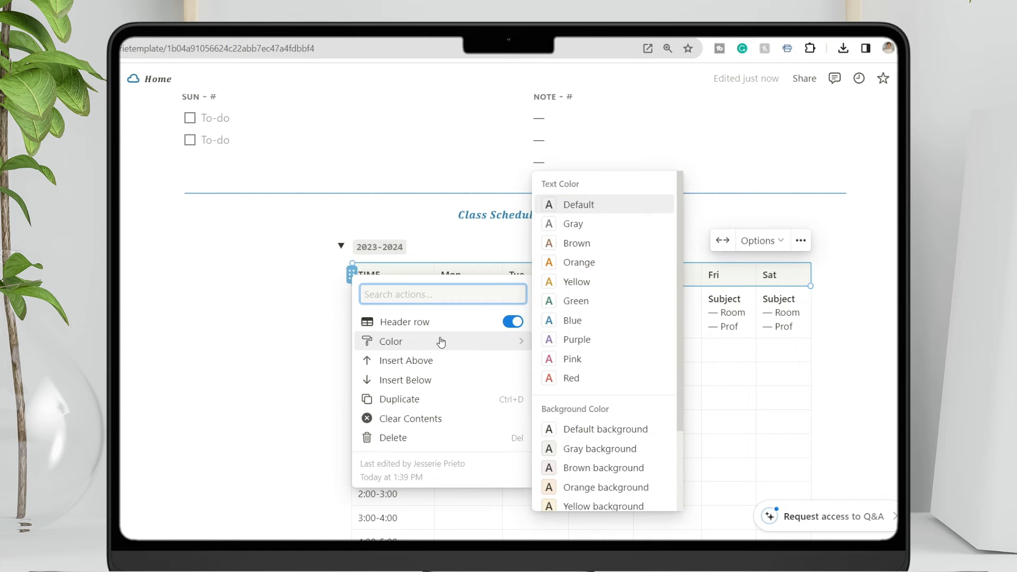
- Color the text of the schedule table's header row blue
click(571, 321)
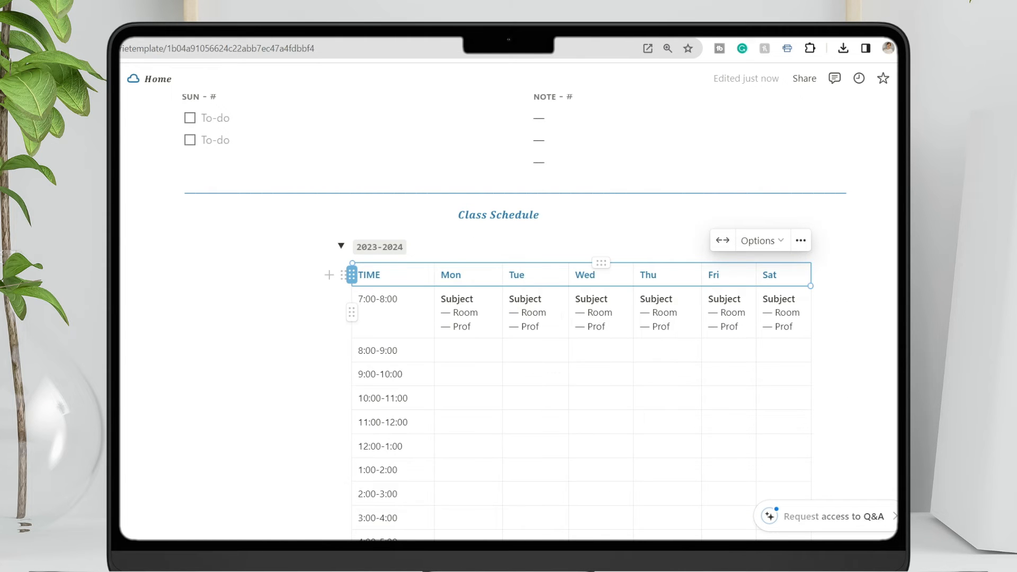
click(472, 242)
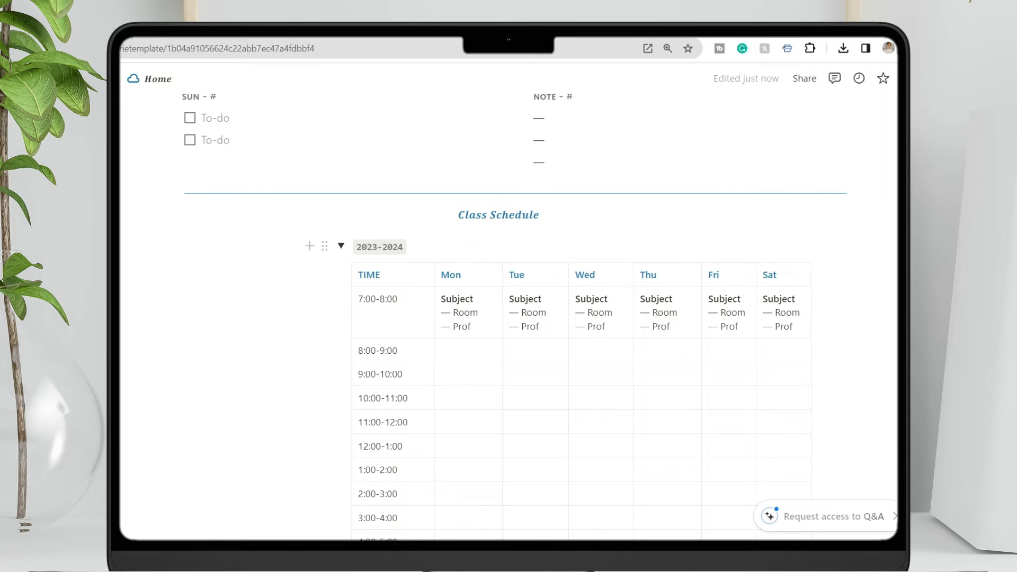
click(530, 246)
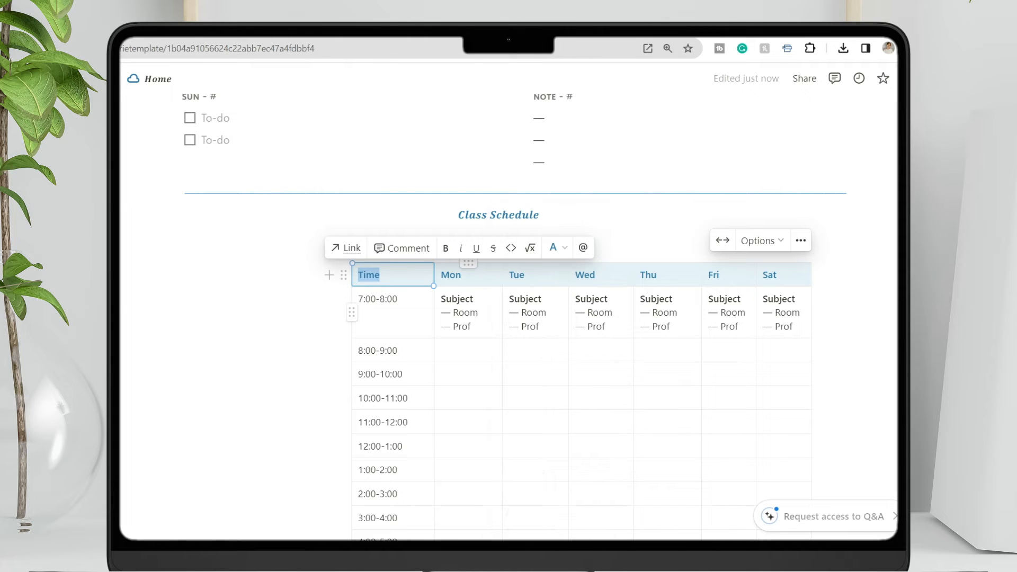
- Insert an image block in the empty column beside the 2023-2024 toggle and upload the "Be mindful" quote picture
click(289, 248)
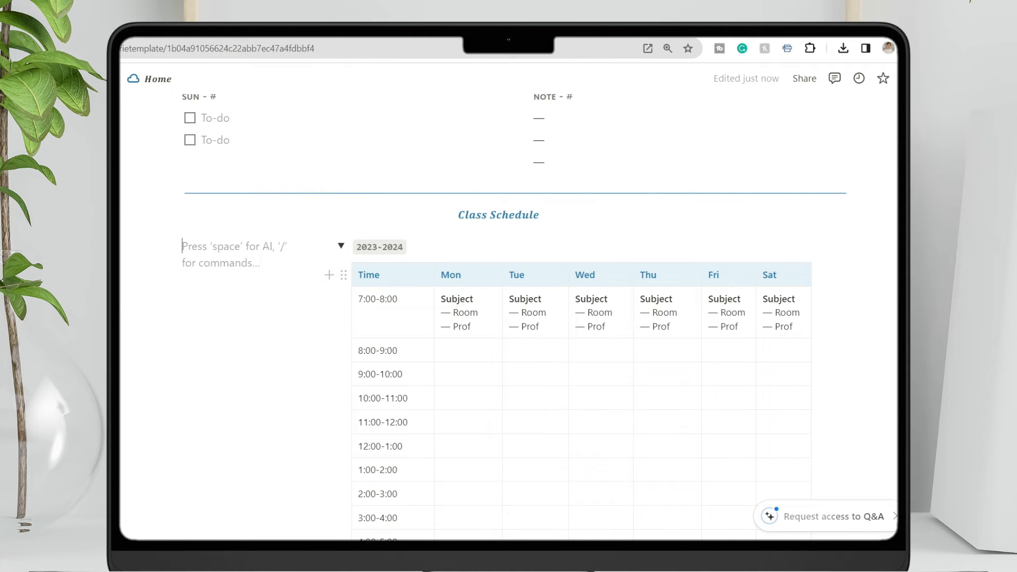
text(/imag)
key(Return)
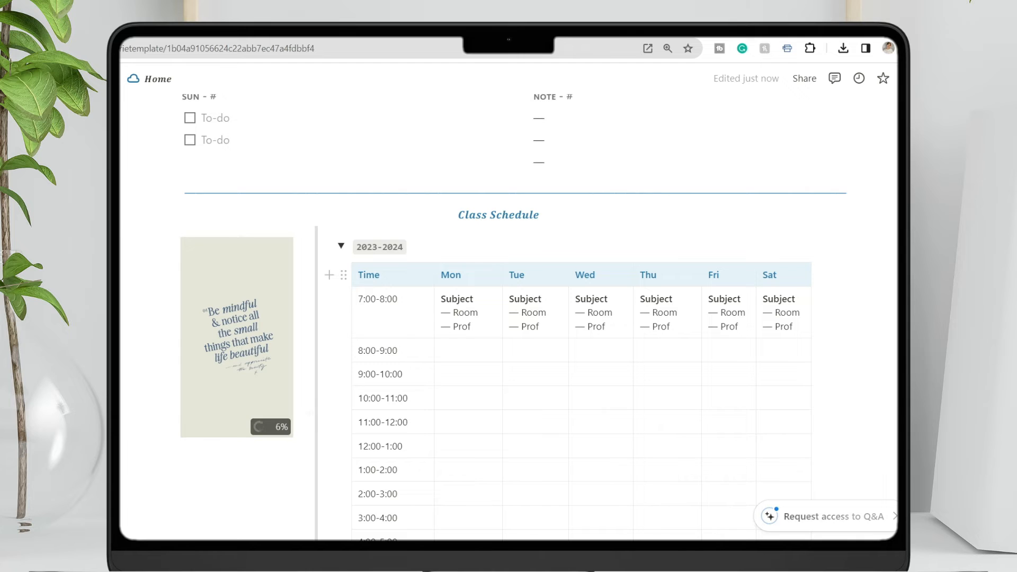
- Retitle the 2023-2024 toggle as "Class Schedule", matching the blue italic style of the section heading
scroll(371, 418, down, 3)
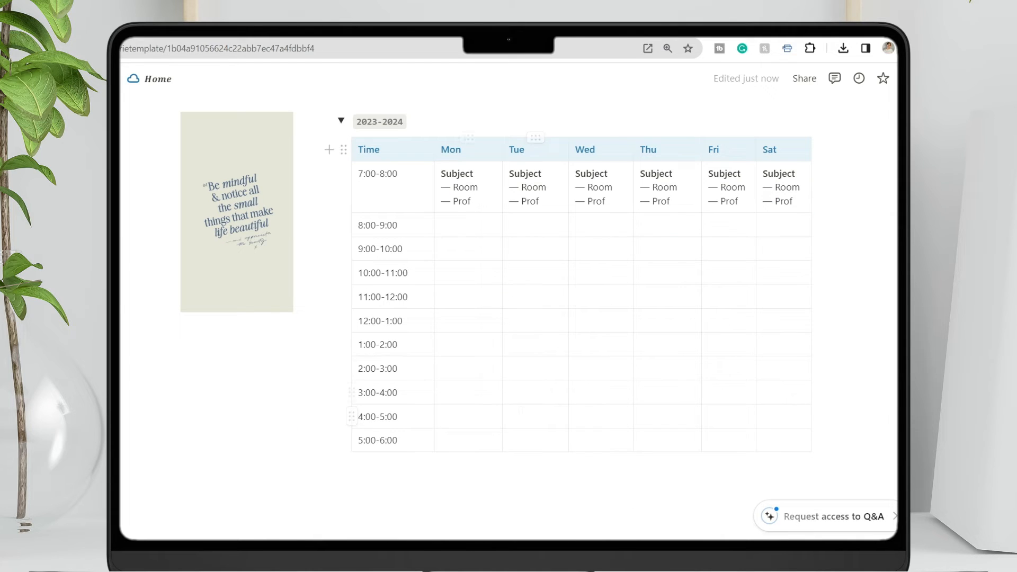
scroll(339, 335, up, 2)
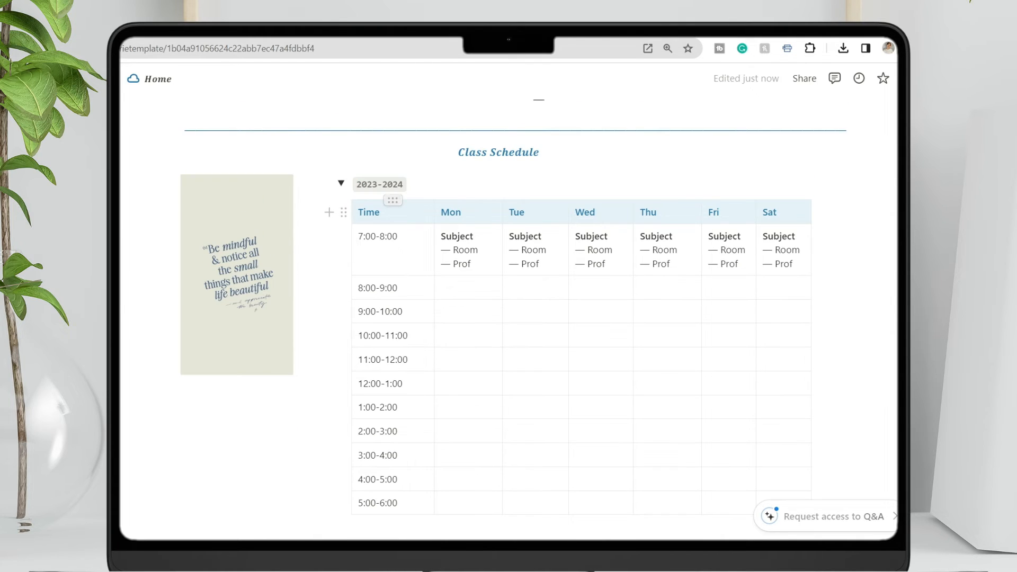
drag(403, 183, 356, 183)
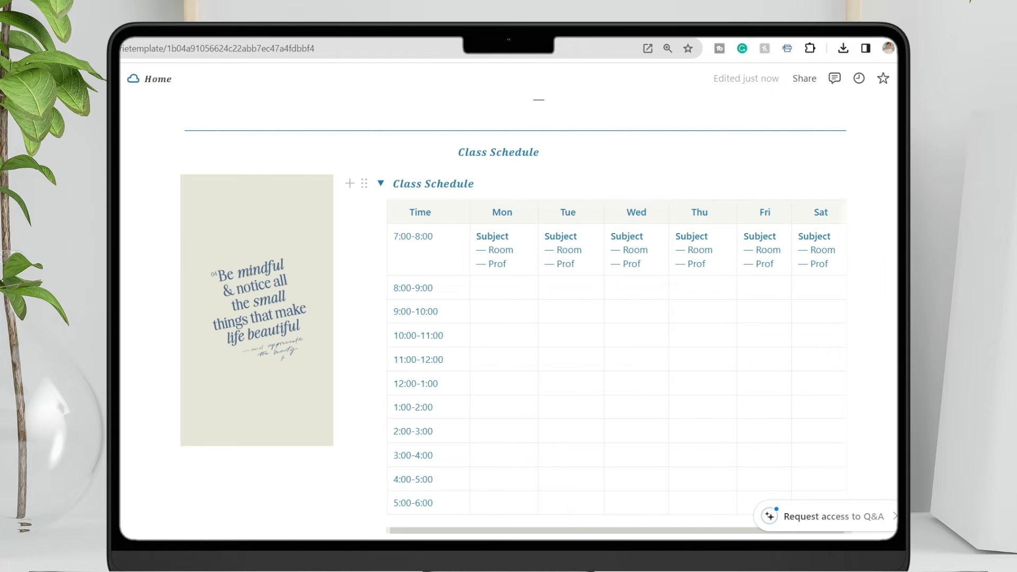
- Delete the separate Class Schedule heading and its empty block above the columns, and test collapsing and expanding the toggle
drag(455, 152, 529, 152)
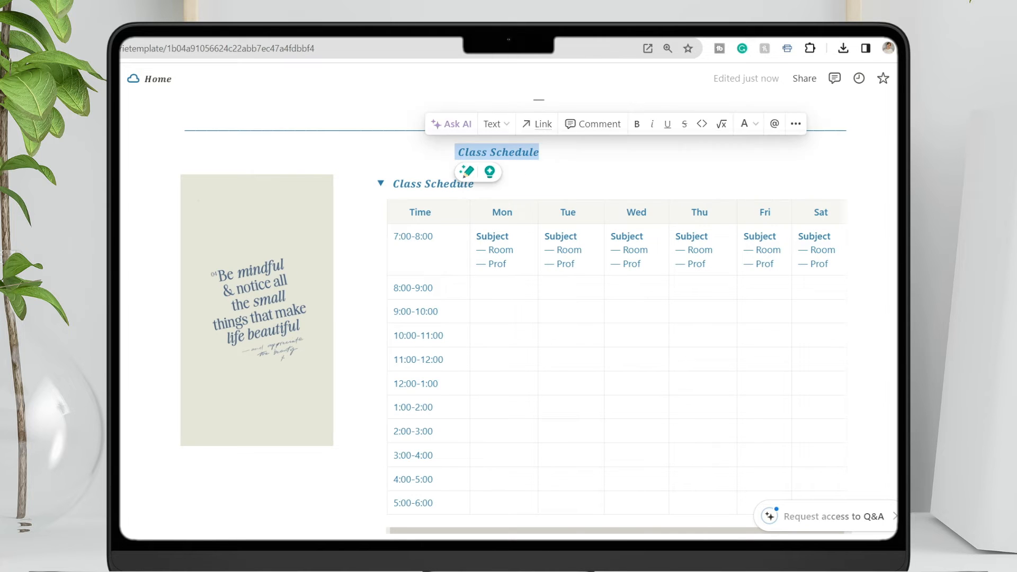
key(BackSpace)
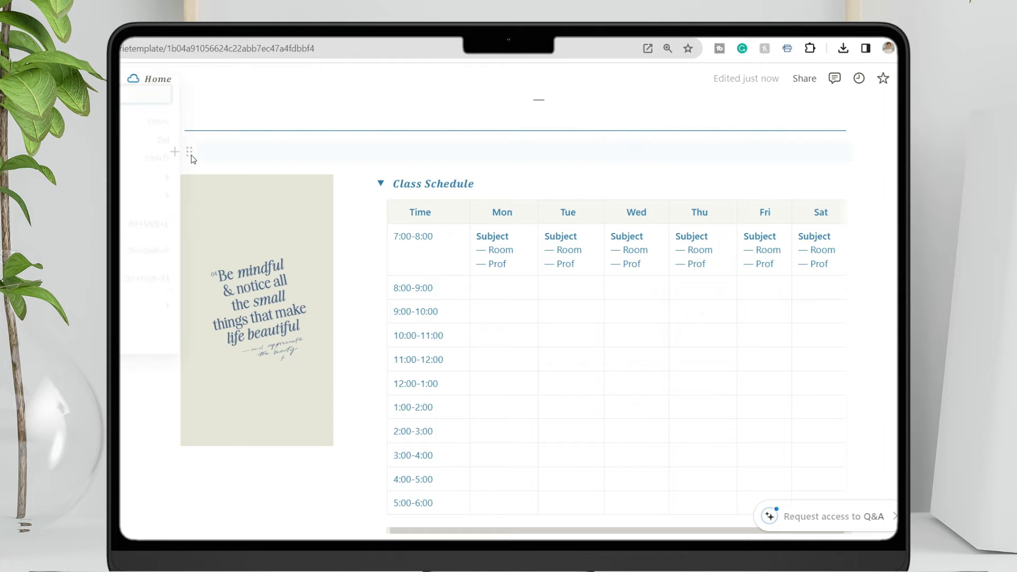
click(189, 152)
key(Delete)
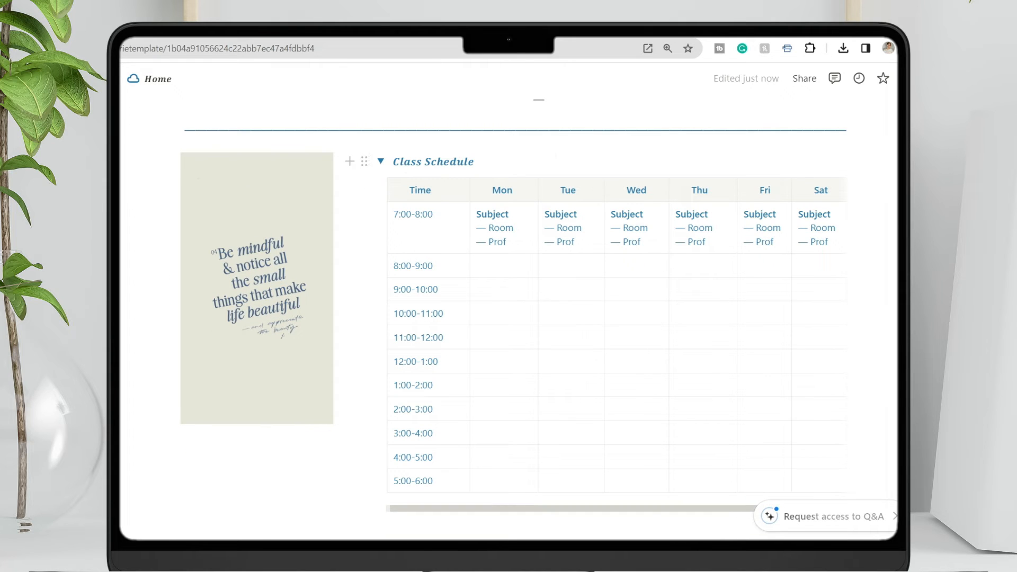
click(380, 161)
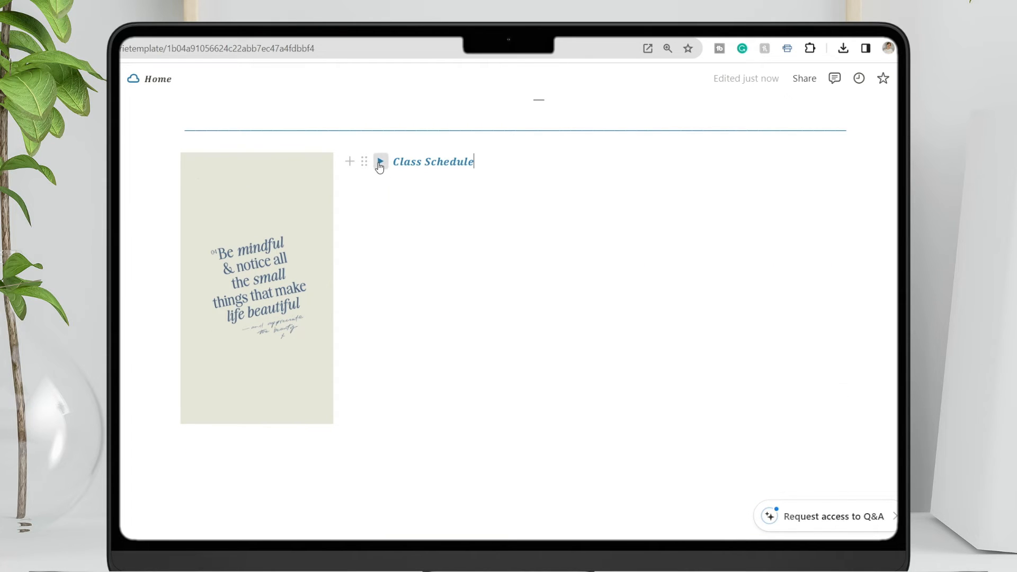
click(380, 161)
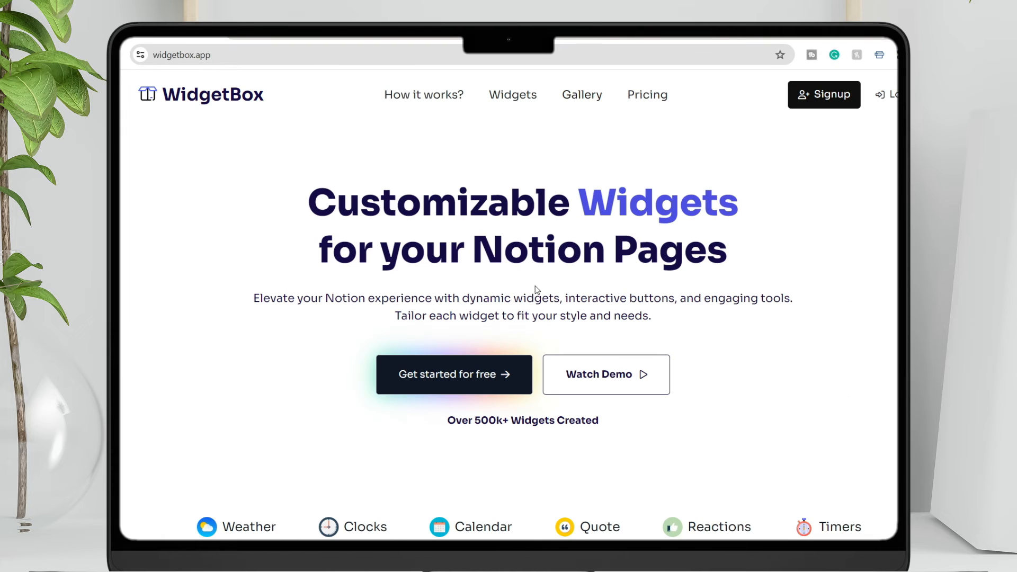
- Switch to the WidgetBox site, browse its available widgets, and create a Simple calendar widget
scroll(688, 357, down, 8)
scroll(690, 357, up, 8)
scroll(508, 305, down, 12)
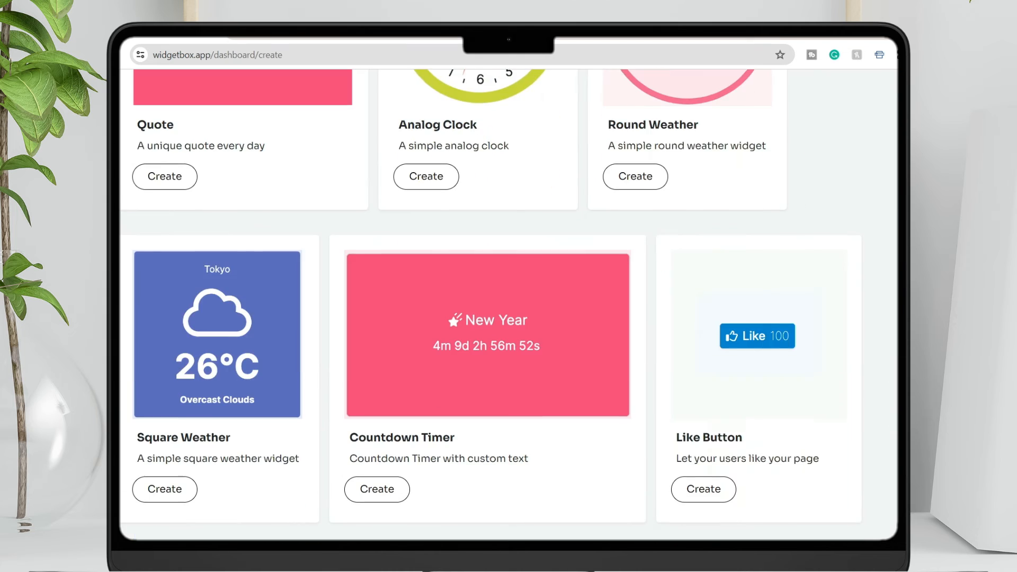
scroll(529, 393, down, 3)
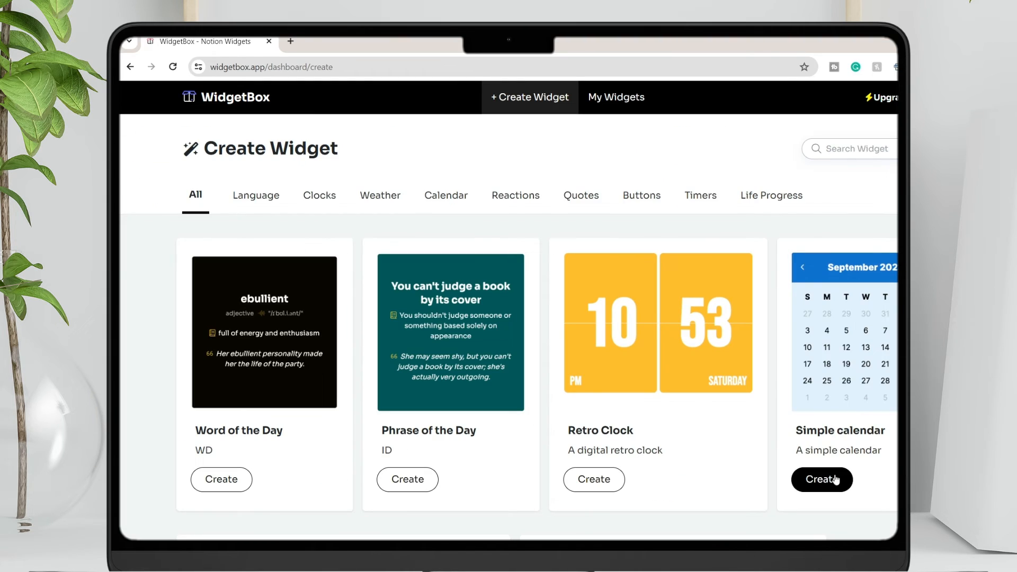
click(835, 479)
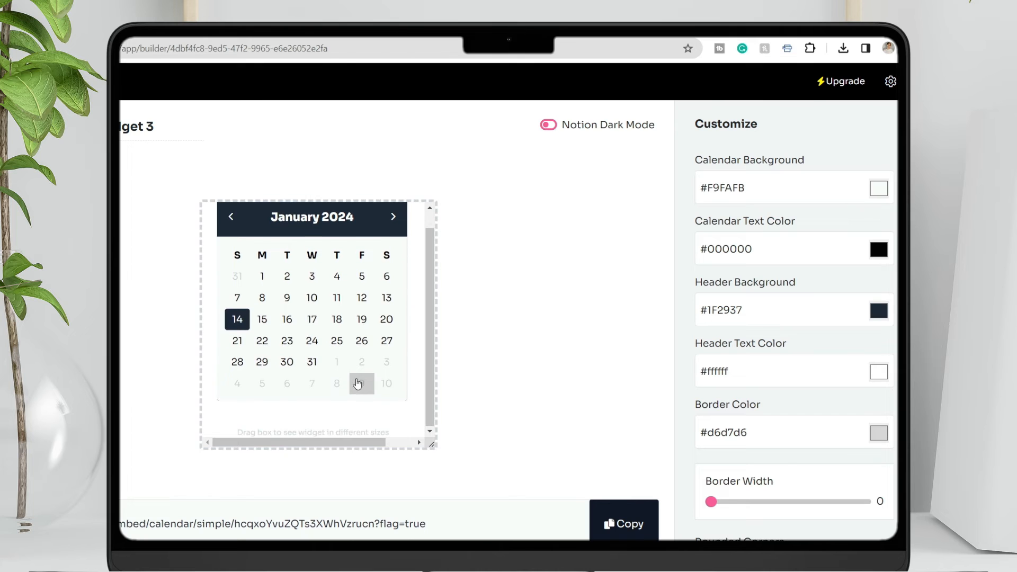
- Set the calendar widget's text color to #8abfcc and its header background to #94abd1
scroll(359, 383, up, 1)
click(881, 250)
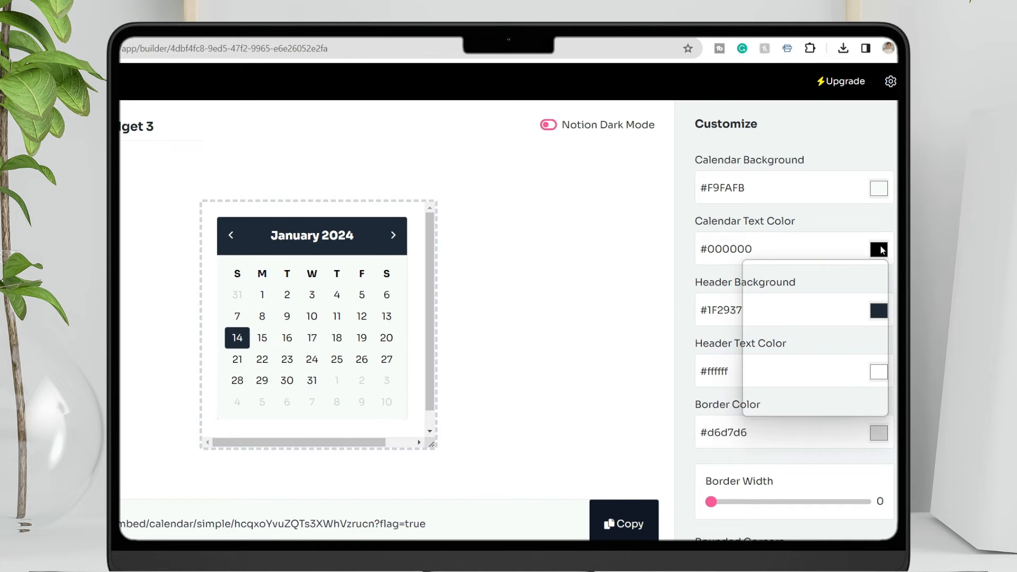
click(835, 360)
click(768, 269)
drag(797, 285, 844, 282)
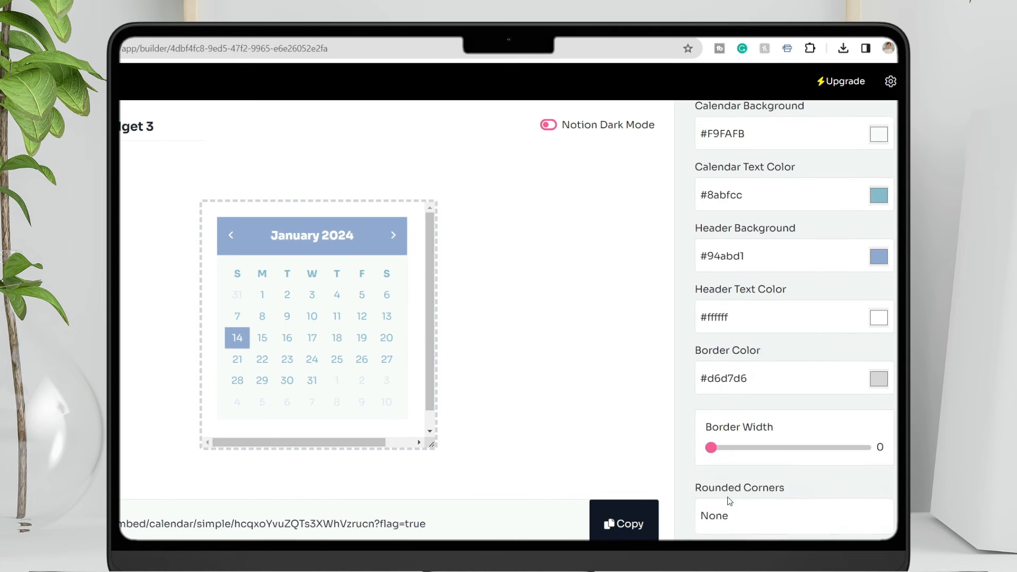
- Give the calendar widget rounded corners and change its text color to #7699c6
scroll(854, 227, up, 2)
click(857, 249)
mouse_move(785, 291)
mouse_down()
mouse_move(800, 290)
mouse_move(789, 284)
mouse_up()
drag(838, 360, 830, 361)
drag(798, 280, 801, 279)
click(562, 412)
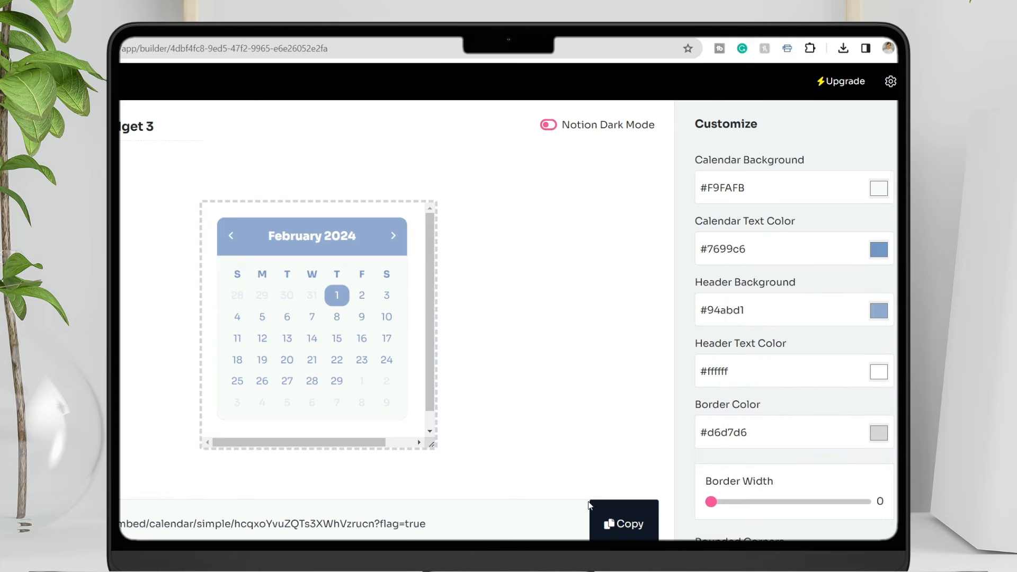
- Copy the calendar widget's link and embed it in the Notion Home page below the "Be mindful" picture
click(623, 534)
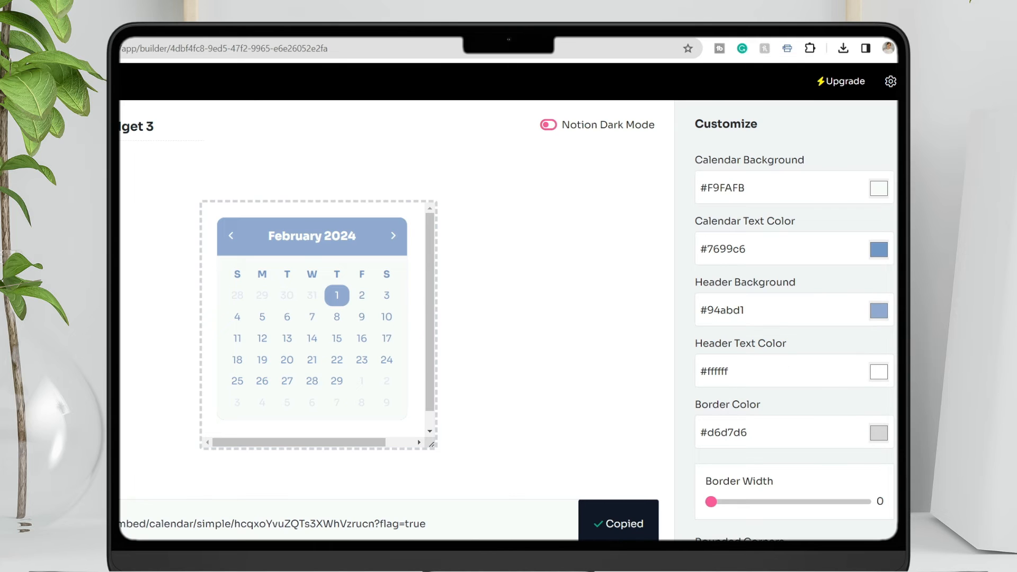
click(234, 457)
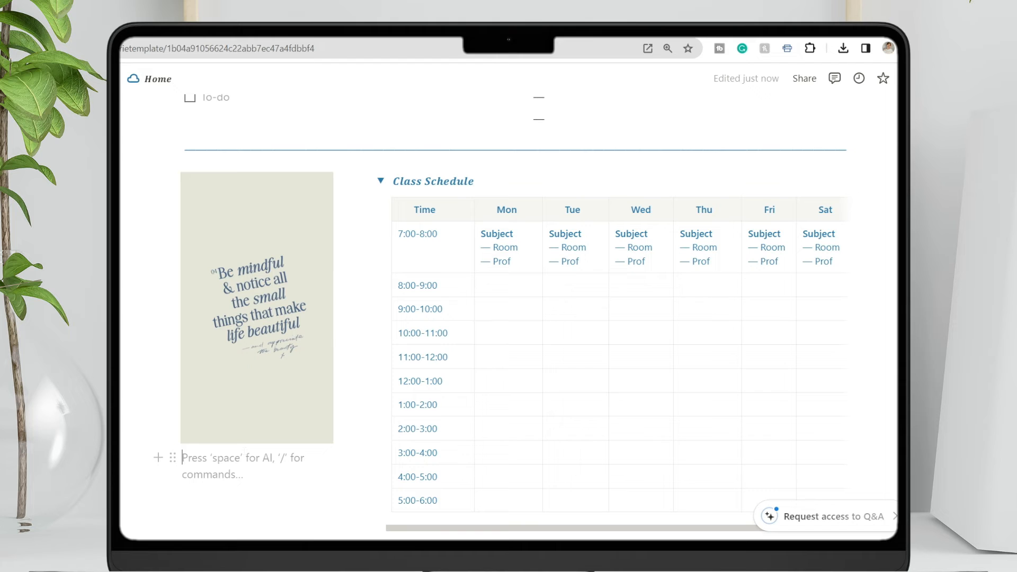
key(ctrl+v)
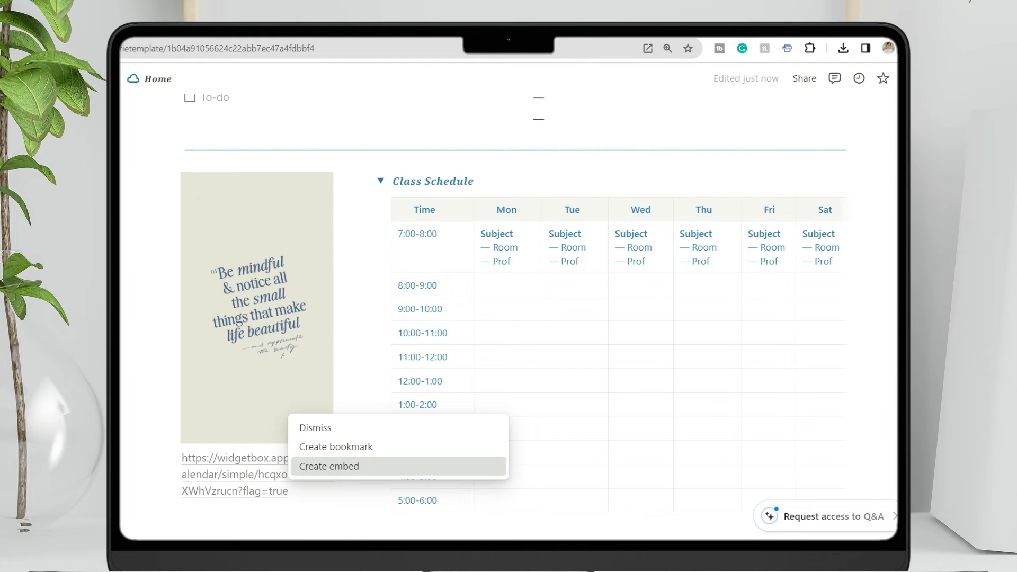
click(339, 466)
scroll(260, 382, down, 2)
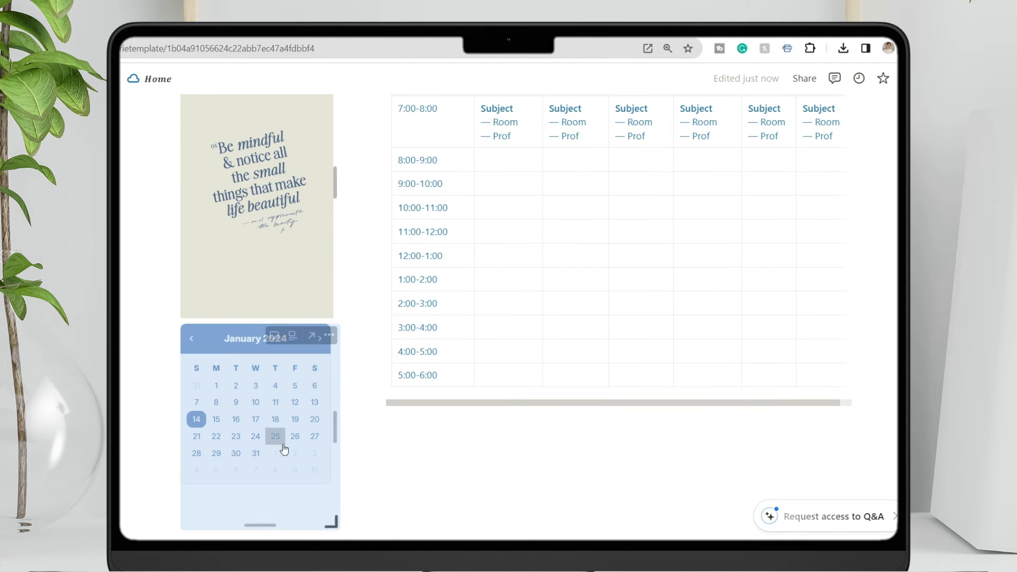
click(424, 418)
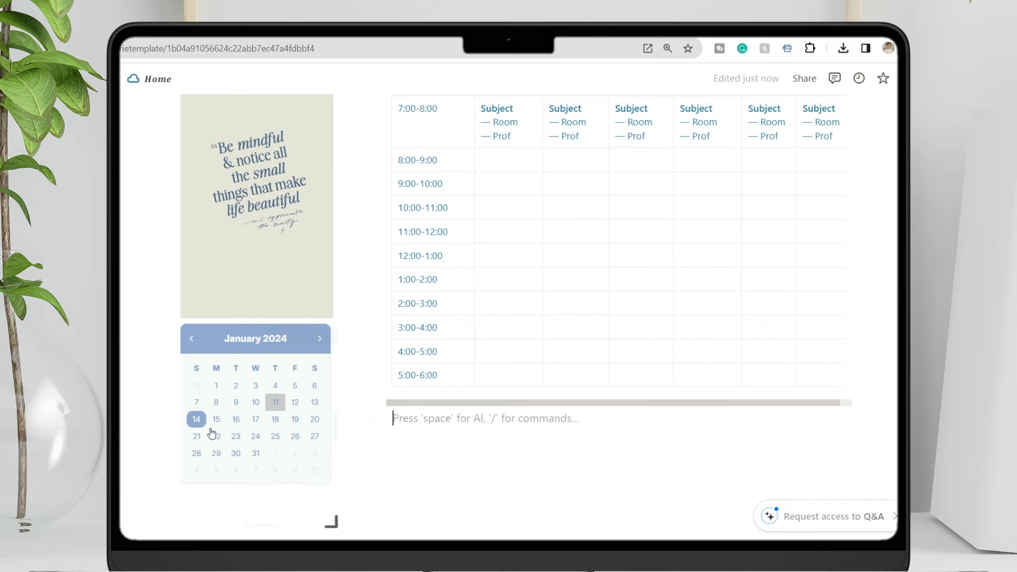
- Move the calendar embed above the "Be mindful" picture and shorten it to remove the blank space beneath
drag(174, 335, 199, 261)
scroll(199, 262, down, 2)
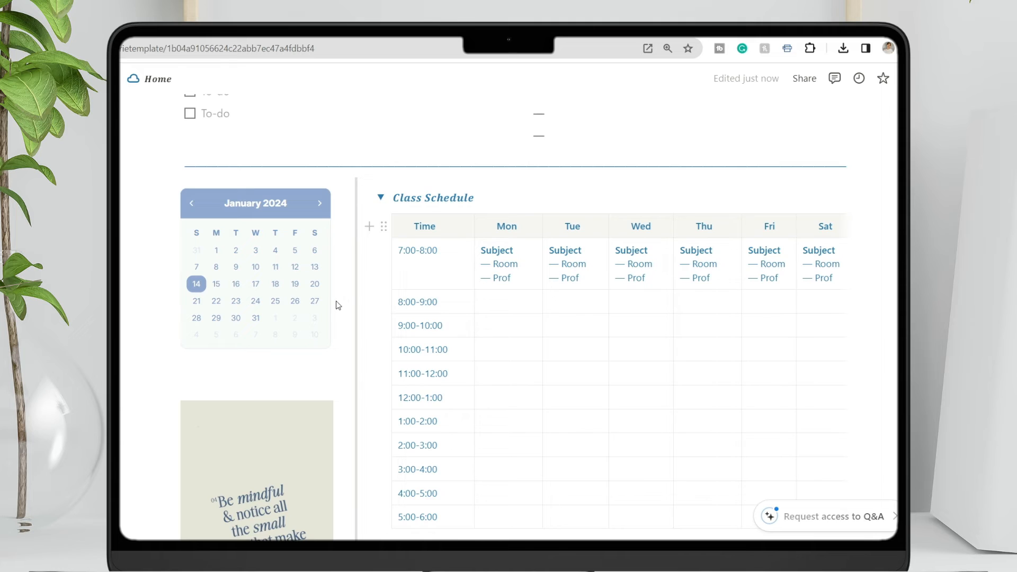
scroll(332, 307, down, 4)
drag(262, 263, 268, 217)
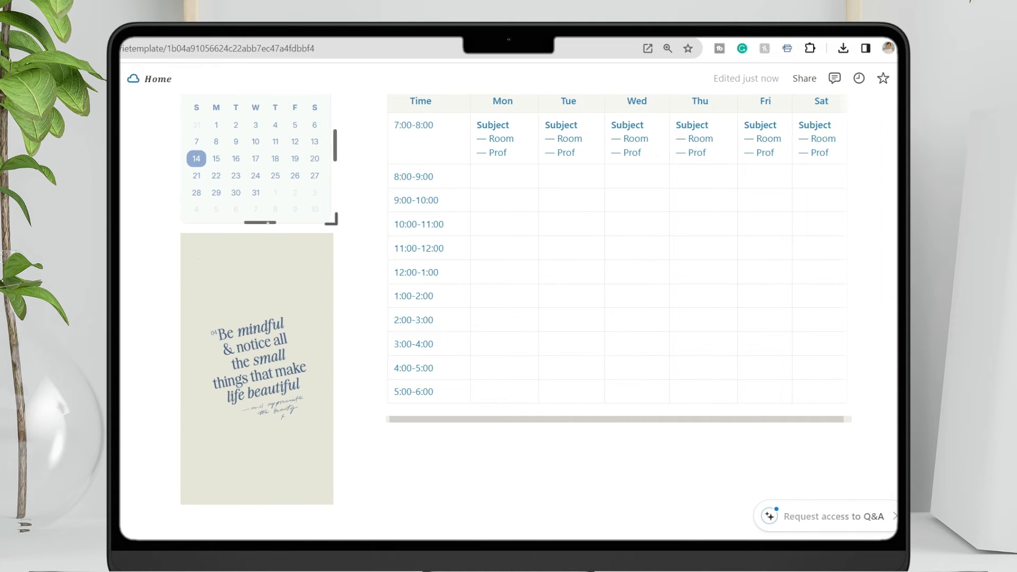
- Look over the Home page layout from the title down to the calendar and Class Schedule table
scroll(268, 217, up, 5)
scroll(513, 320, down, 6)
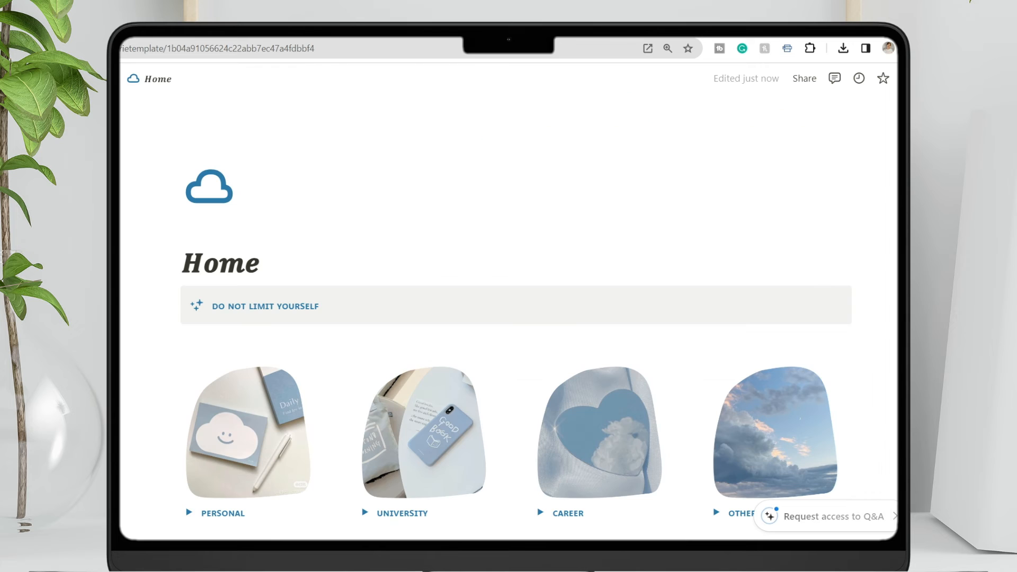
scroll(516, 344, down, 3)
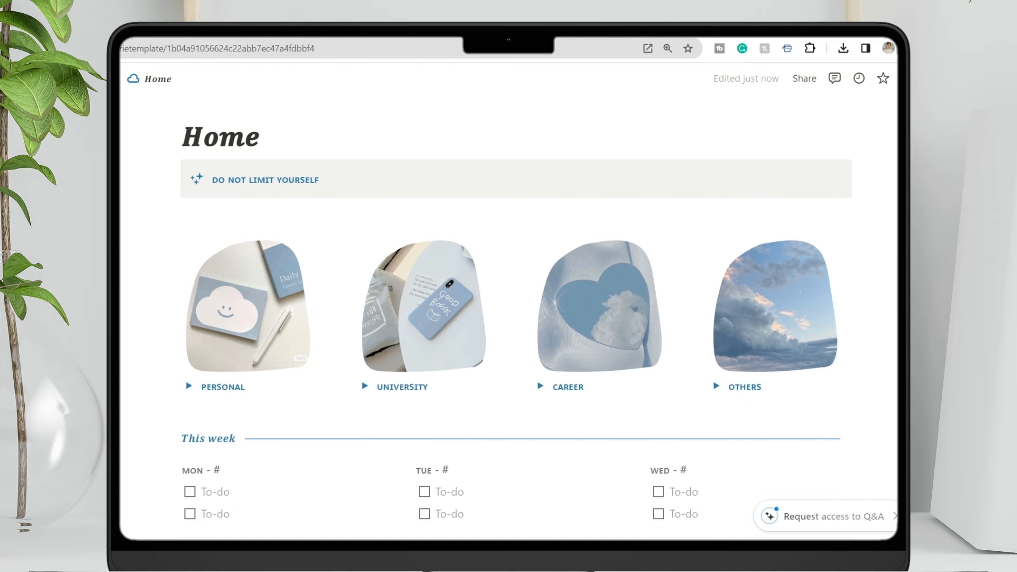
scroll(517, 344, down, 9)
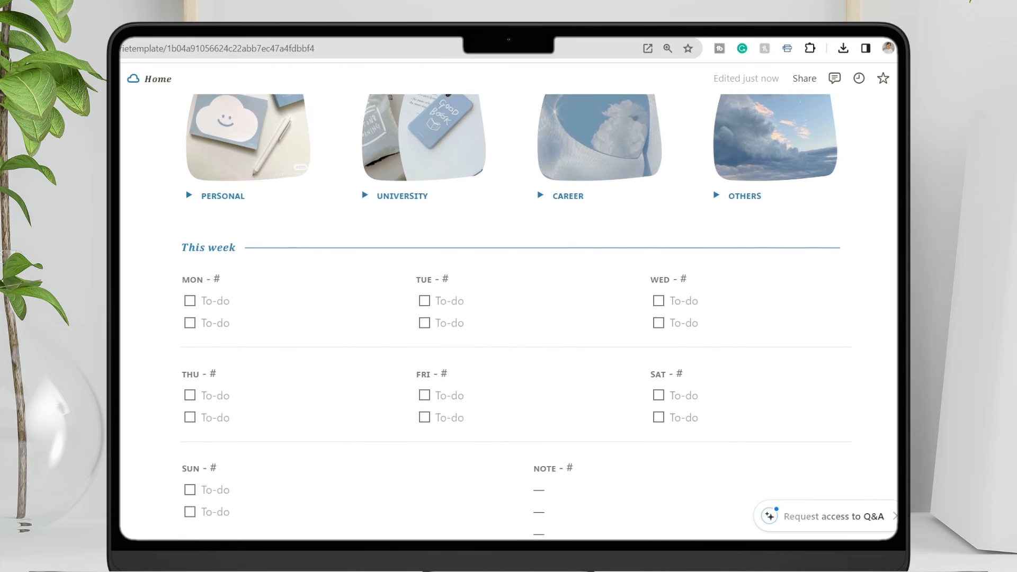
scroll(516, 344, down, 7)
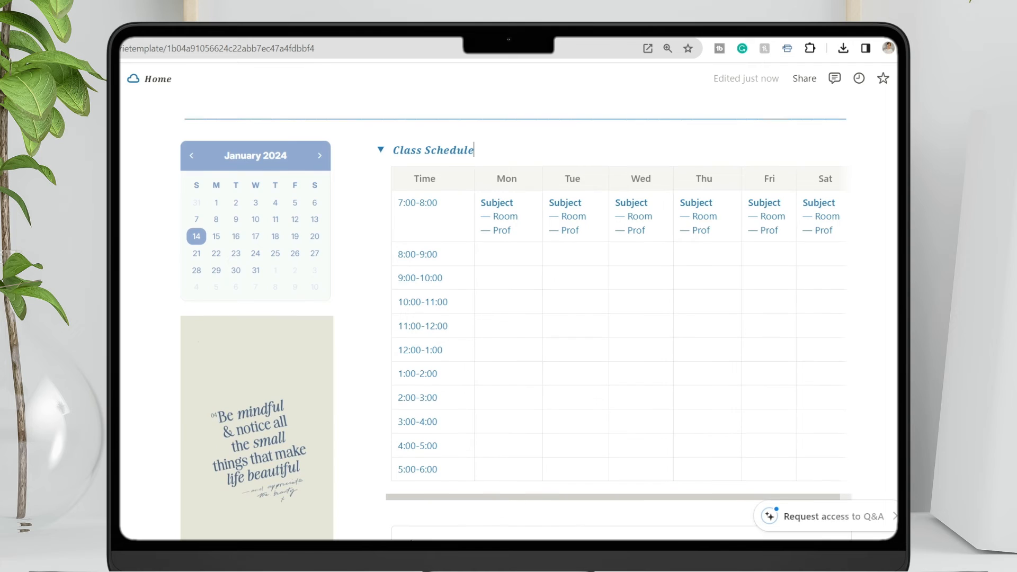
scroll(516, 344, down, 1)
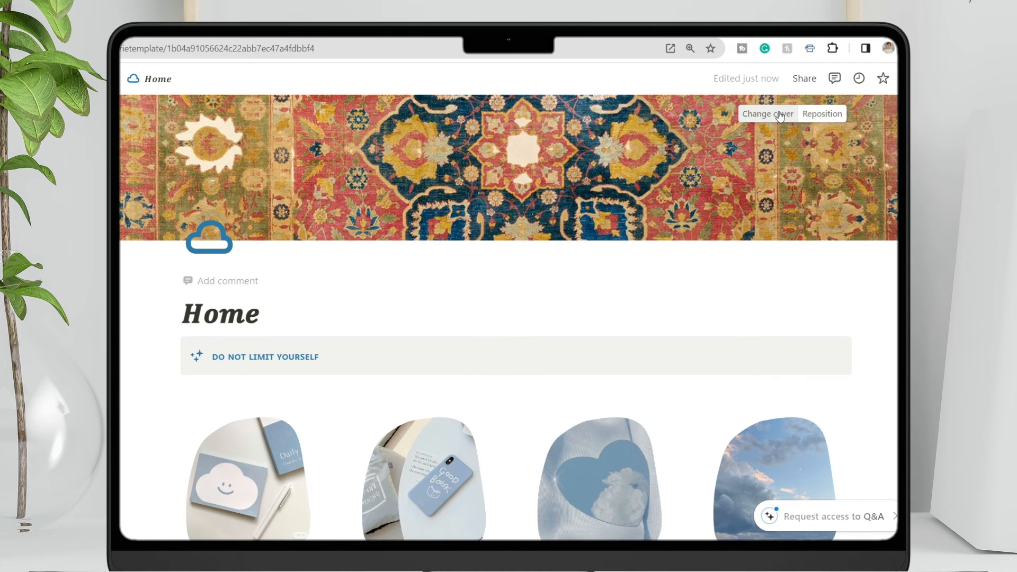
- Replace the page cover with a light blue watercolor image found on Unsplash by searching "pastel blue"
click(775, 111)
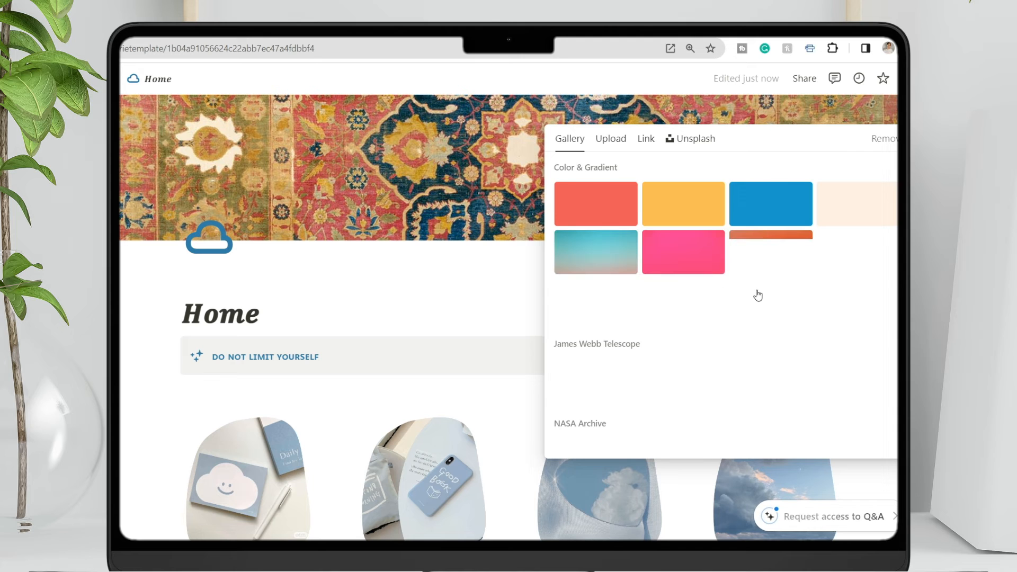
scroll(758, 295, down, 5)
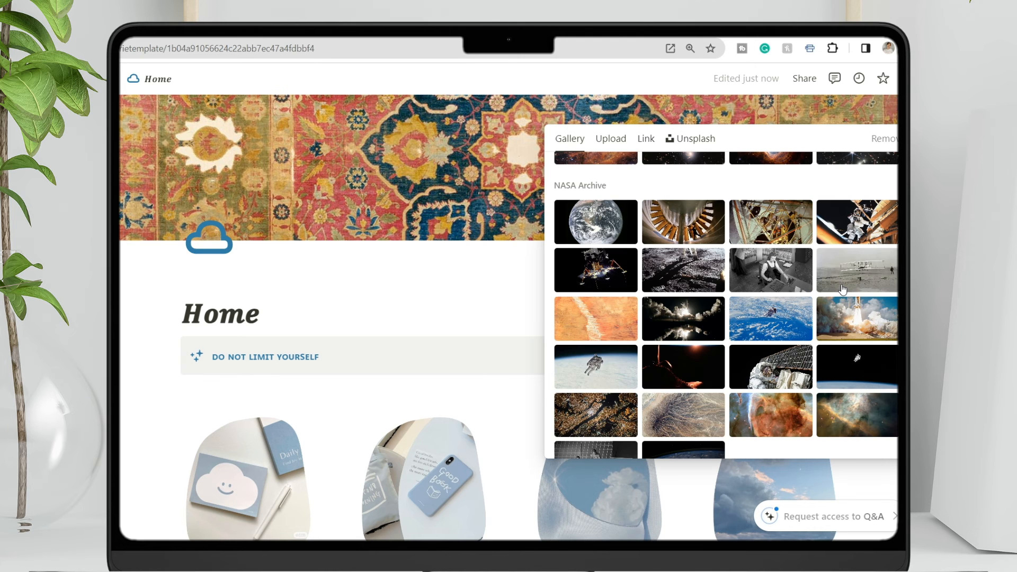
scroll(843, 288, down, 6)
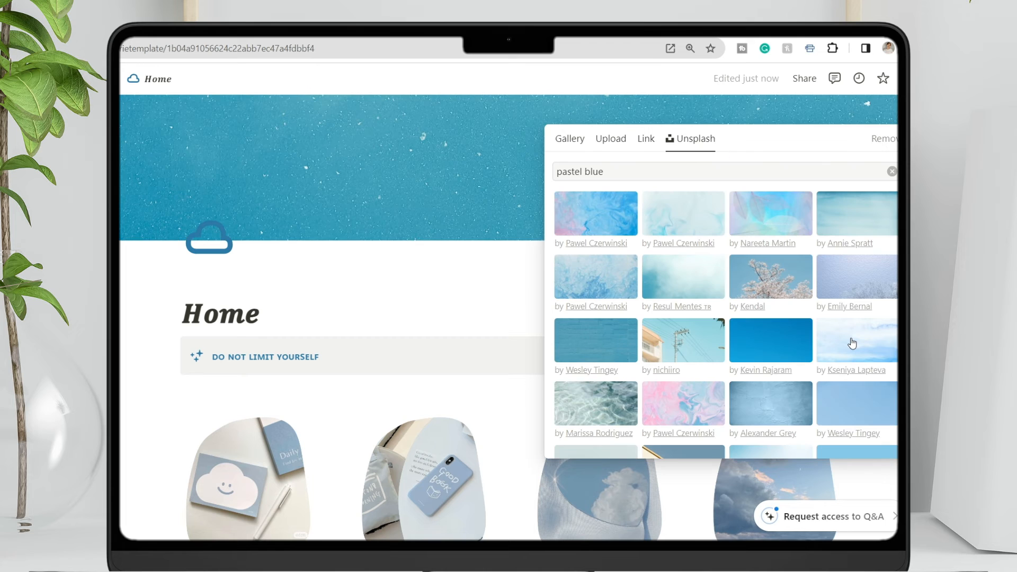
click(851, 343)
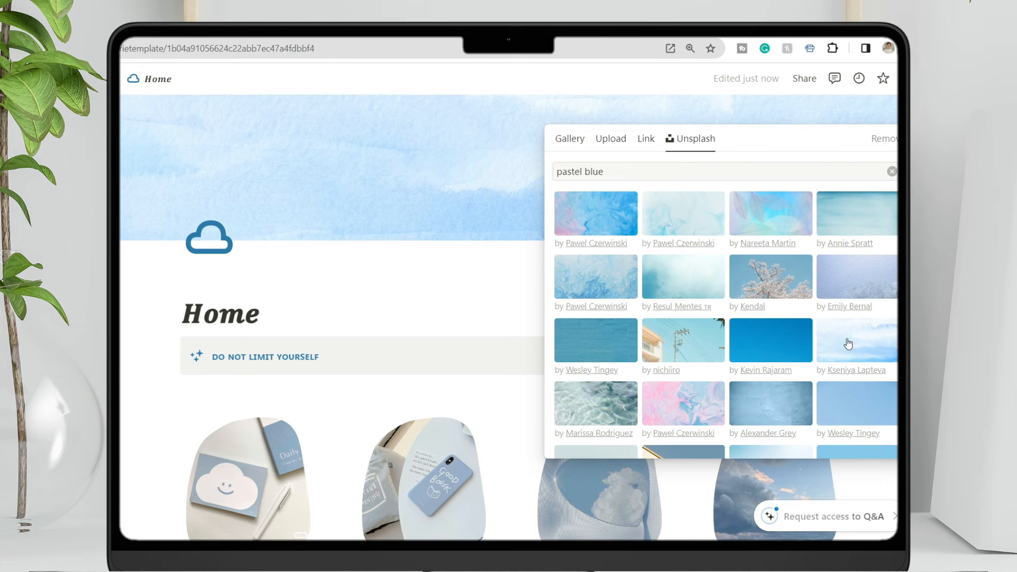
click(494, 279)
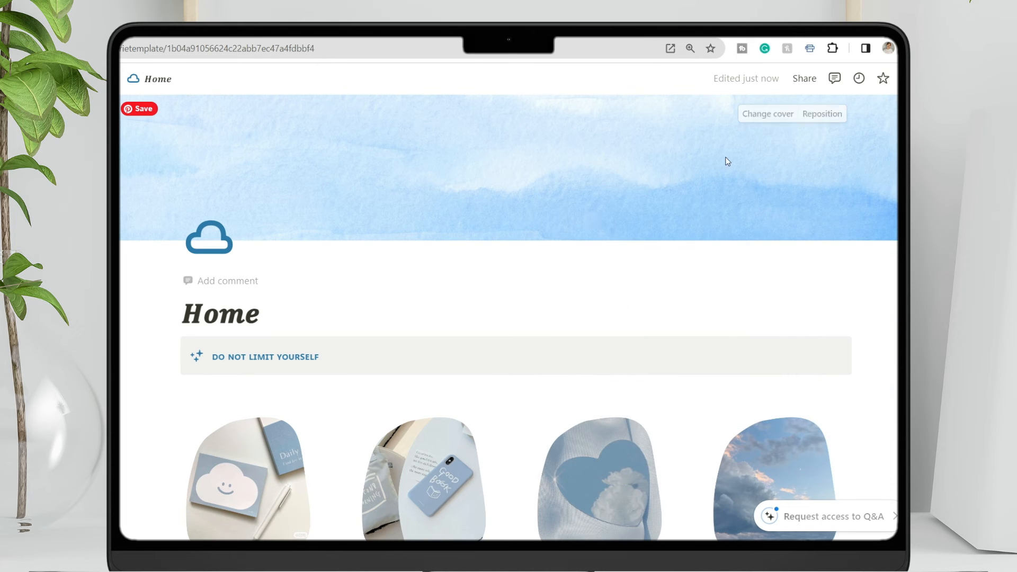
- Reposition the cover image to show its soft pale-blue area and save the position
click(808, 115)
drag(694, 164, 621, 506)
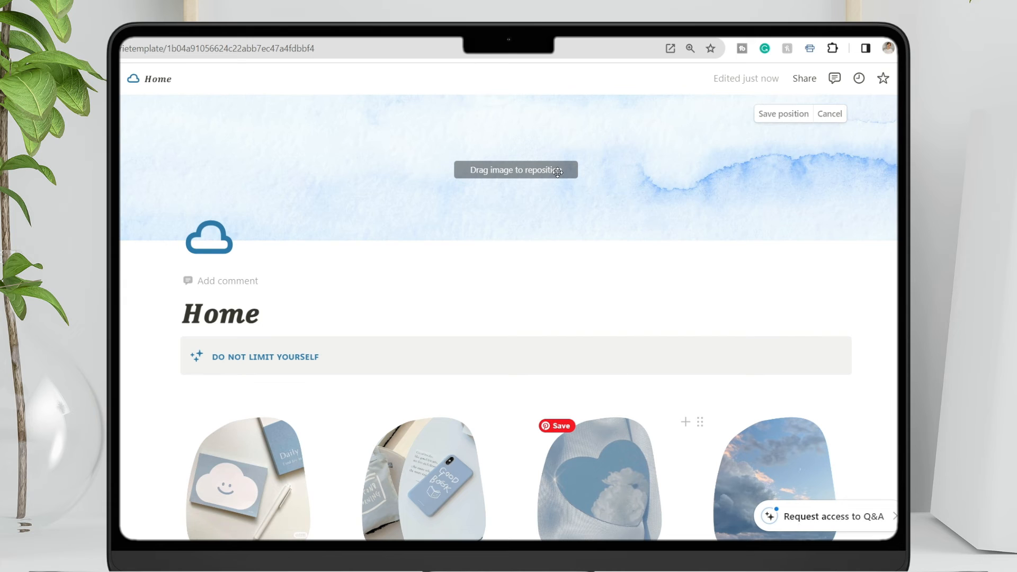
drag(577, 150, 684, 185)
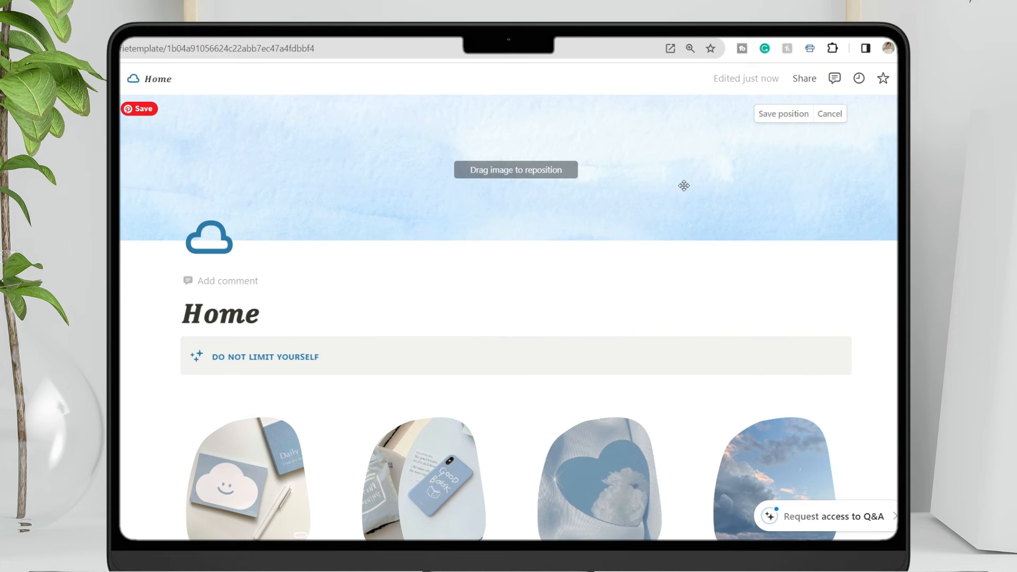
click(783, 114)
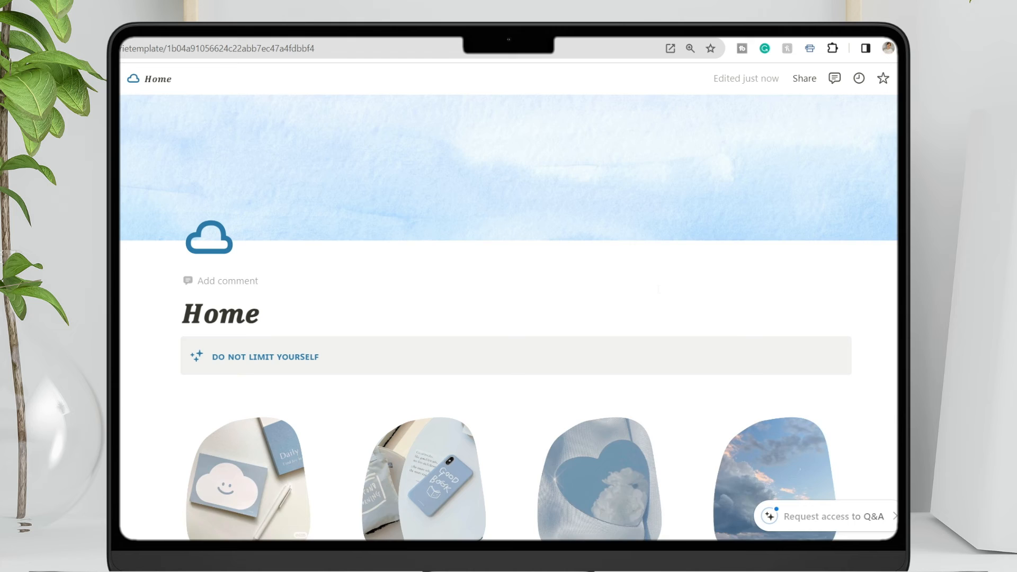
scroll(658, 289, down, 5)
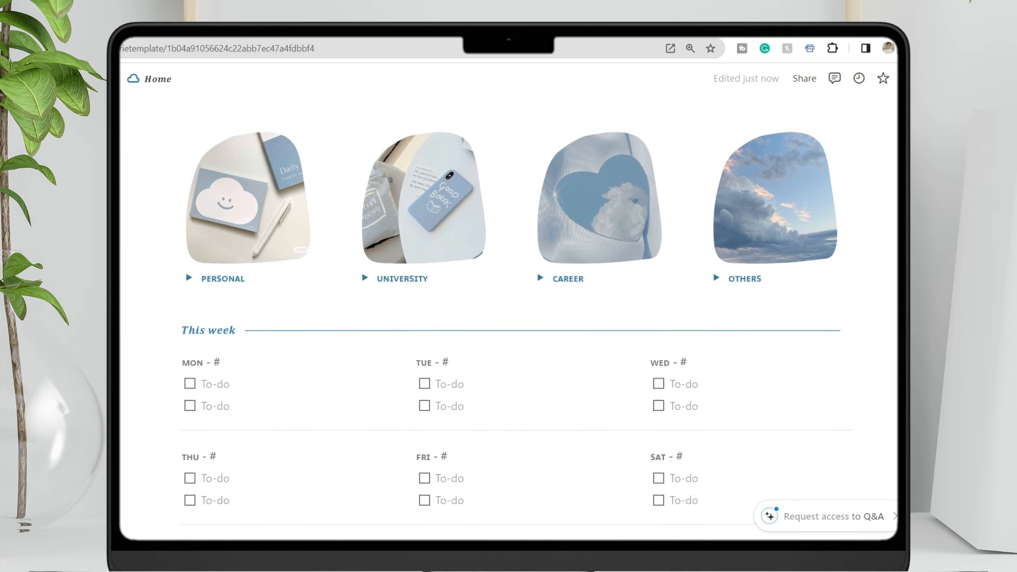
- Expand the PERSONAL toggle on the Home page and preview its Planner page link
scroll(508, 332, down, 2)
scroll(509, 332, up, 3)
click(188, 308)
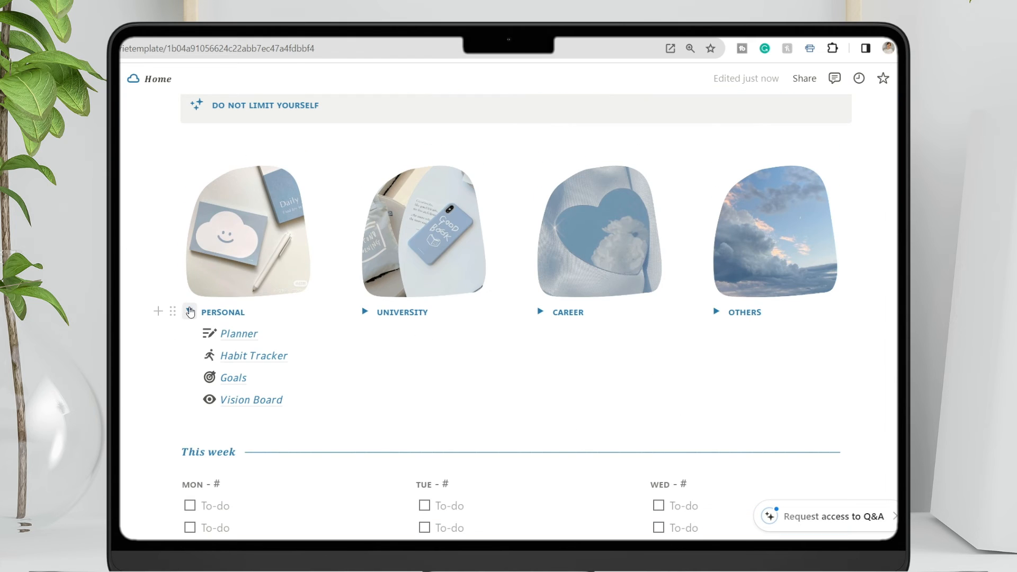
mouse_move(230, 344)
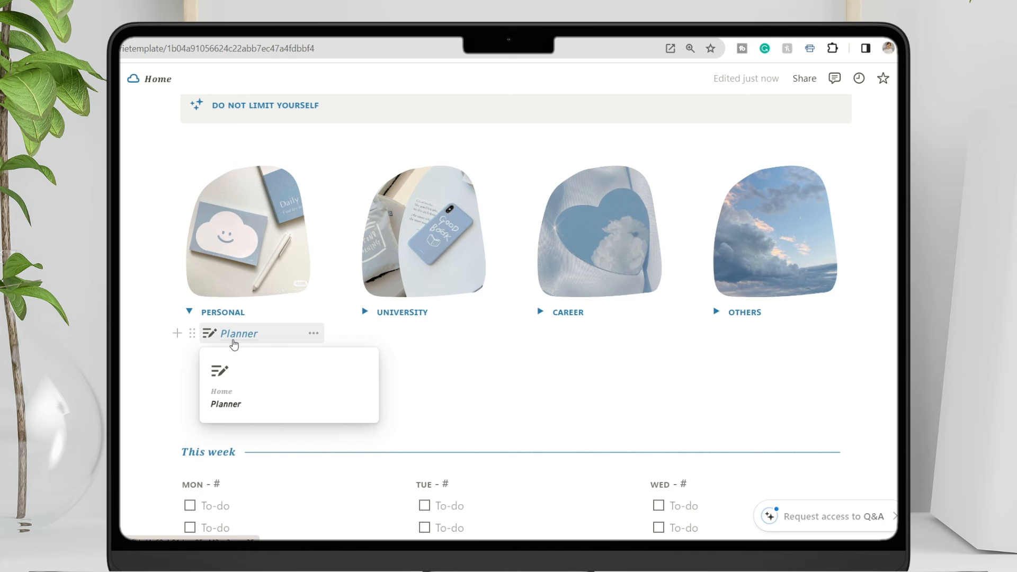
mouse_move(267, 360)
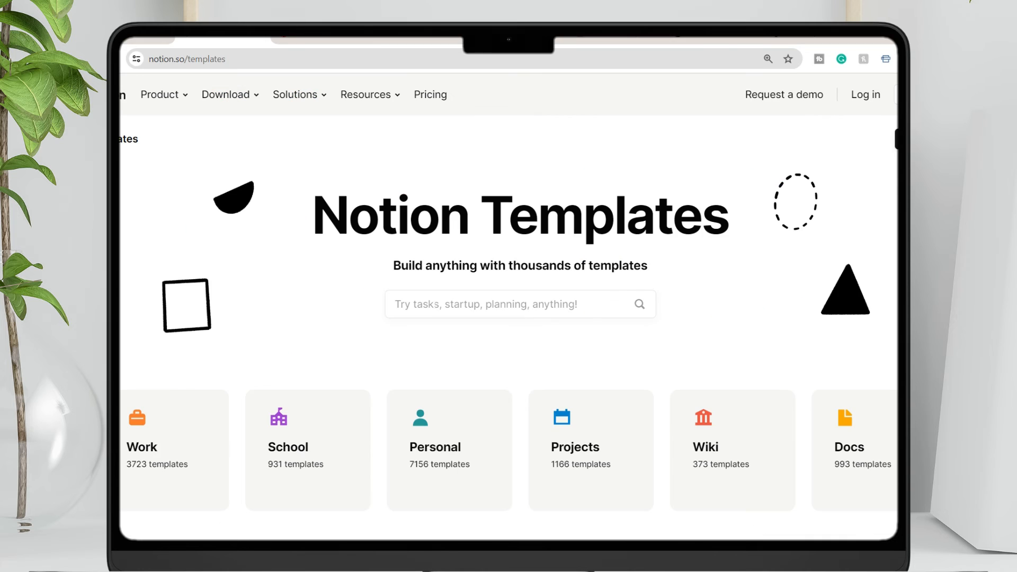
- Search Notion's template gallery for "monthly planner" and start with the Monthly Planner template that previews a 2024 Minimal Planner
click(437, 305)
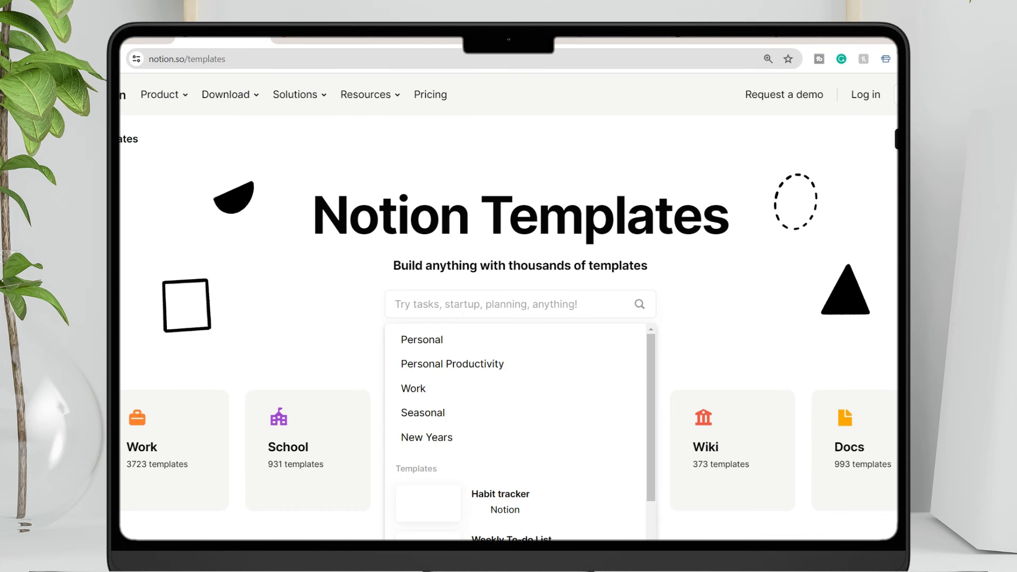
text(plann)
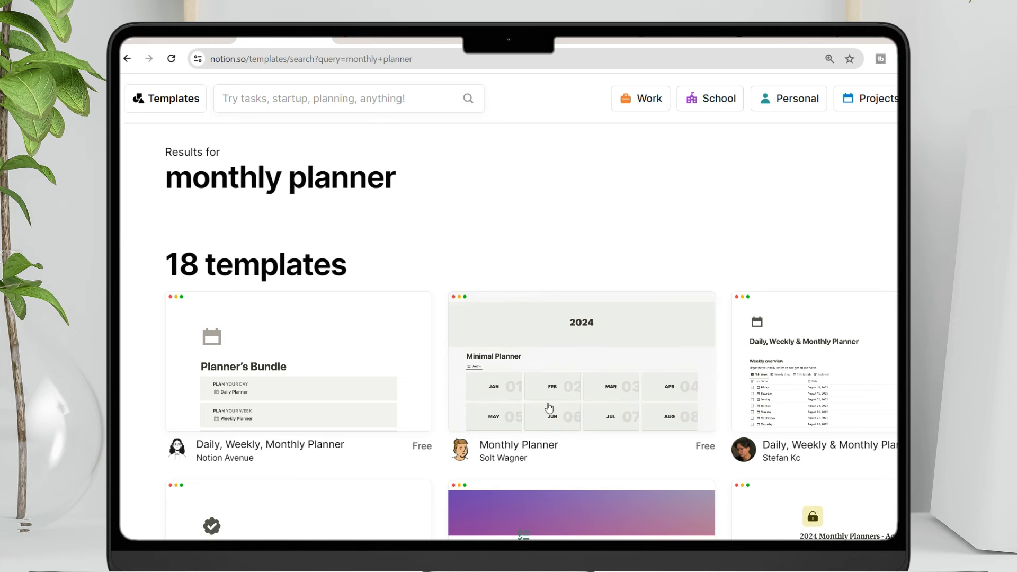
scroll(552, 402, down, 3)
scroll(822, 256, down, 5)
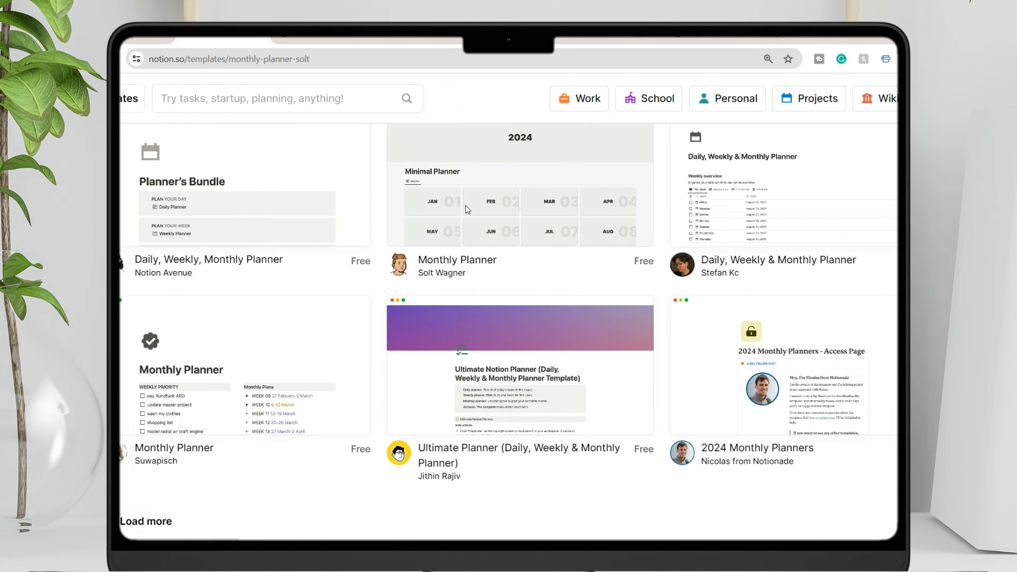
click(466, 209)
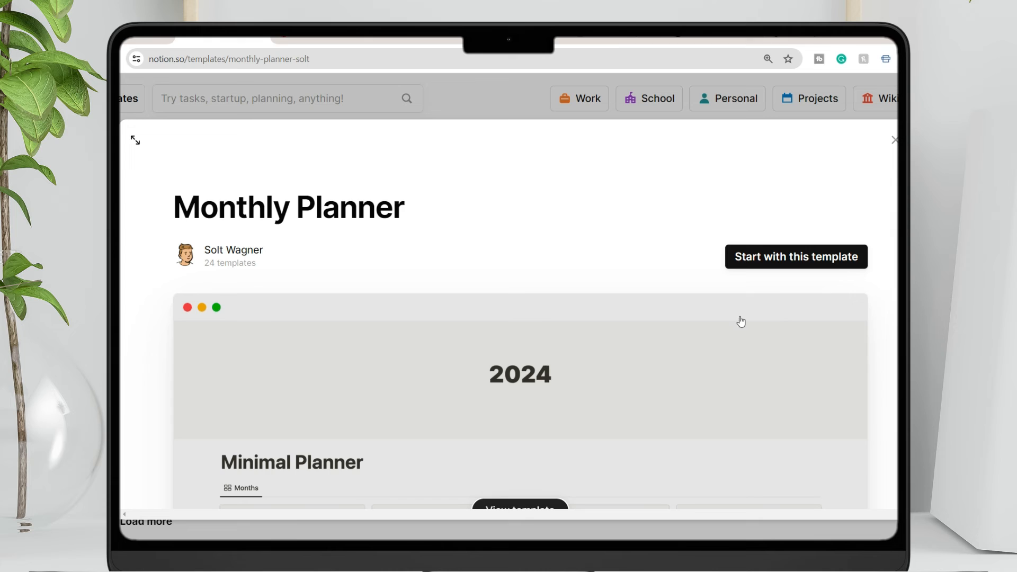
click(792, 258)
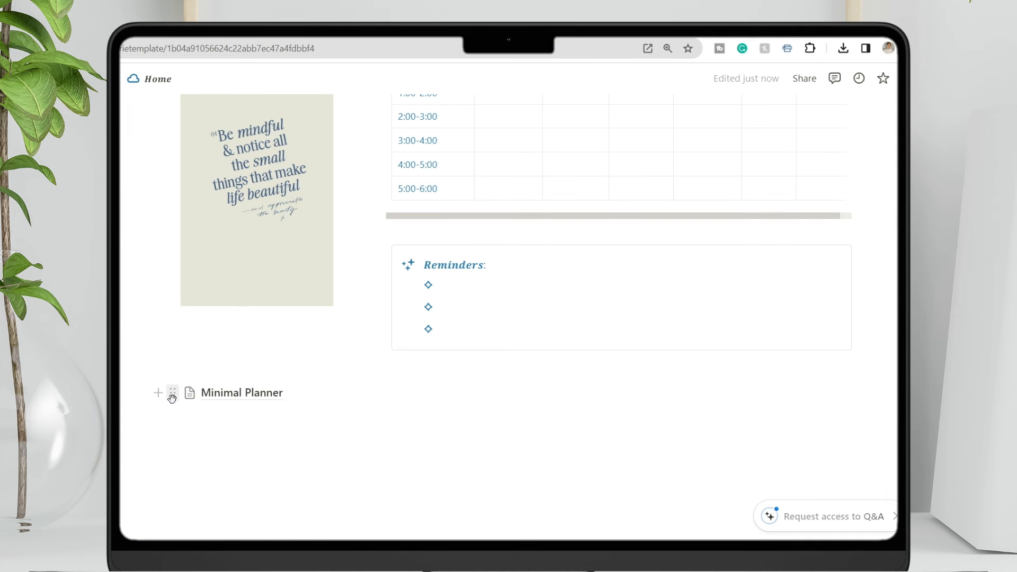
- Move the Minimal Planner page from the end of the Home page into the PERSONAL toggle, above Planner
drag(173, 392, 283, 196)
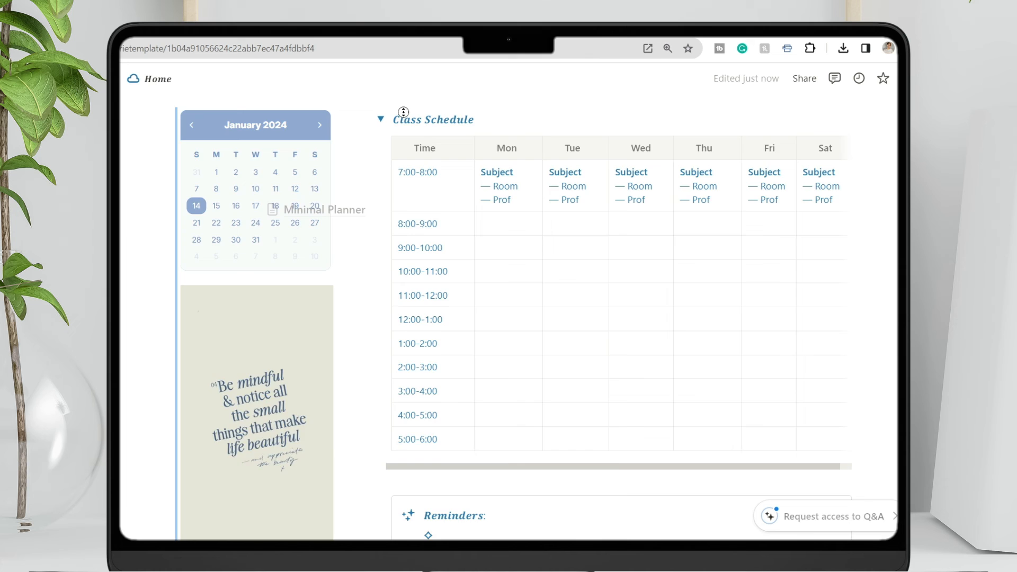
scroll(403, 112, up, 3)
drag(379, 180, 228, 264)
scroll(356, 199, up, 8)
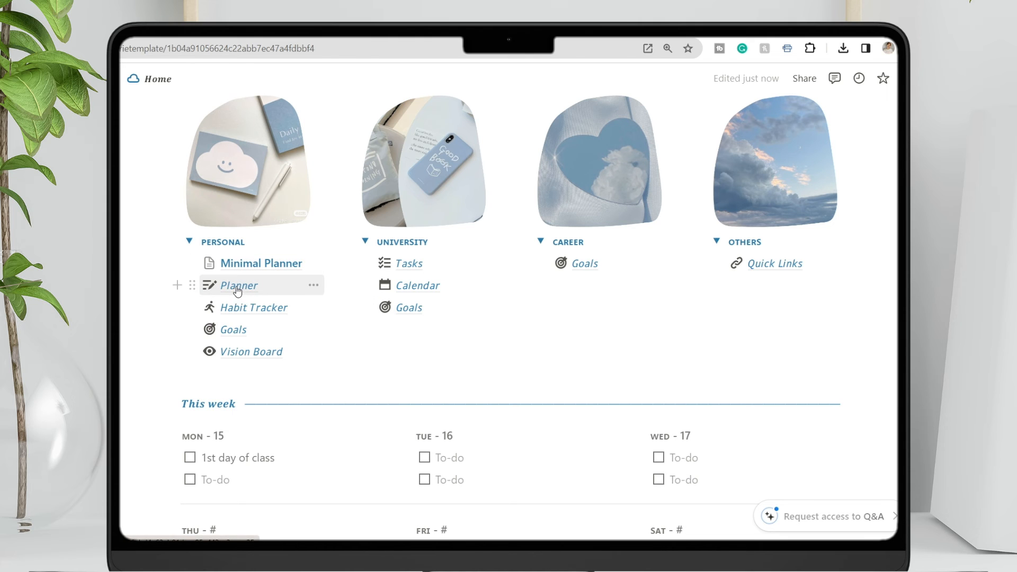
- Rename the Minimal Planner page to Planner and give it the list-with-pencil icon in gray
mouse_move(234, 290)
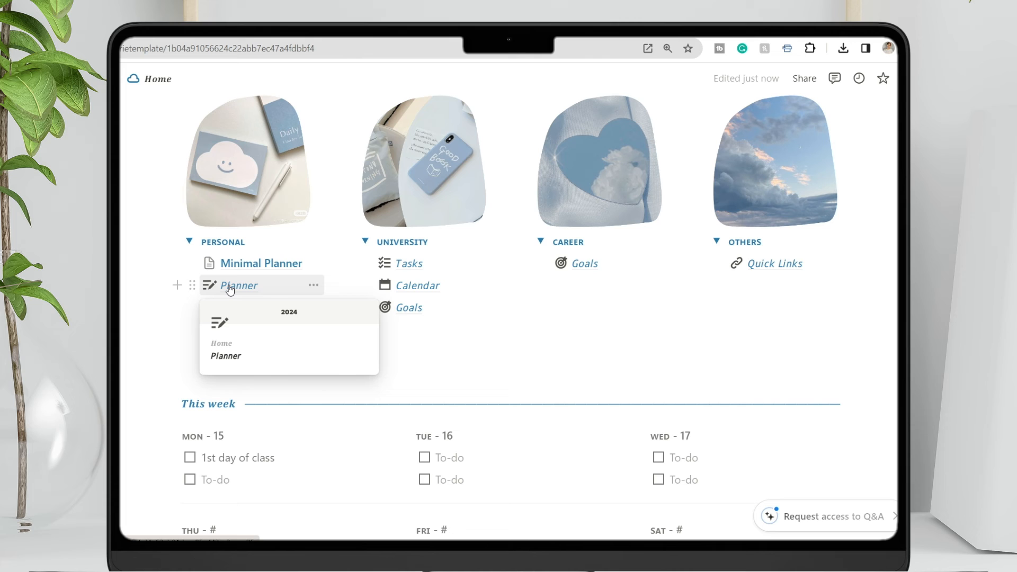
mouse_move(259, 265)
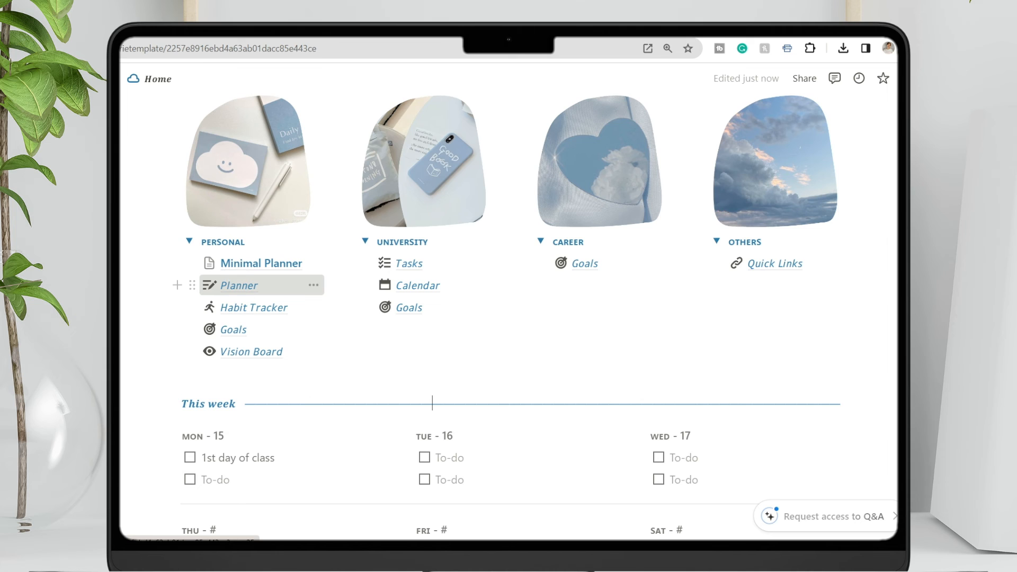
click(238, 285)
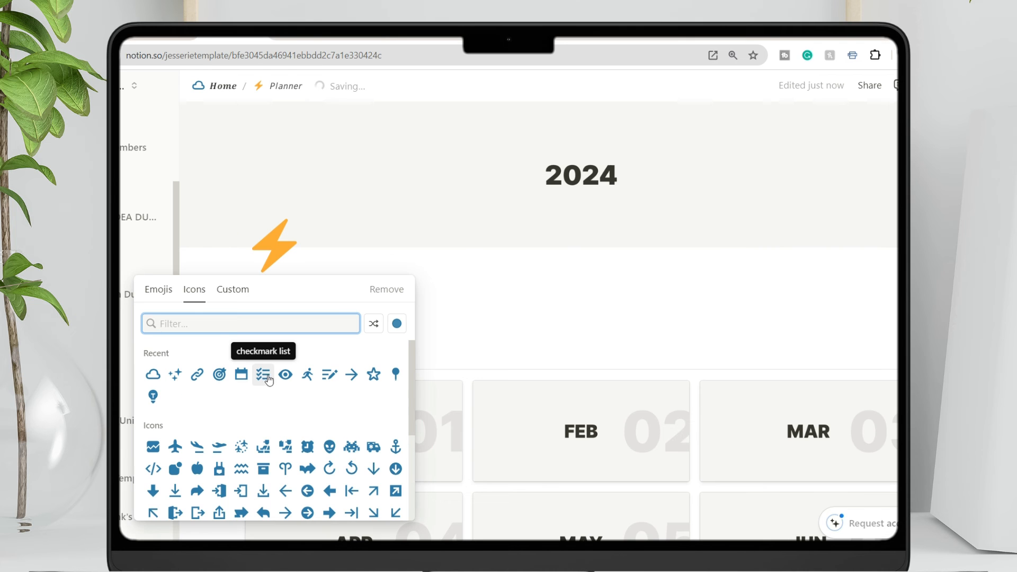
click(329, 375)
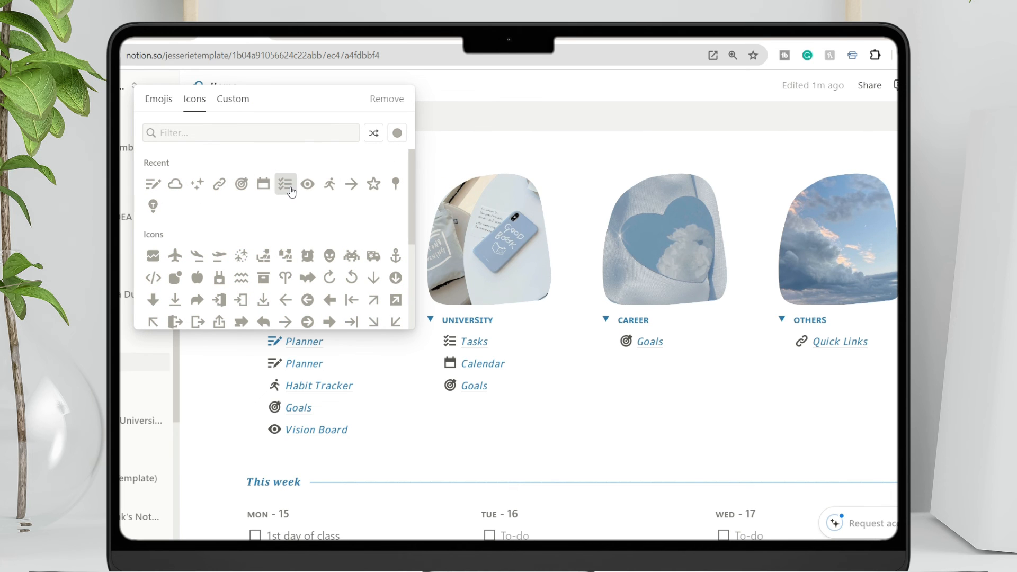
click(154, 185)
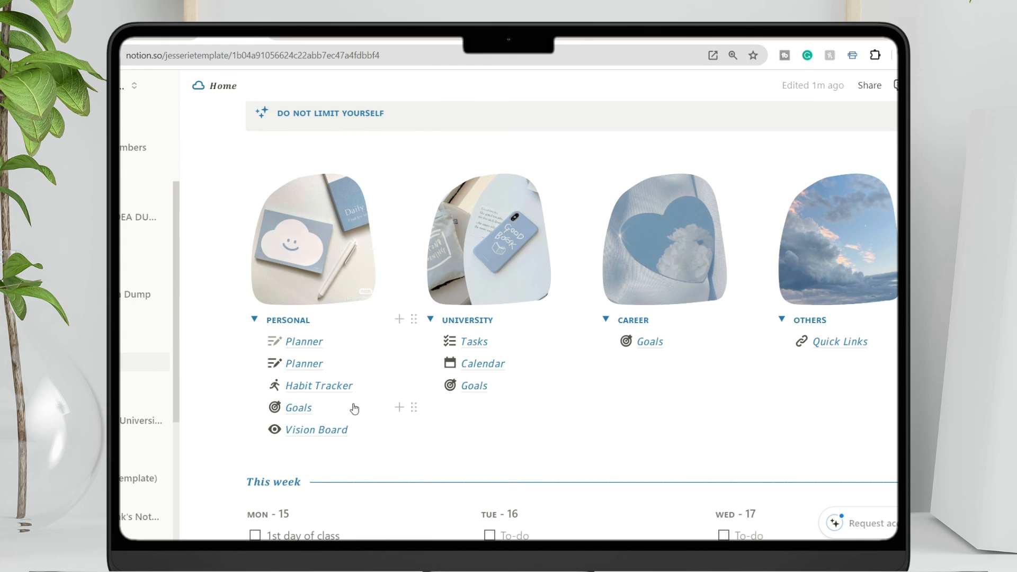
- Delete the old empty Planner page from the PERSONAL toggle
click(258, 361)
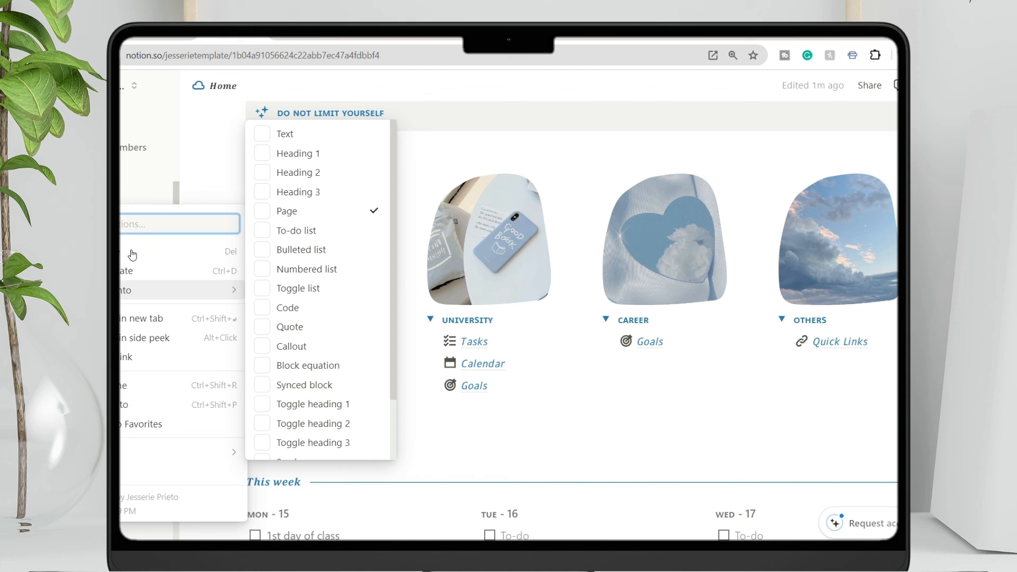
click(132, 255)
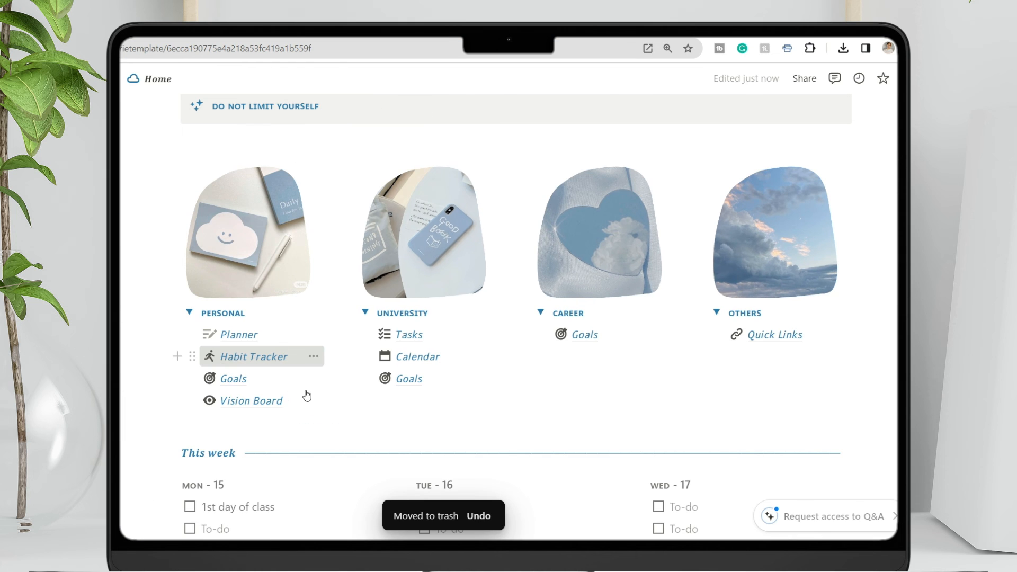
- Search the template gallery for "habit tracker" and add the Habit Tracker template with monthly and daily habit tables
click(254, 356)
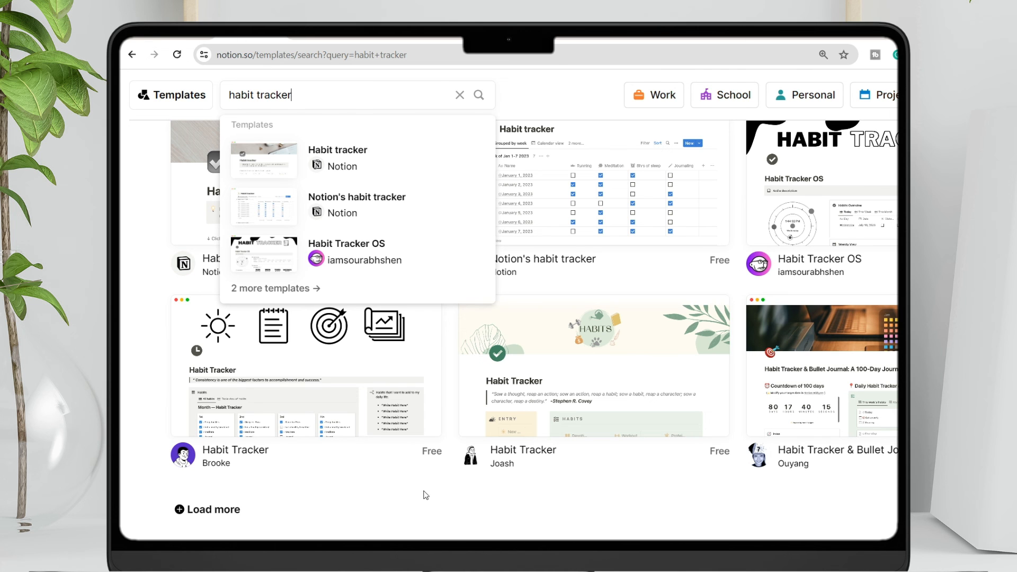
scroll(427, 491, down, 2)
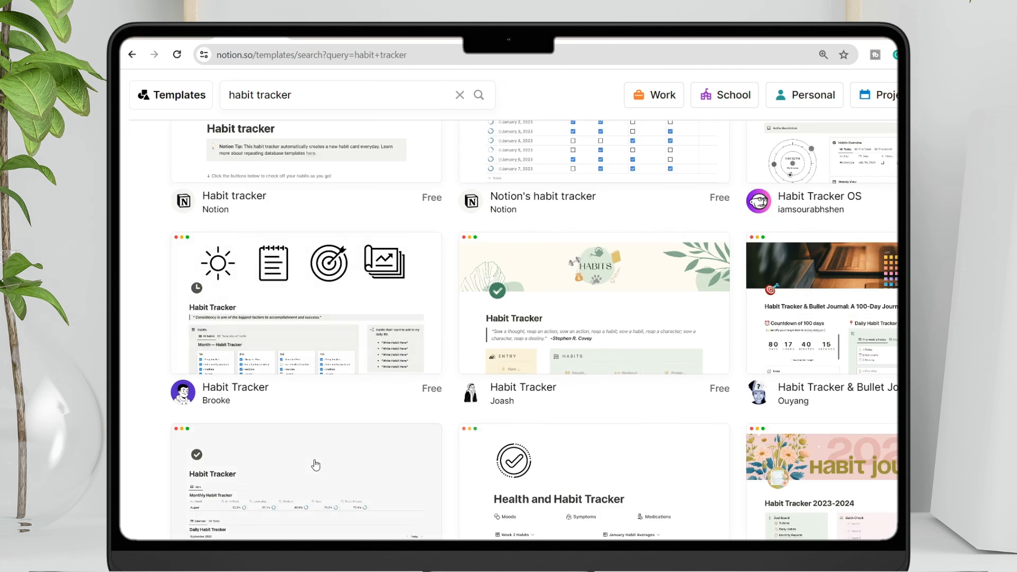
scroll(316, 463, up, 3)
scroll(315, 464, down, 5)
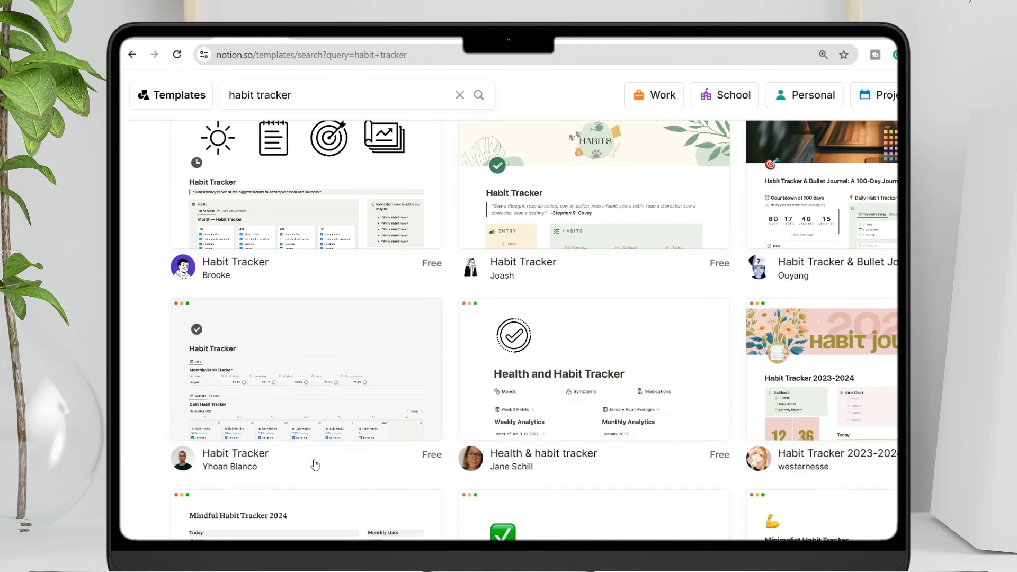
click(323, 393)
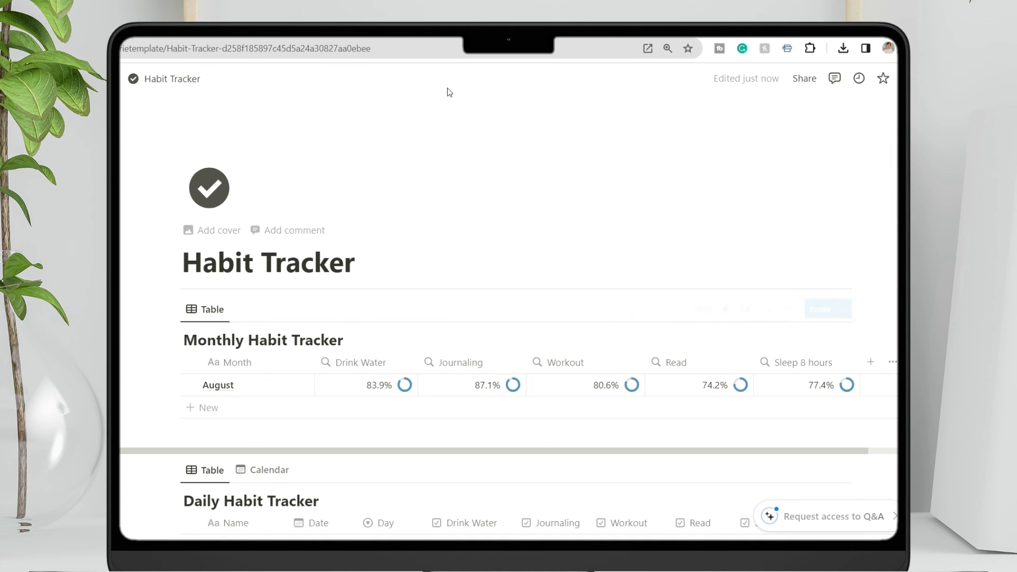
- Examine the template's Monthly and Daily Habit Tracker tables and the Daily Habits entry dated 01/01/2024
scroll(554, 240, down, 4)
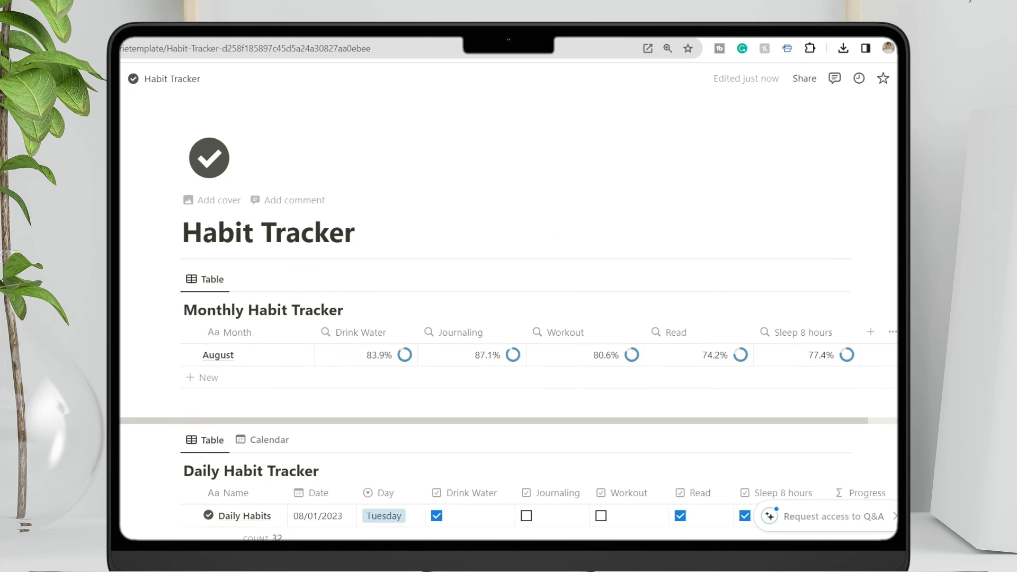
scroll(418, 402, down, 5)
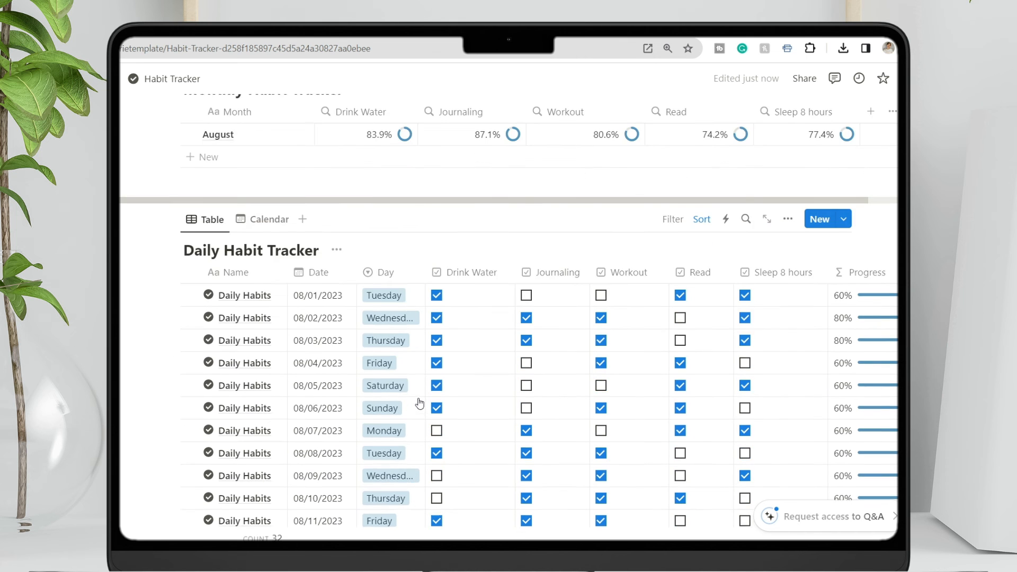
scroll(421, 401, up, 3)
scroll(420, 401, up, 2)
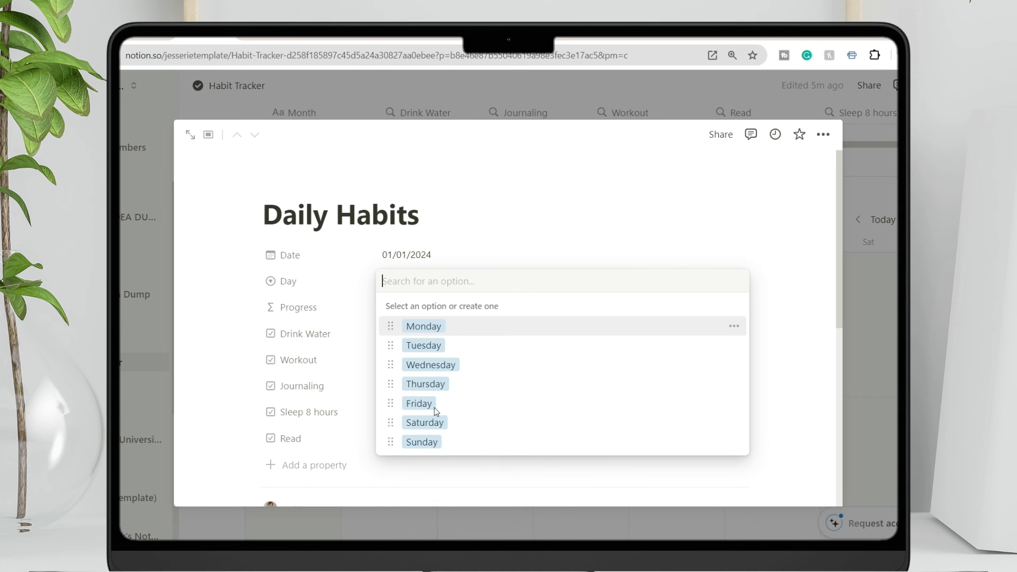
key(Escape)
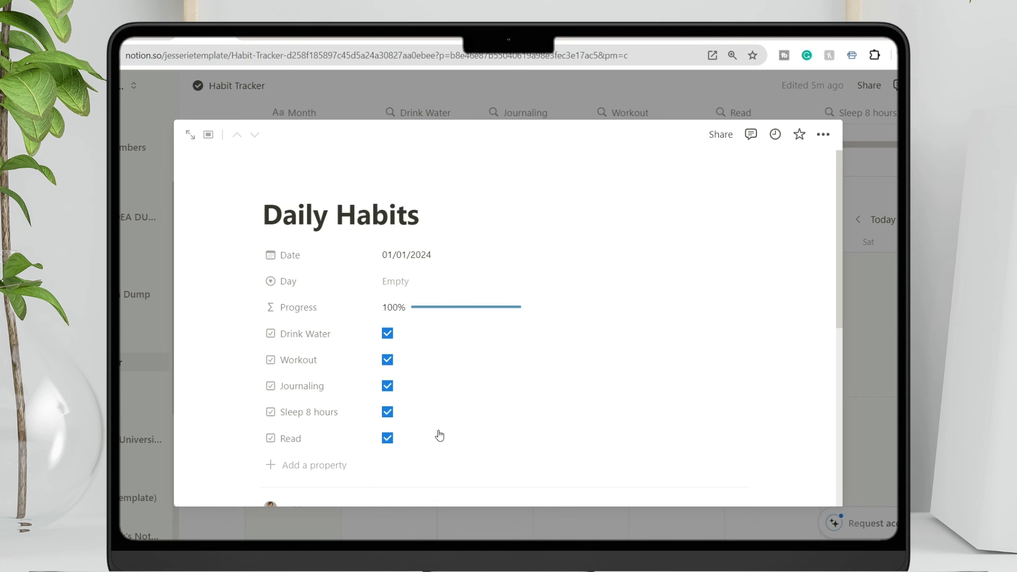
click(465, 90)
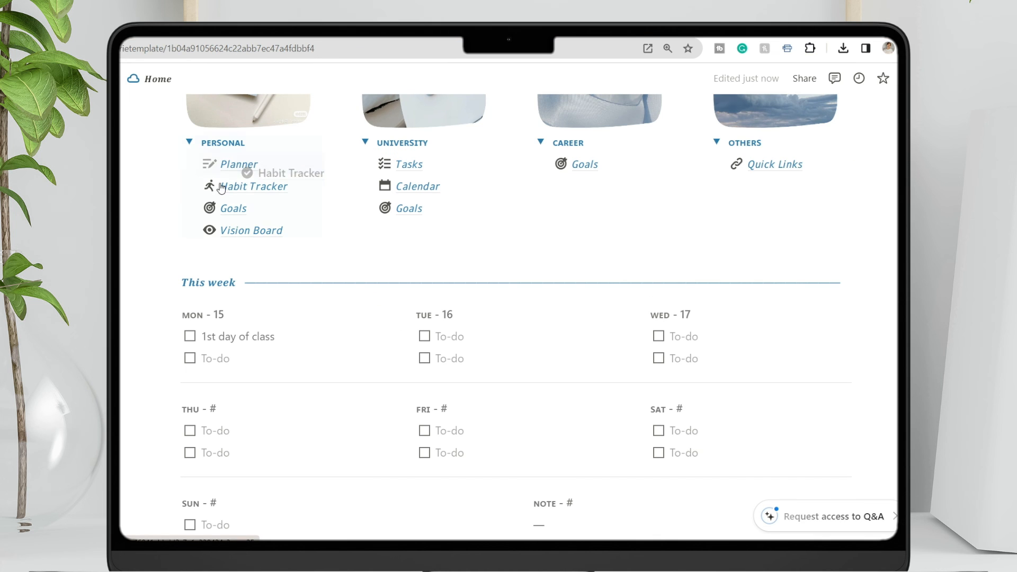
- Move the new Habit Tracker page beneath Planner in the PERSONAL toggle and delete the old Habit Tracker page
drag(215, 179, 220, 182)
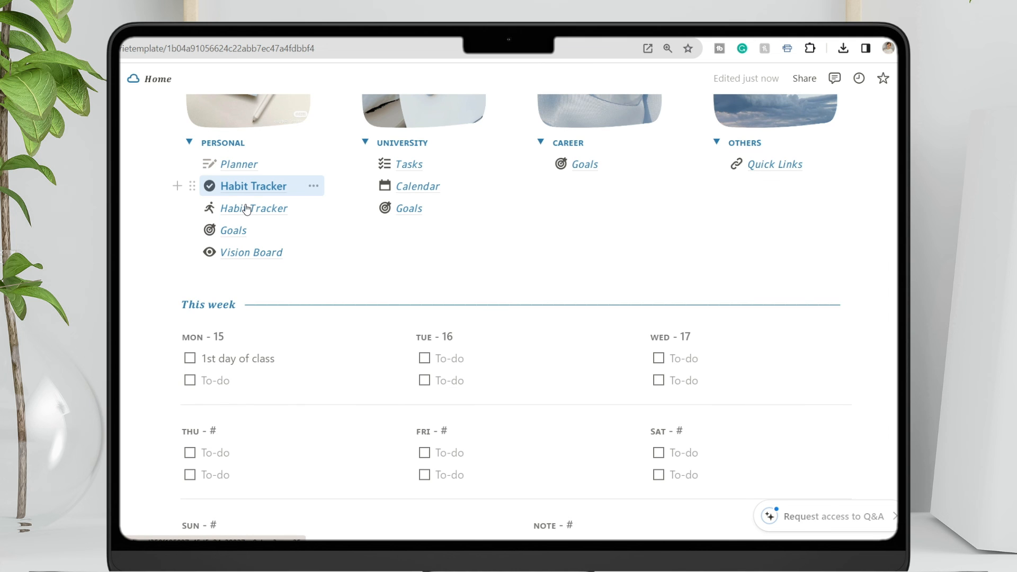
click(247, 209)
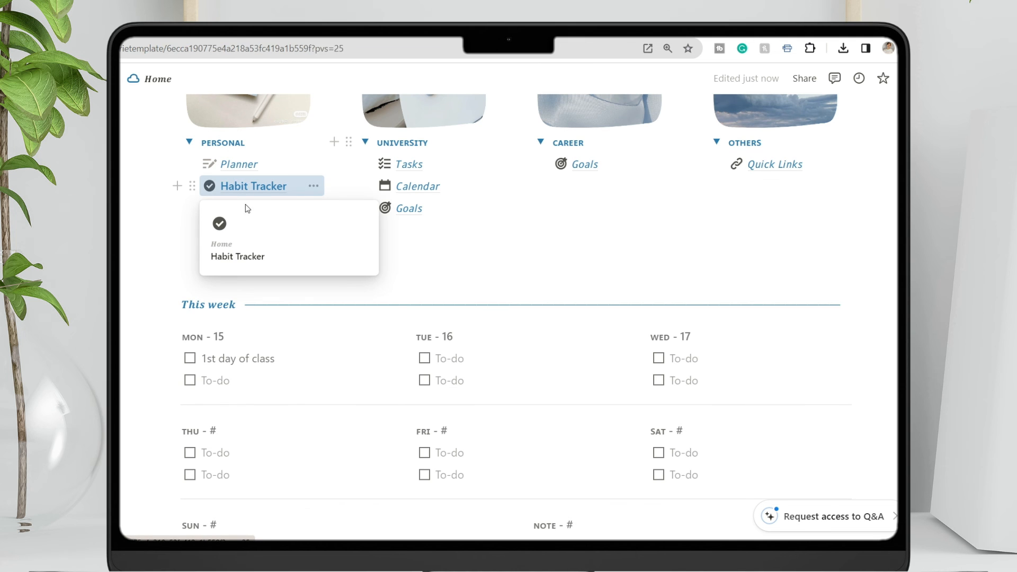
key(Delete)
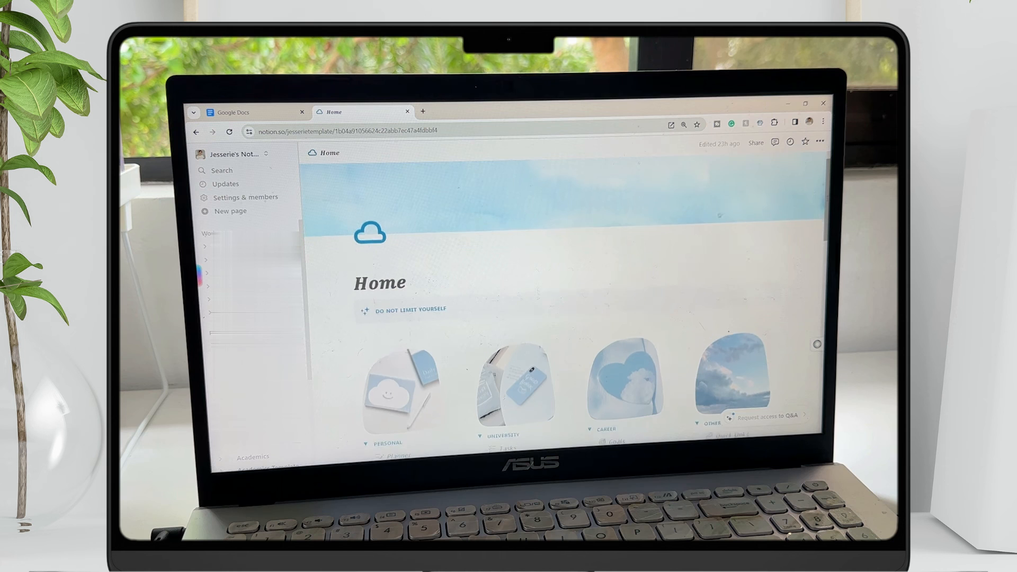
- Review the completed Home page from the blue cover through the toggles and This week planner to the calendar and Class Schedule
scroll(562, 317, down, 3)
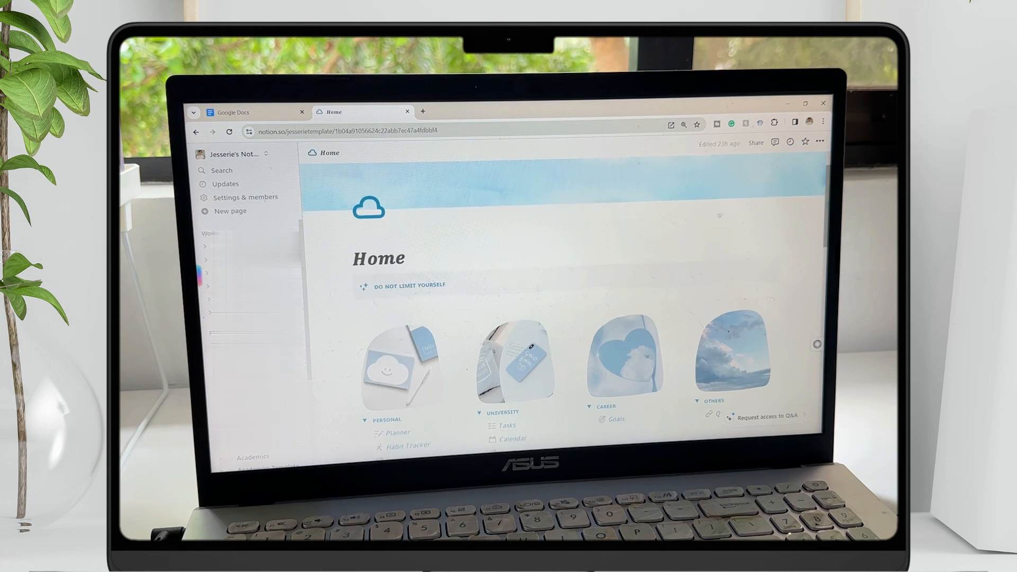
scroll(562, 317, down, 5)
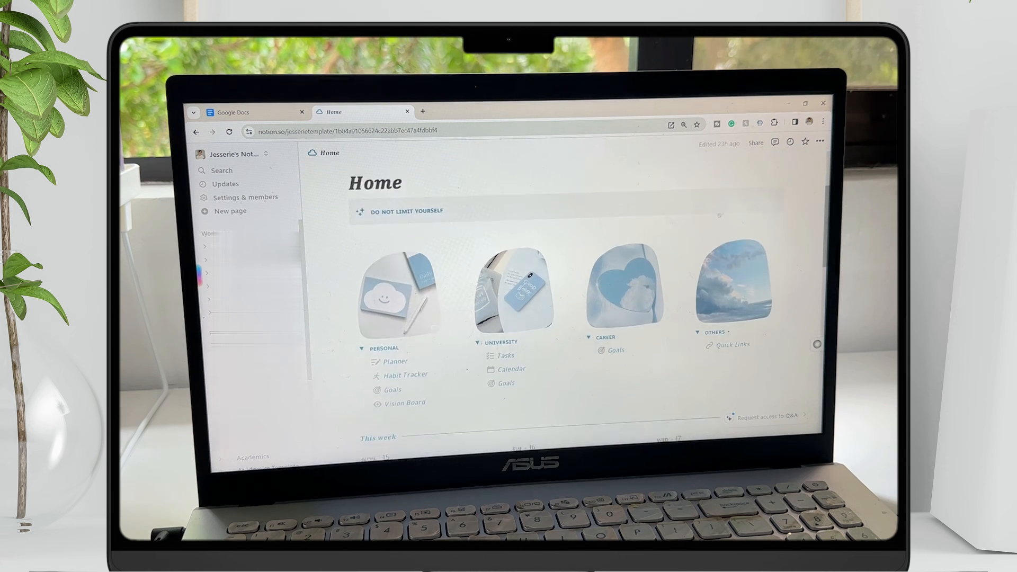
scroll(561, 297, down, 5)
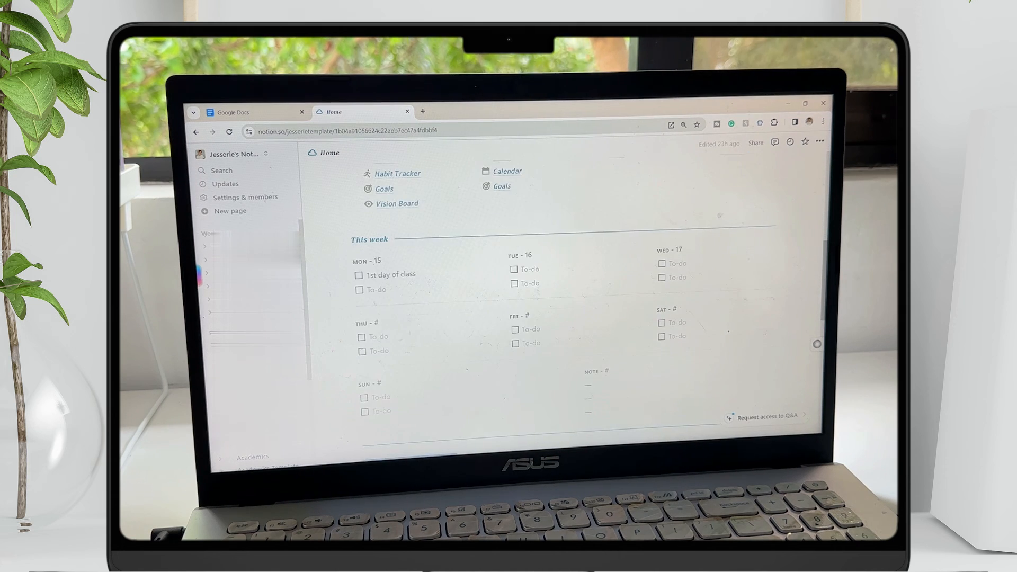
scroll(561, 307, down, 6)
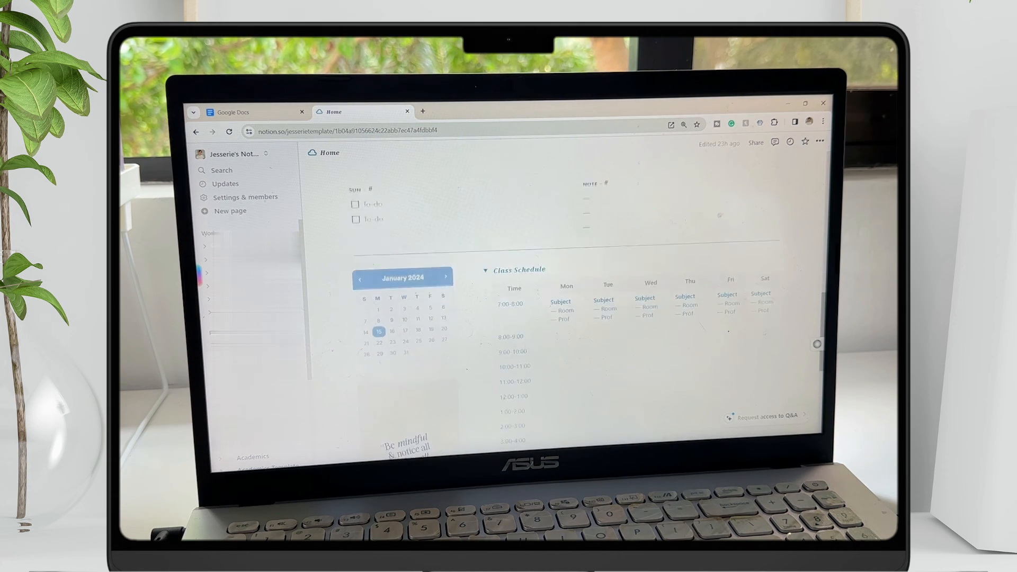
scroll(562, 307, down, 3)
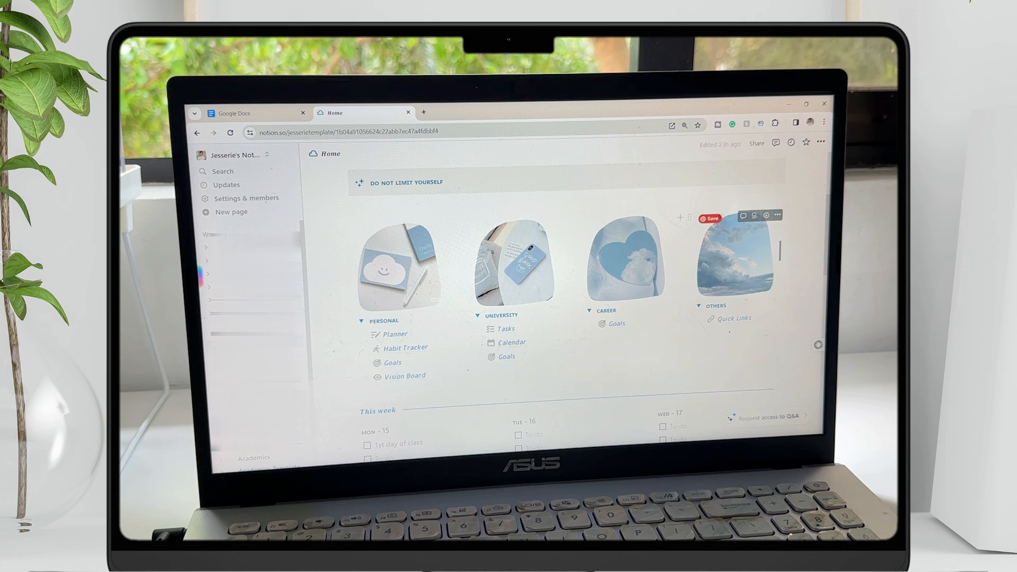
scroll(720, 216, up, 1)
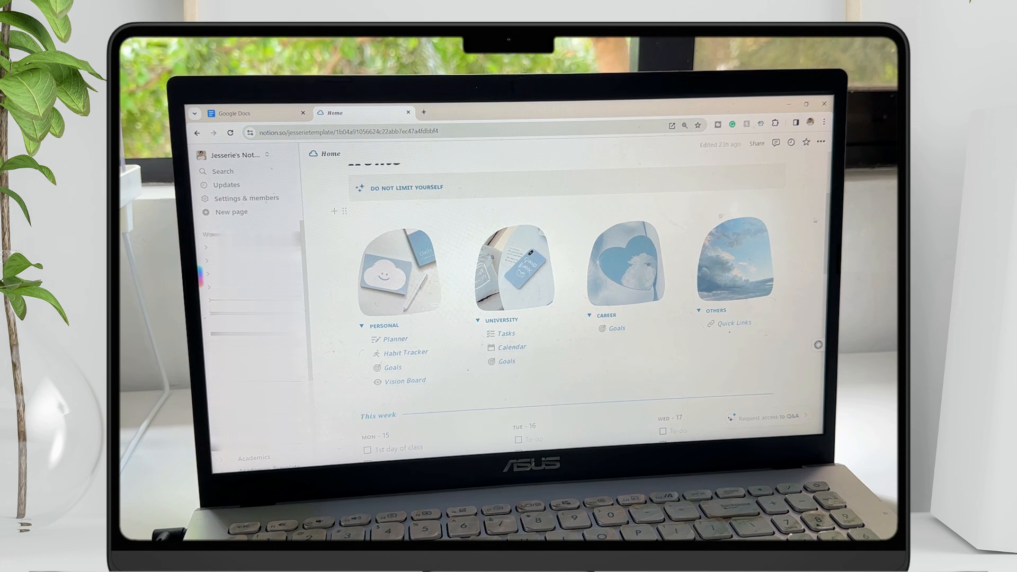
scroll(814, 220, up, 3)
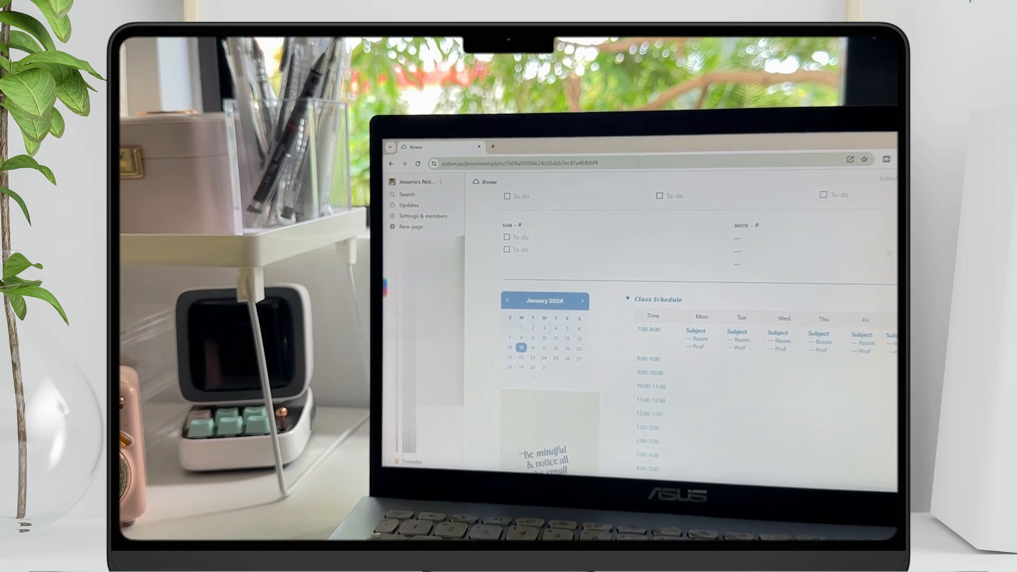